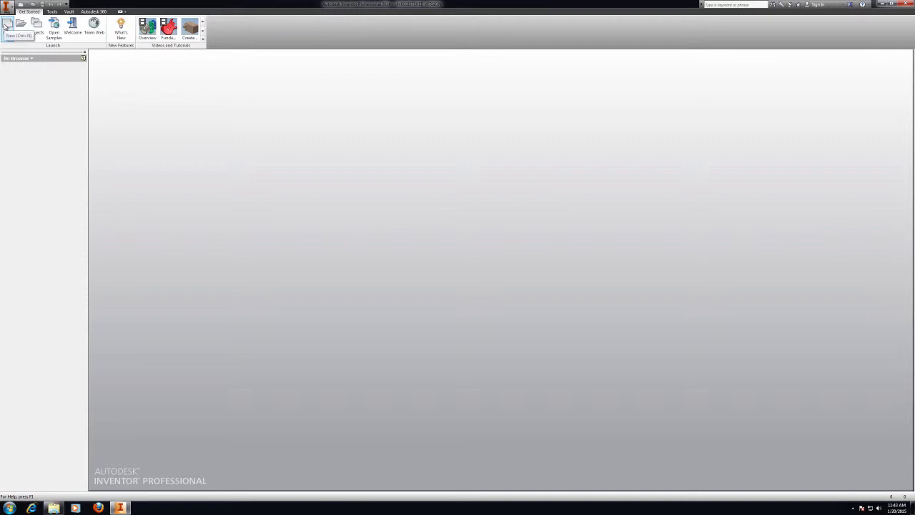
- Create a new part file from the Standard.ipt template
click(7, 8)
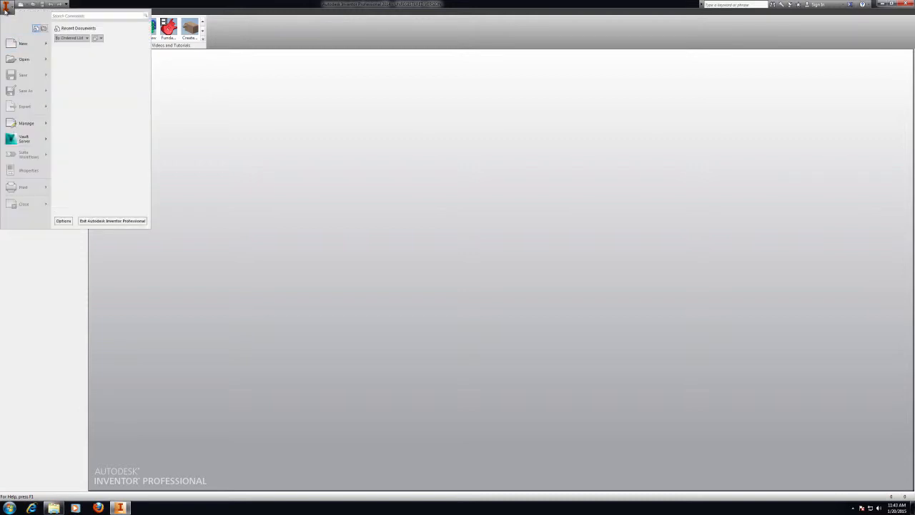
click(9, 48)
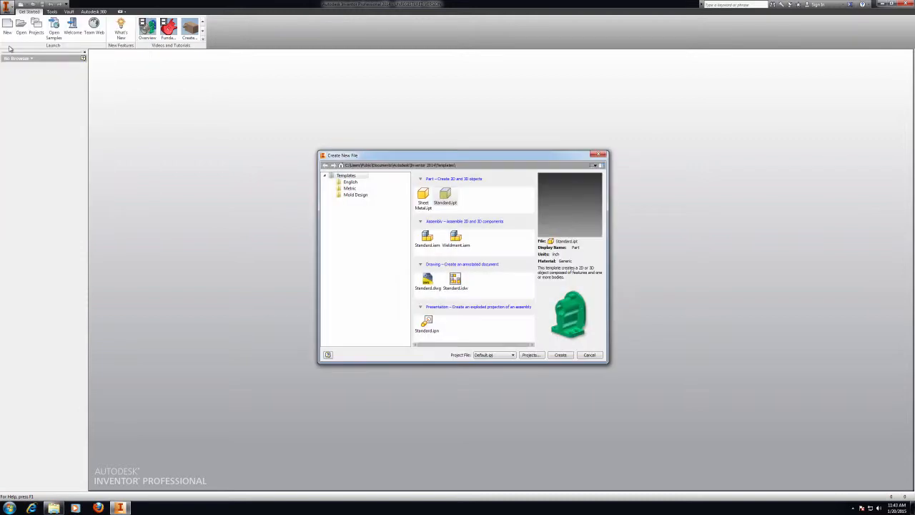
drag(399, 150, 397, 120)
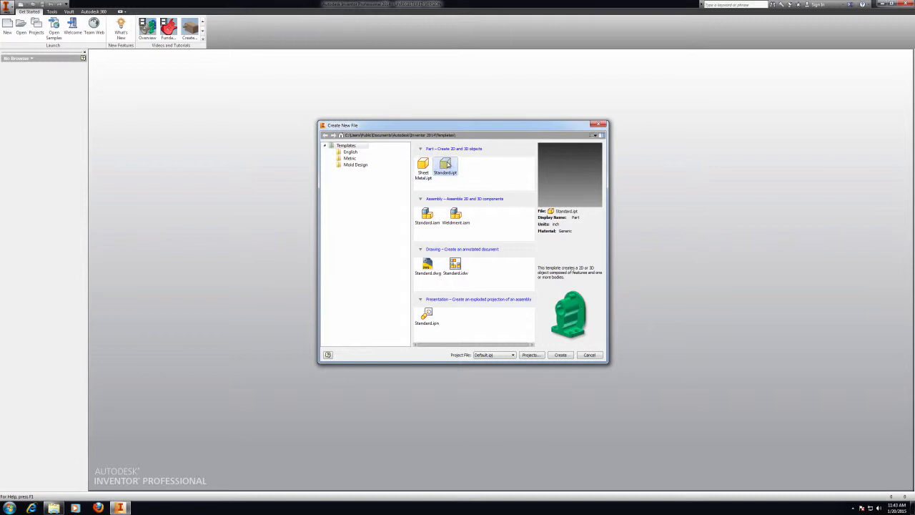
click(560, 355)
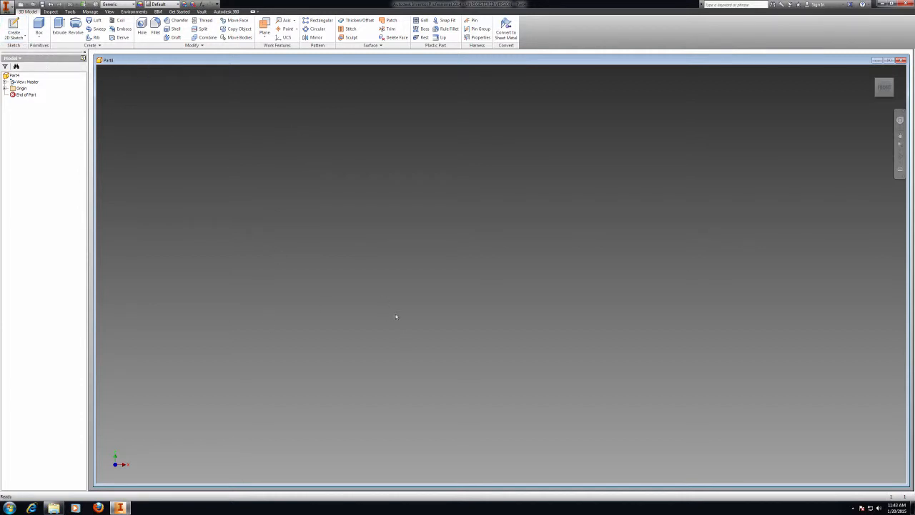
- Start a 2D sketch on the horizontal XZ origin plane
click(23, 36)
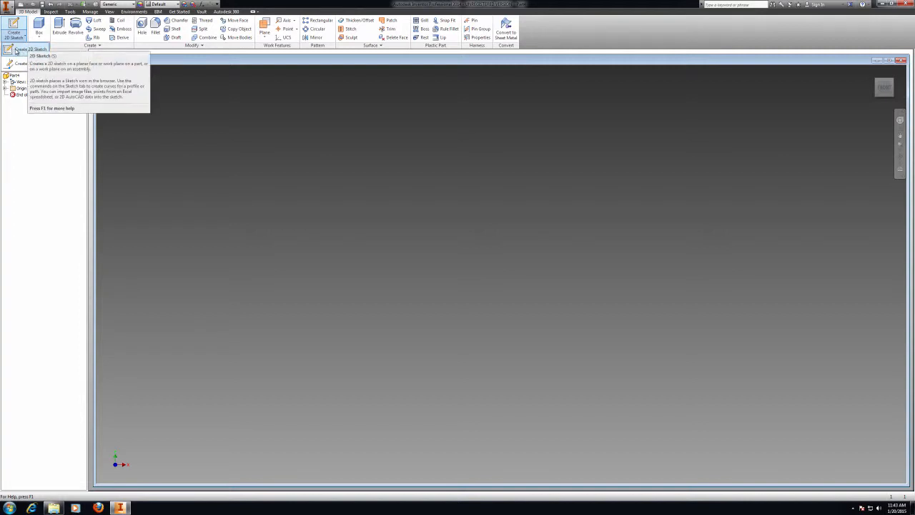
click(16, 50)
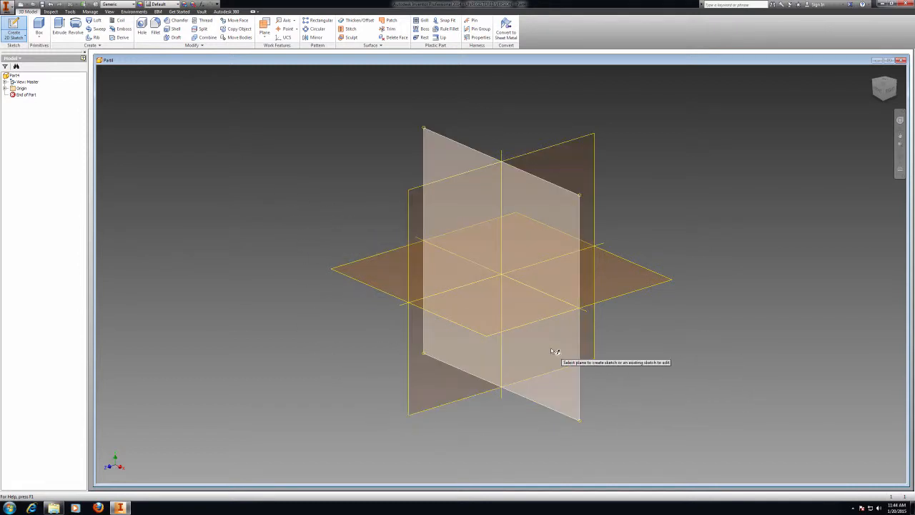
click(491, 326)
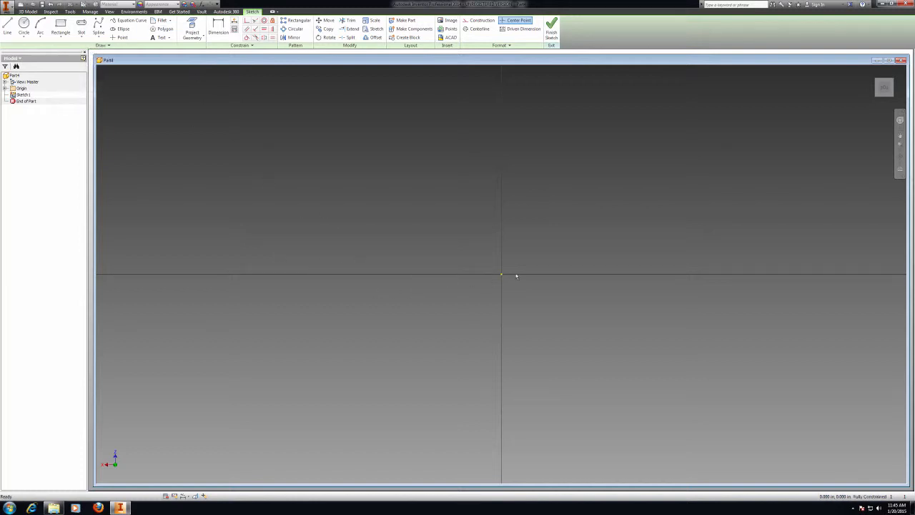
- Sketch a four-sided polygon centred on the origin, with a corner about 0.22 in from each axis, and finish the sketch
click(165, 29)
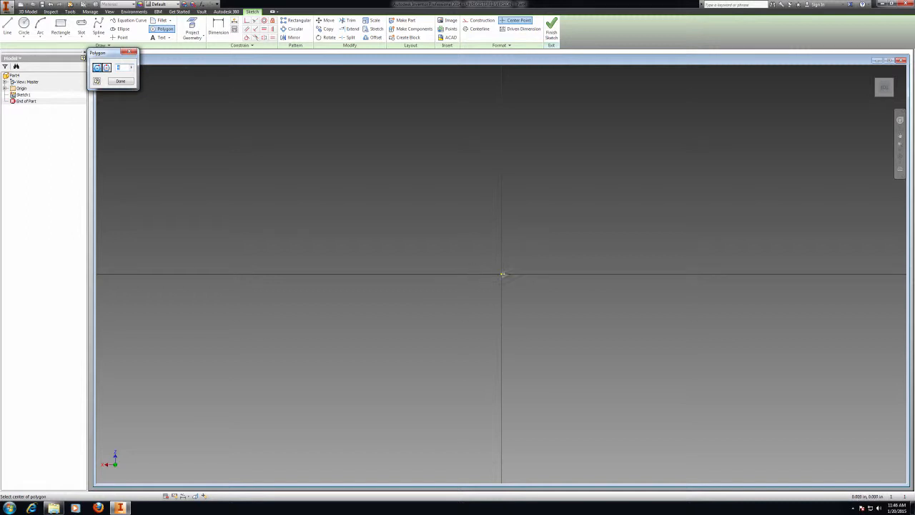
click(501, 274)
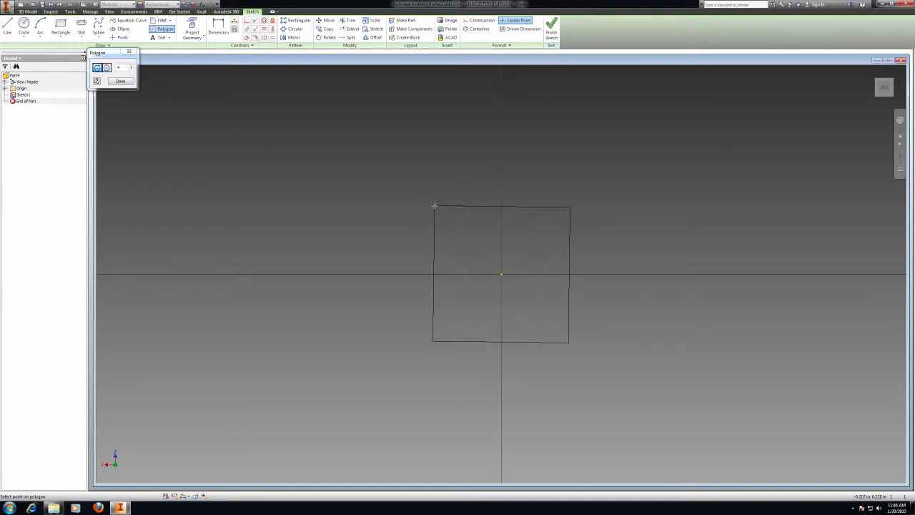
click(433, 206)
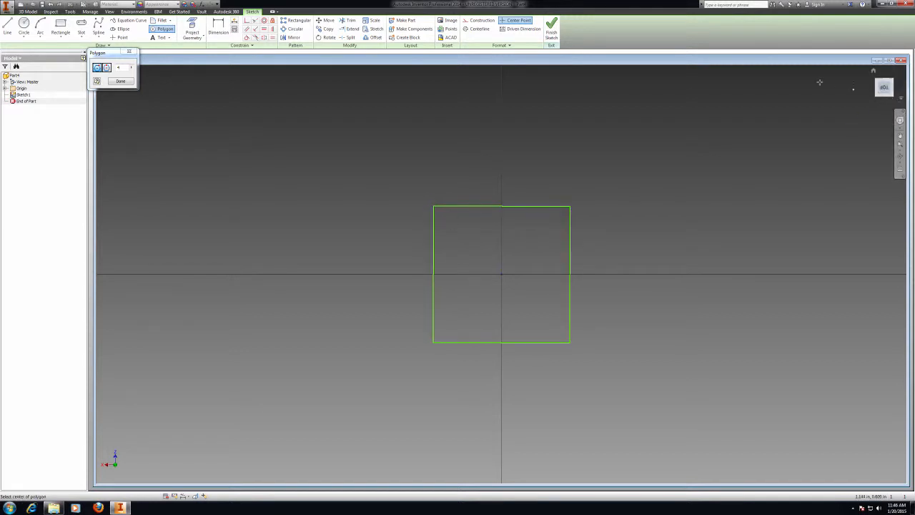
click(551, 38)
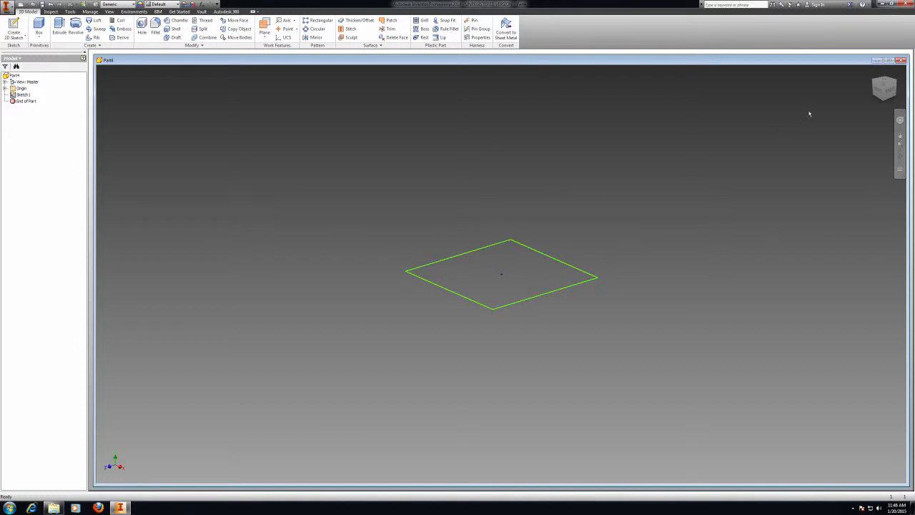
click(887, 81)
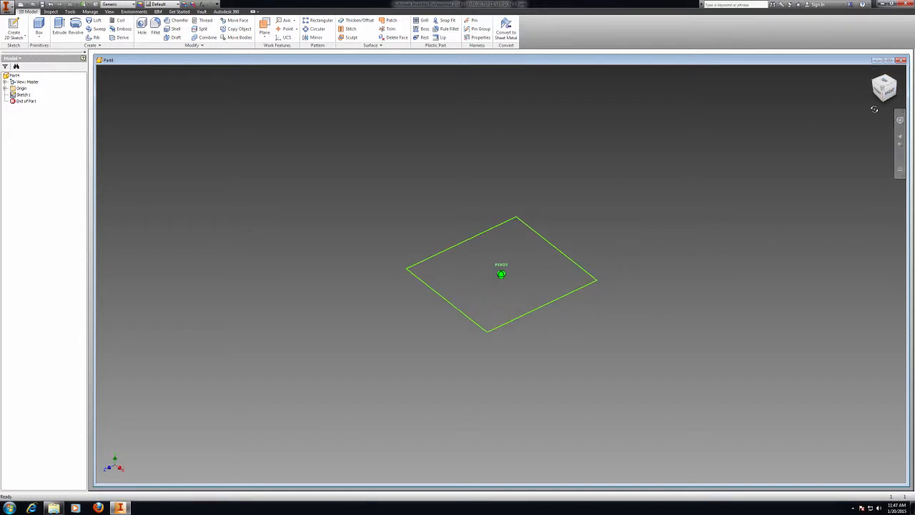
mouse_move(887, 81)
mouse_down()
mouse_move(884, 88)
mouse_move(883, 77)
mouse_move(886, 84)
mouse_move(699, 63)
mouse_up()
mouse_move(886, 83)
mouse_down()
mouse_move(851, 132)
mouse_move(868, 121)
mouse_move(786, 92)
mouse_up()
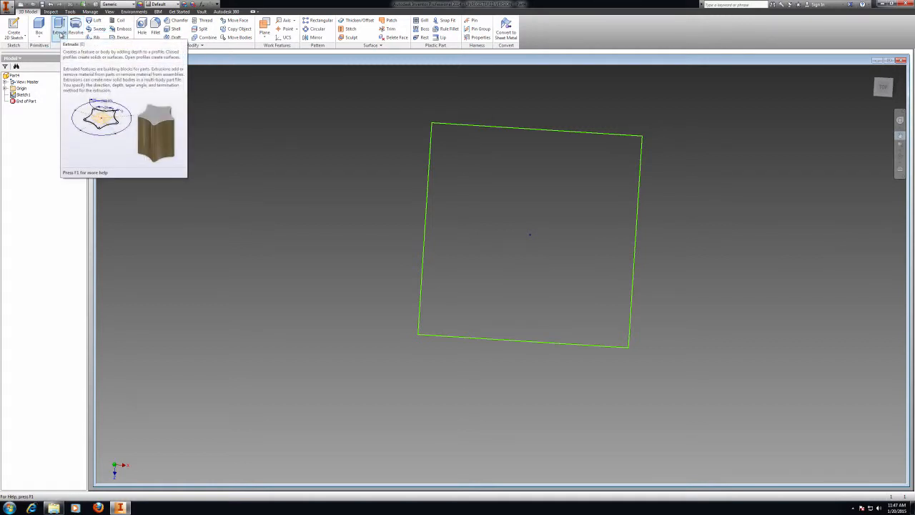
click(61, 34)
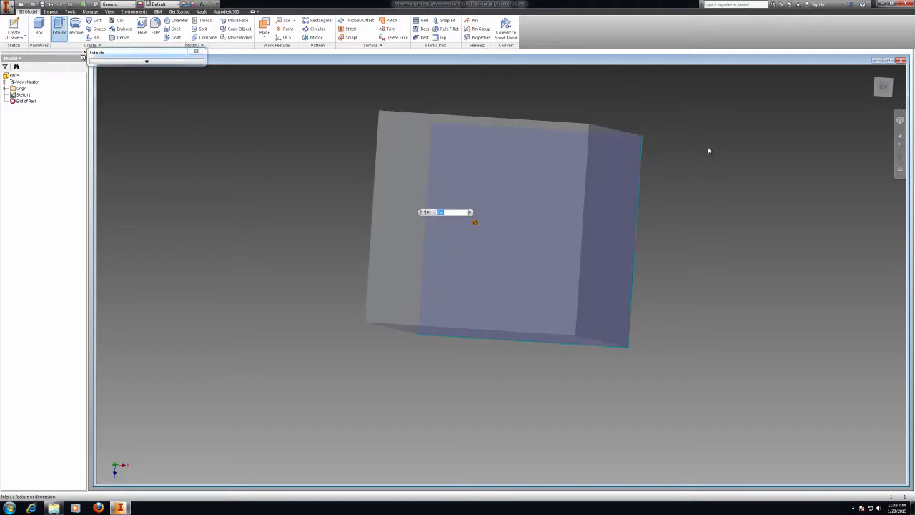
click(445, 243)
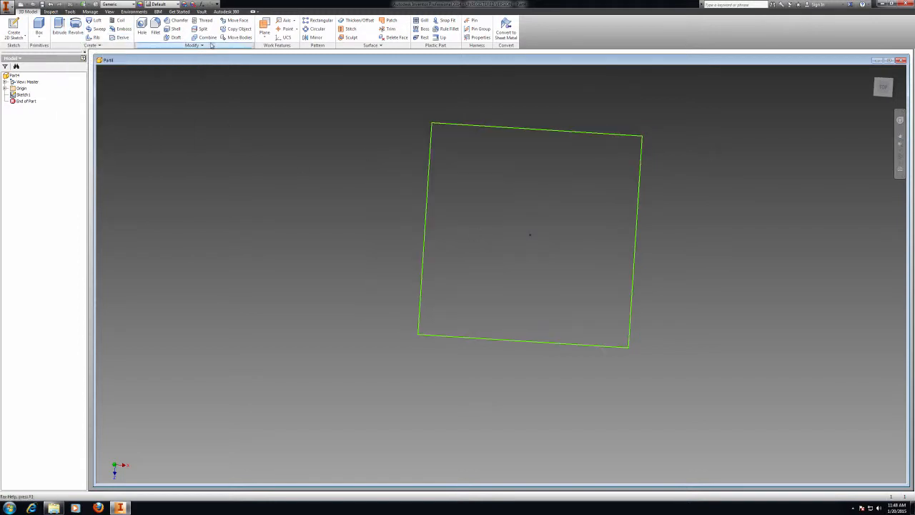
- Extrude the square profile to a distance of 2 in as a solid block
click(59, 28)
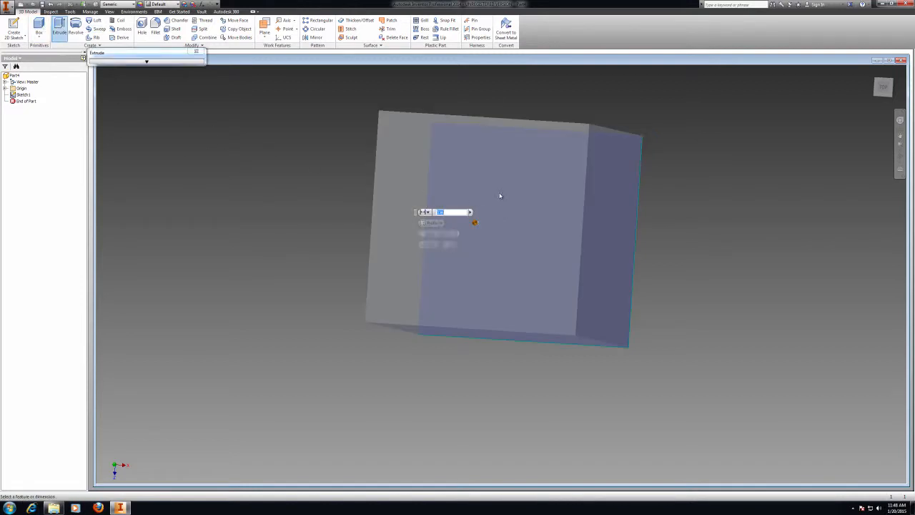
shift+middle_drag(503, 228, 458, 402)
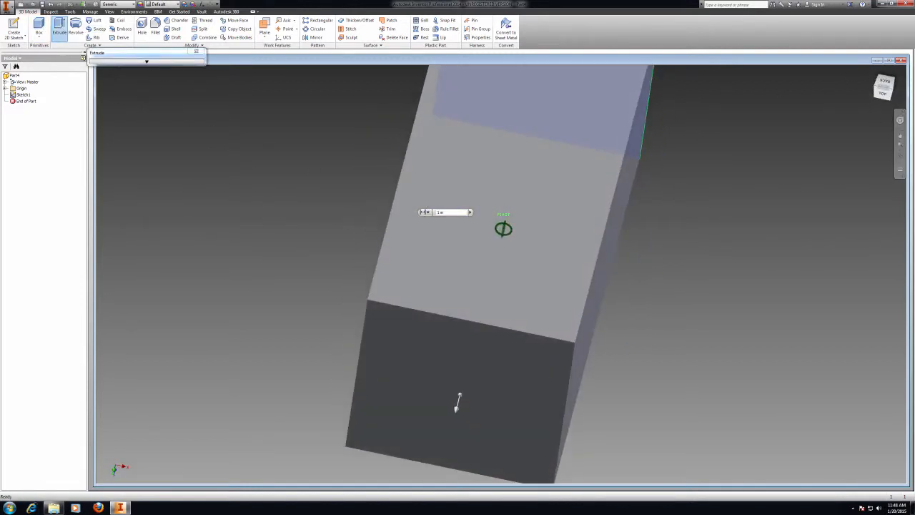
shift+middle_drag(647, 314, 694, 133)
mouse_move(444, 211)
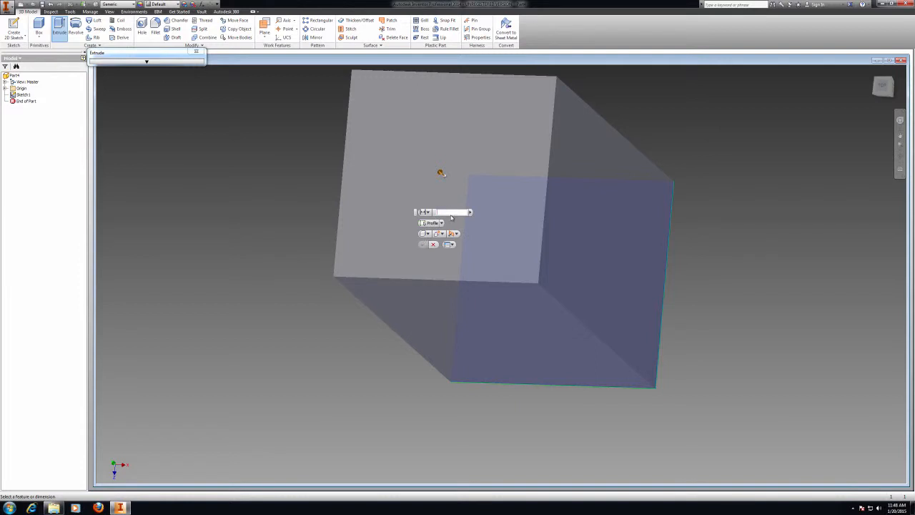
drag(441, 174, 499, 227)
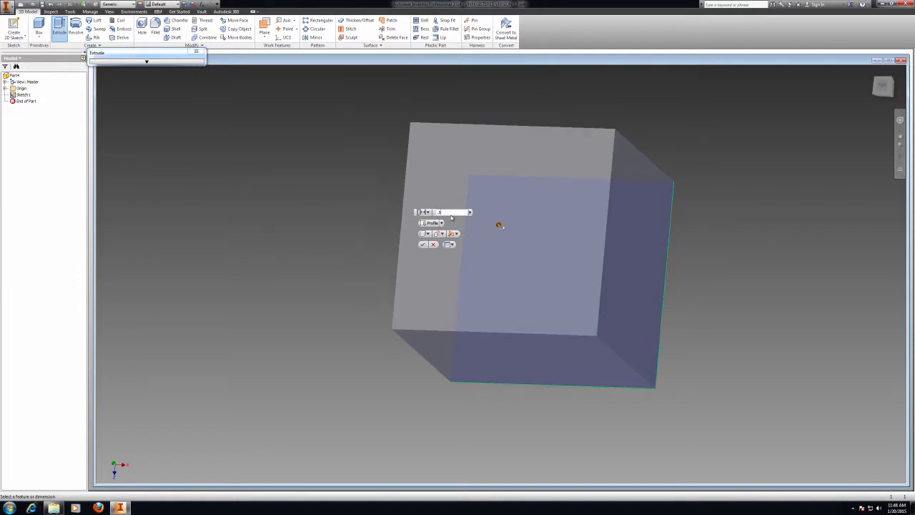
shift+middle_drag(532, 256, 616, 265)
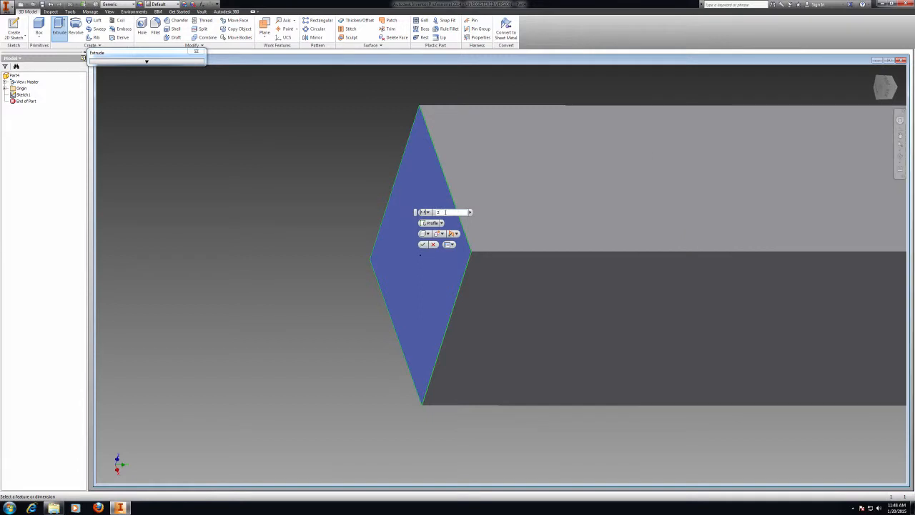
click(884, 85)
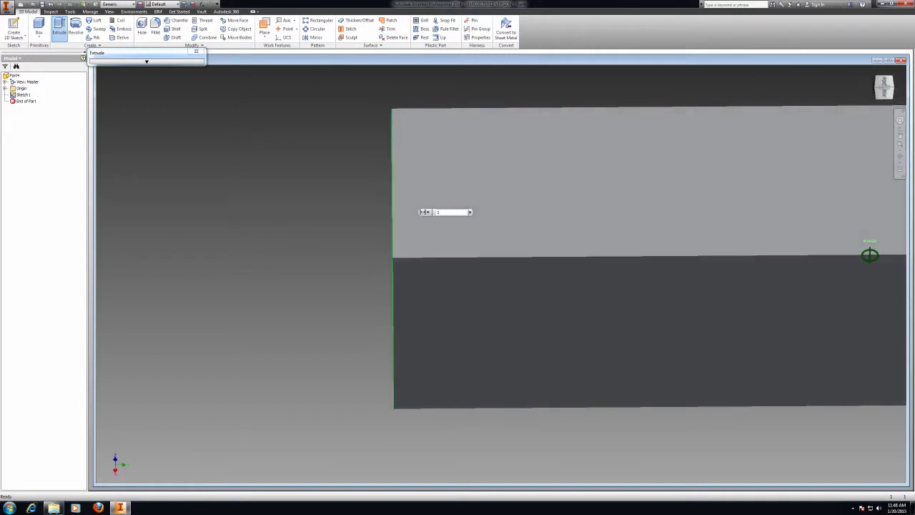
scroll(887, 82, down, 6)
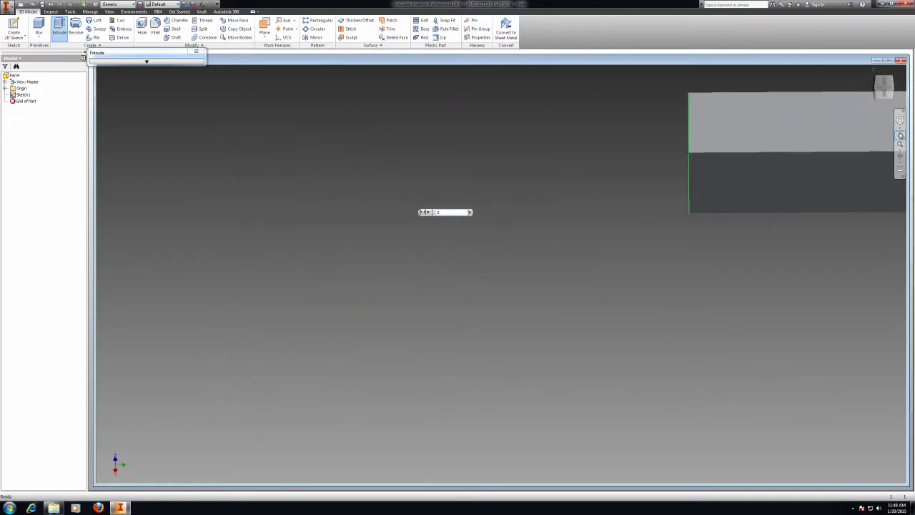
click(900, 135)
drag(825, 148, 465, 172)
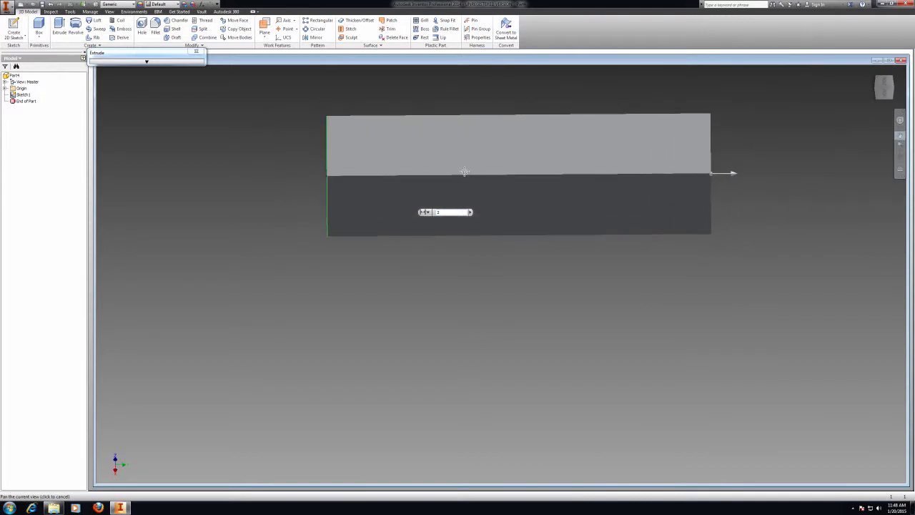
mouse_move(884, 86)
mouse_down()
mouse_move(801, 93)
mouse_move(802, 132)
mouse_move(751, 64)
mouse_move(751, 78)
mouse_up()
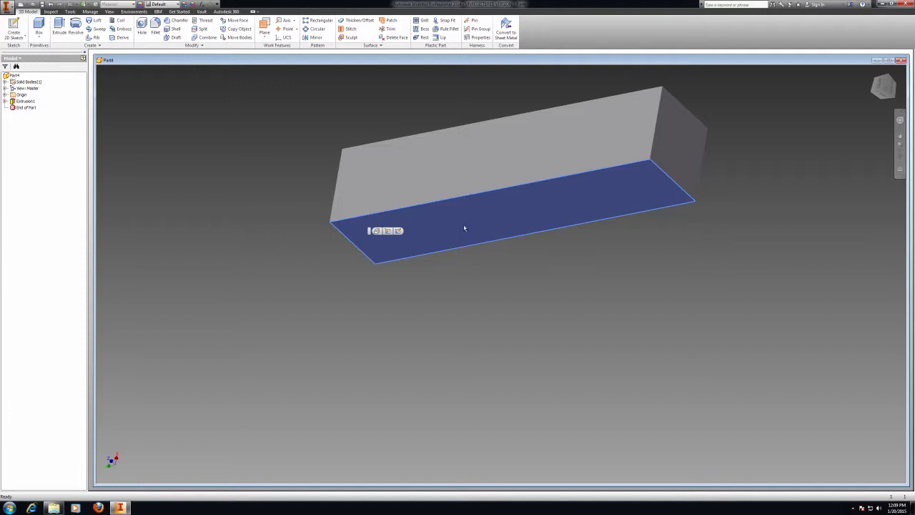
- Delete the extruded block together with its square sketch, leaving the part empty
click(483, 176)
click(480, 200)
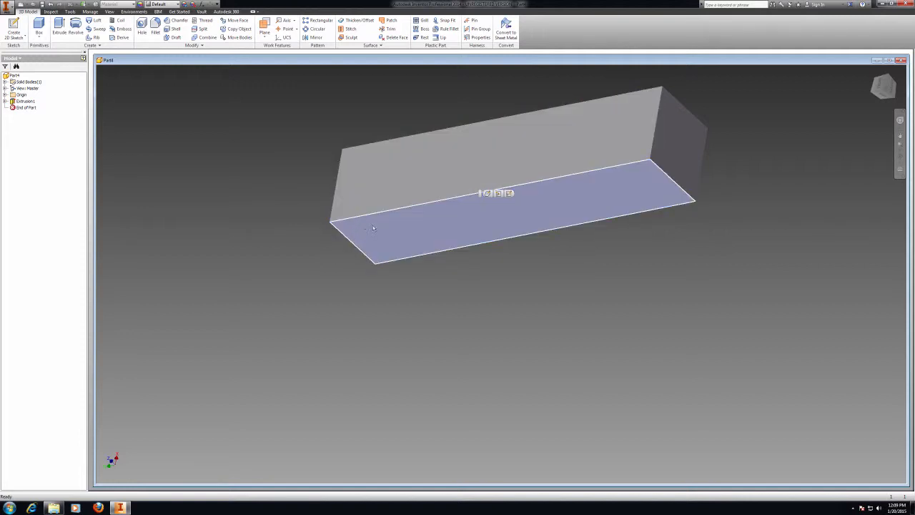
click(399, 176)
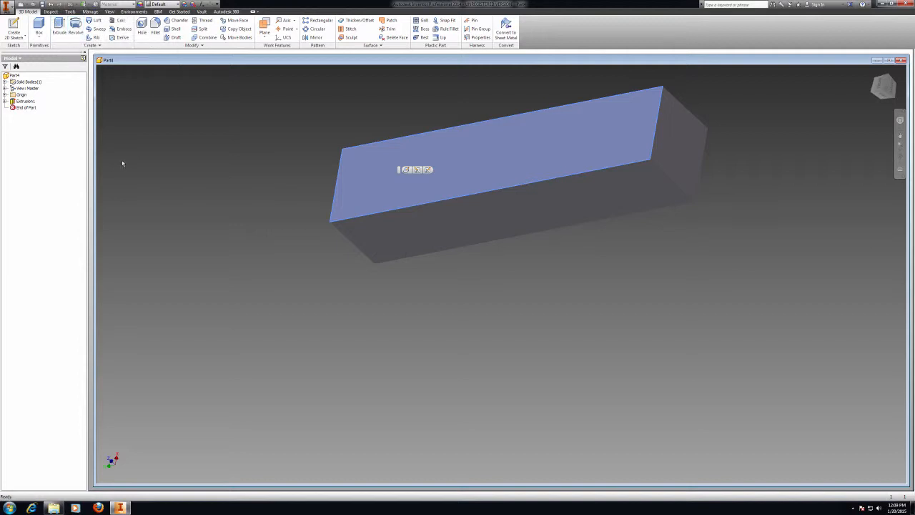
click(28, 102)
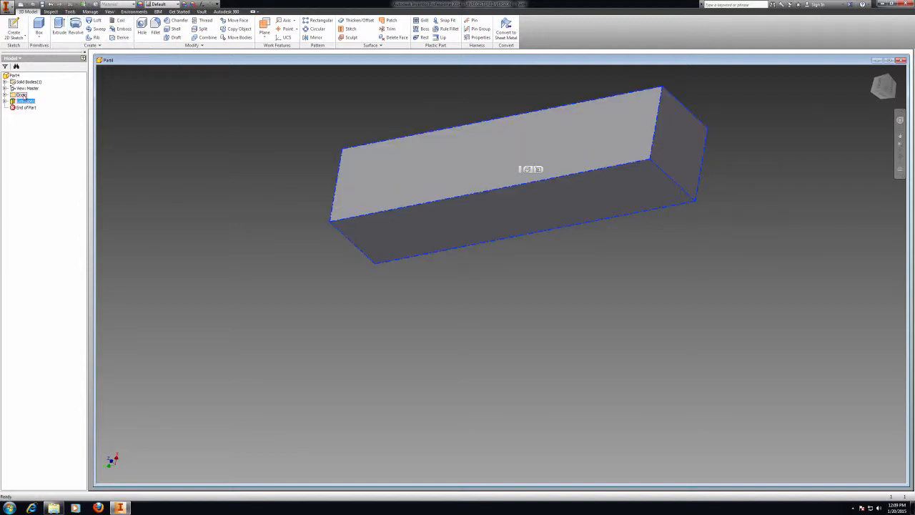
click(23, 94)
click(26, 100)
drag(11, 106, 13, 101)
click(76, 88)
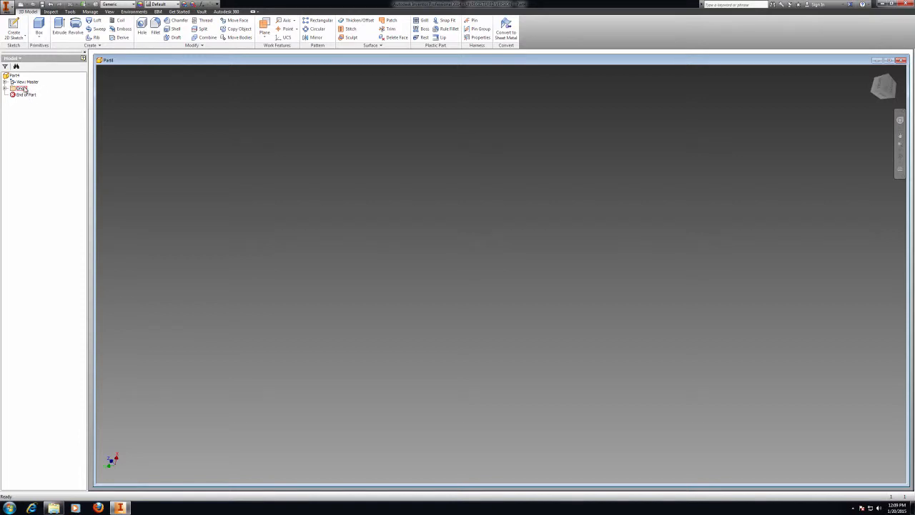
- On the horizontal XZ origin plane, sketch a closed square of 0.5 in lines around the origin and finish the sketch
click(20, 38)
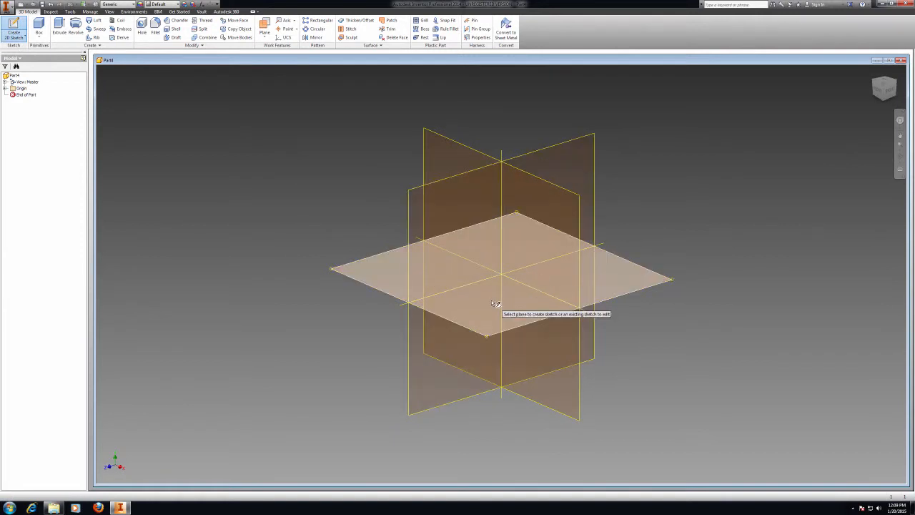
click(494, 303)
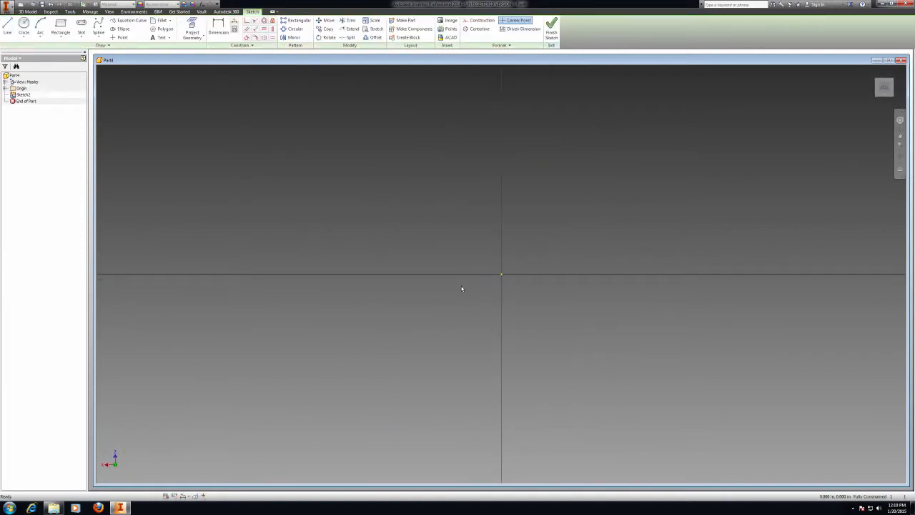
click(8, 28)
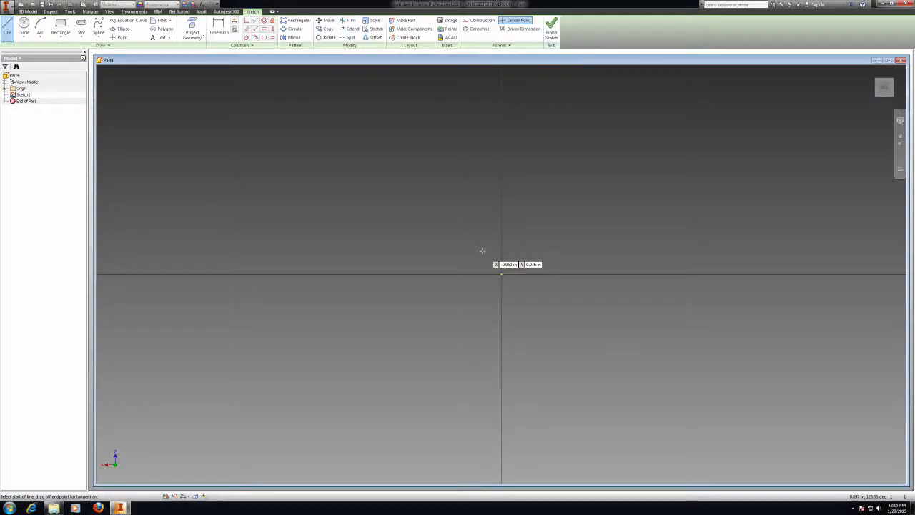
click(424, 196)
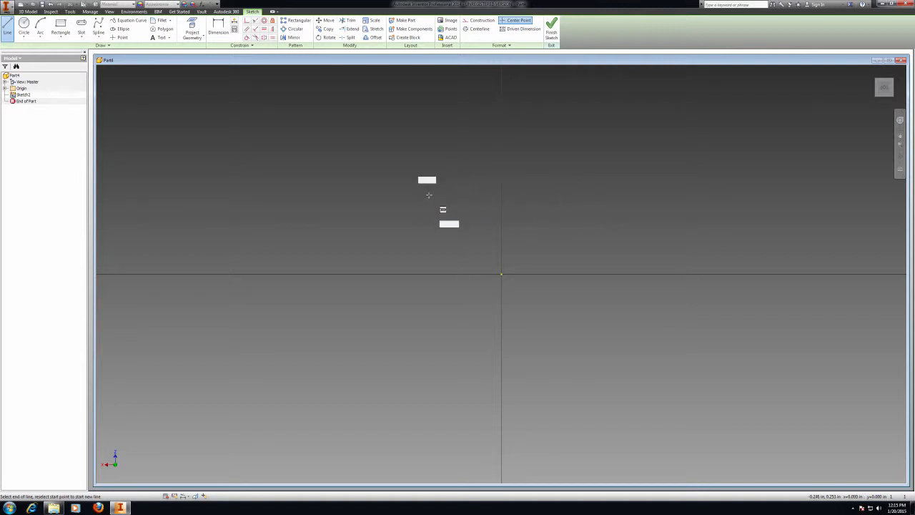
click(579, 195)
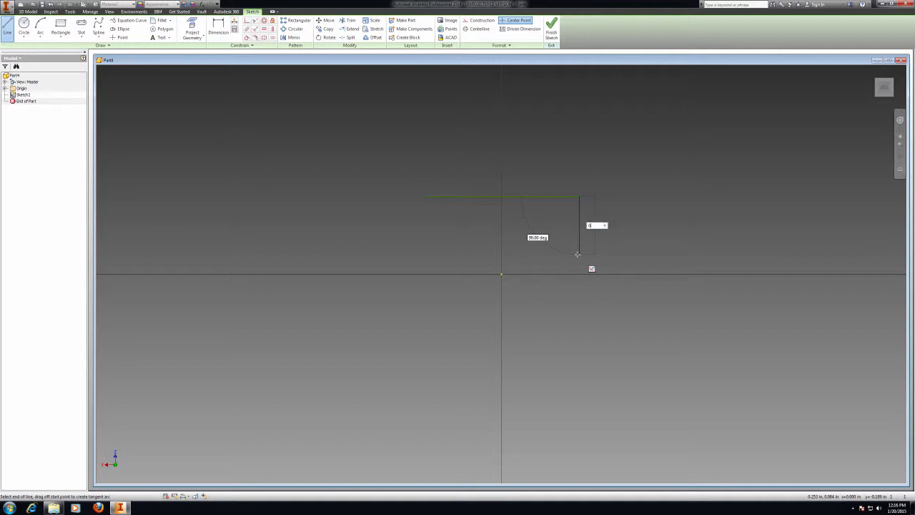
key(Return)
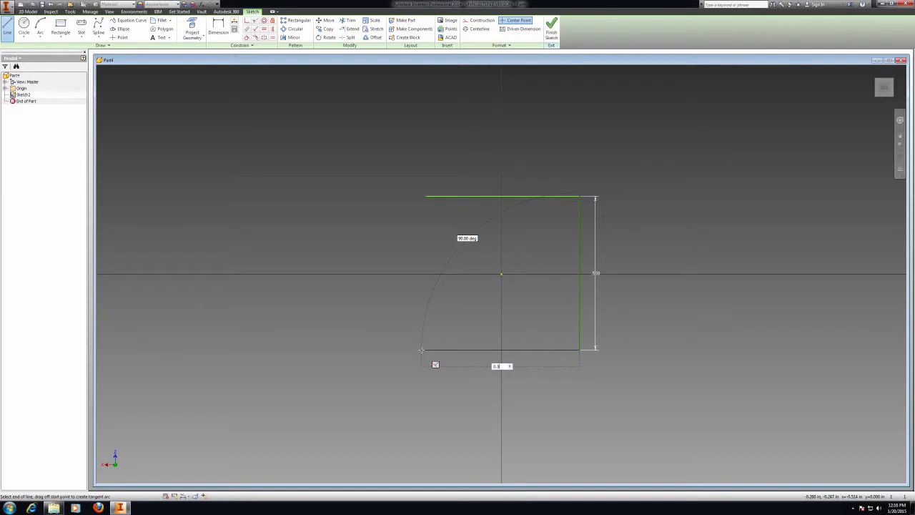
click(425, 350)
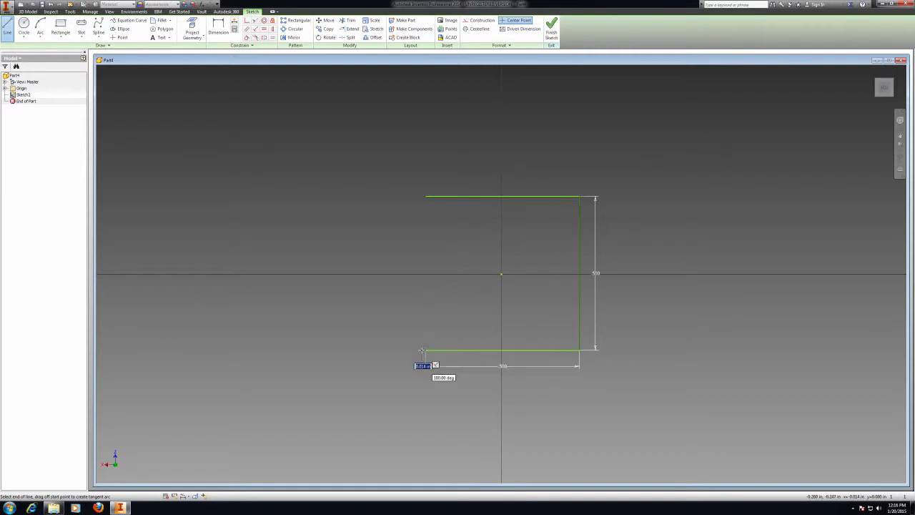
click(426, 197)
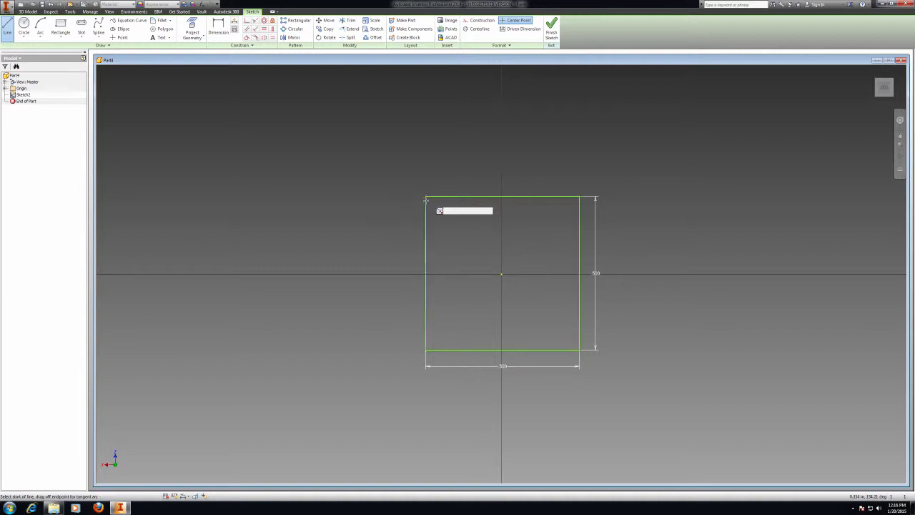
click(552, 36)
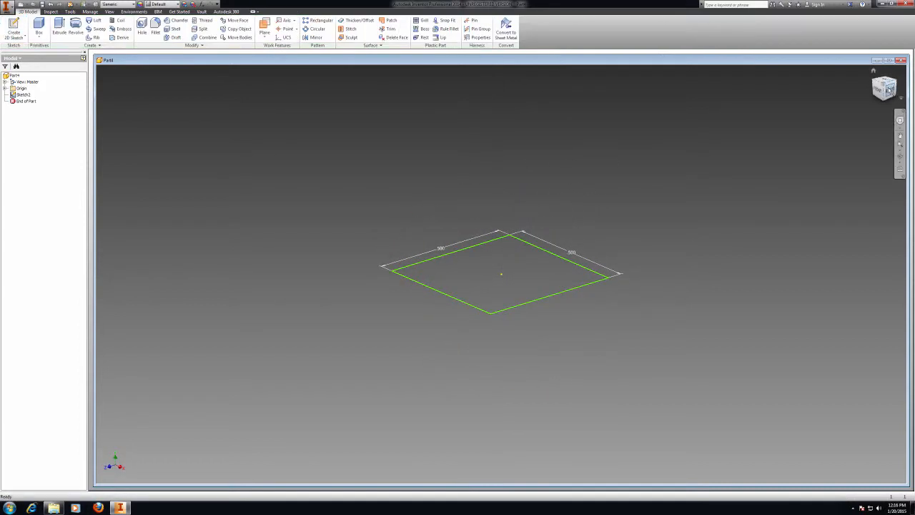
- Extrude the square profile into a solid cube whose height matches the sides of the square
drag(889, 90, 892, 98)
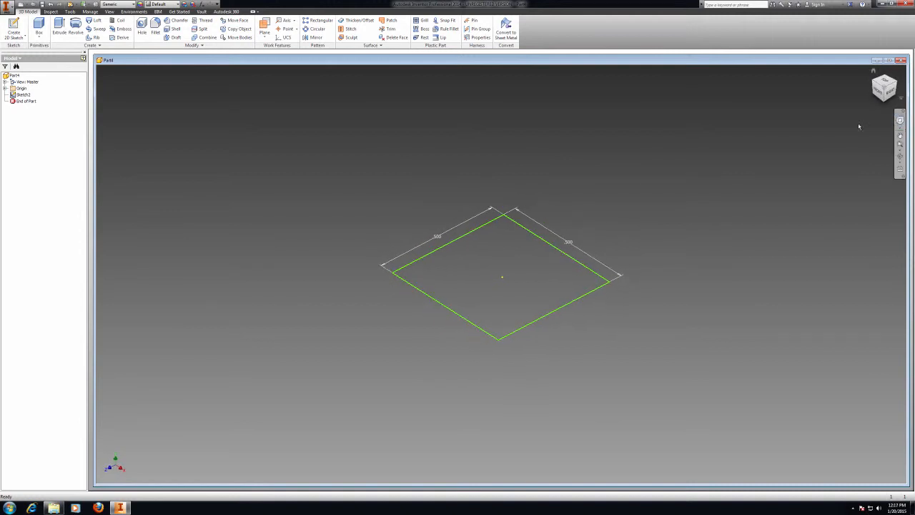
click(61, 33)
drag(882, 90, 883, 4)
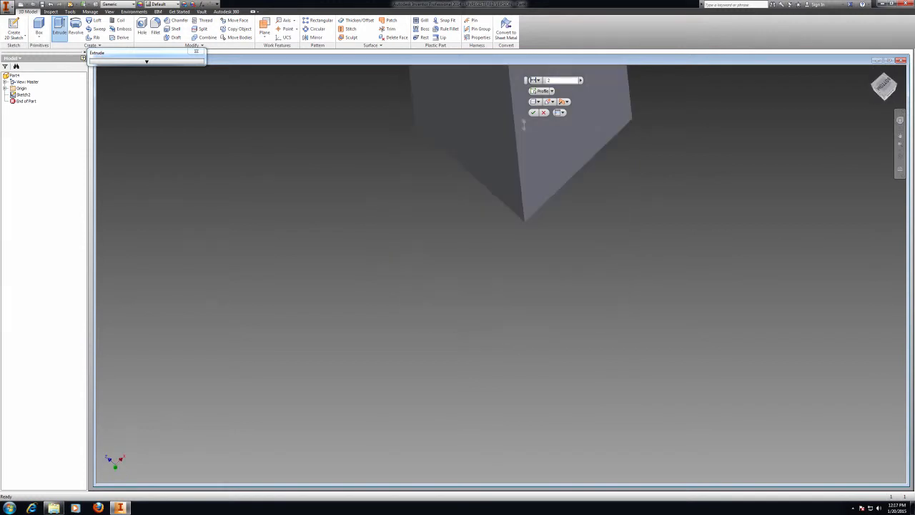
click(900, 136)
drag(531, 158, 537, 343)
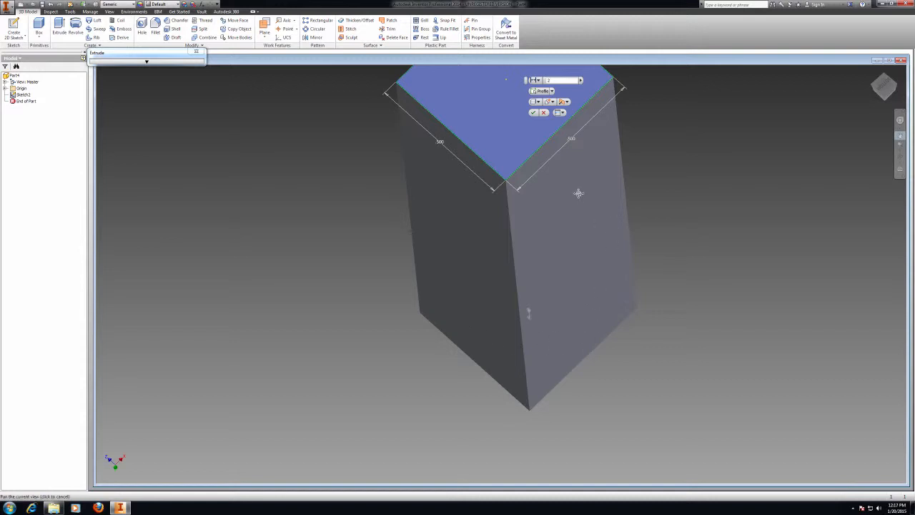
click(560, 81)
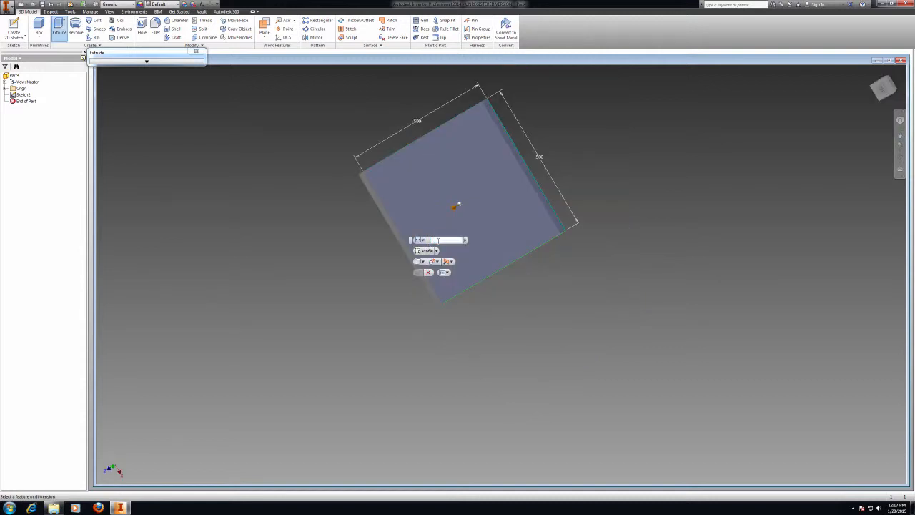
key(Return)
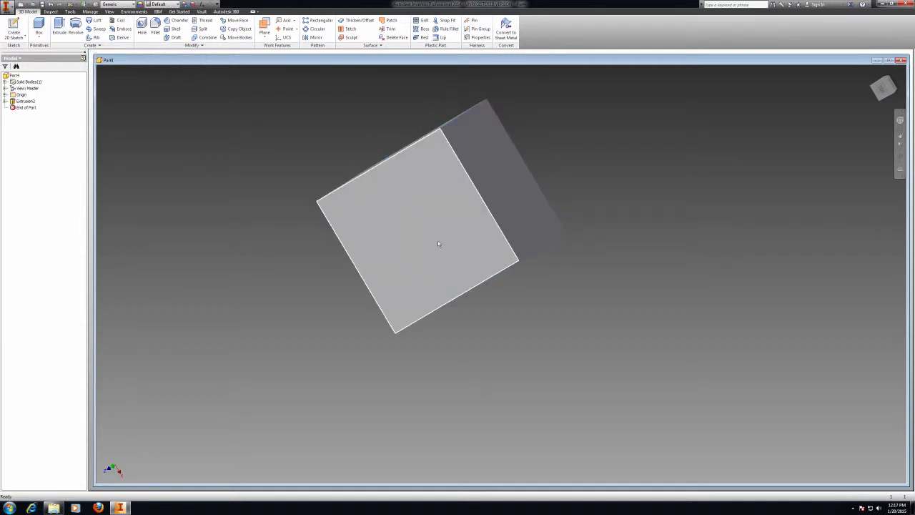
- Fillet one straight edge of the cube with a 0.2 in radius
click(888, 88)
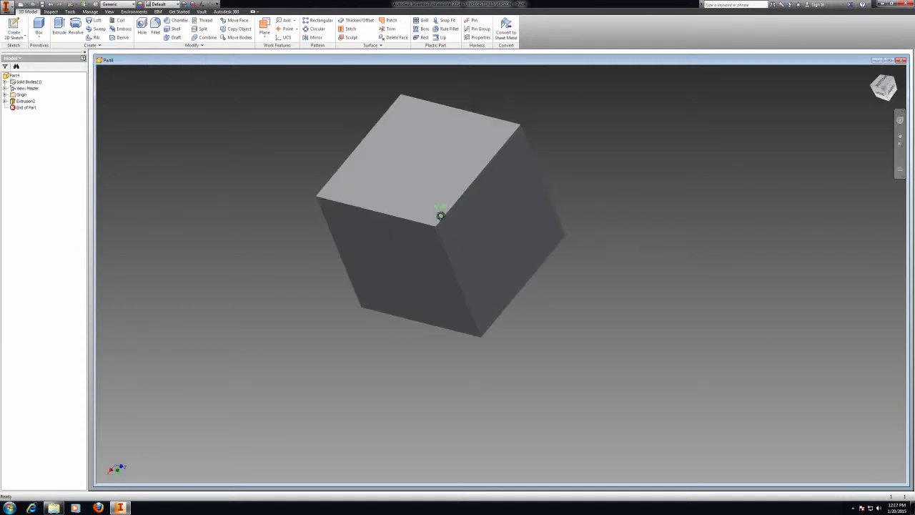
mouse_move(891, 87)
mouse_down()
mouse_move(847, 111)
mouse_move(843, 134)
mouse_move(823, 143)
mouse_move(861, 184)
mouse_move(815, 168)
mouse_move(812, 143)
mouse_move(819, 162)
mouse_up()
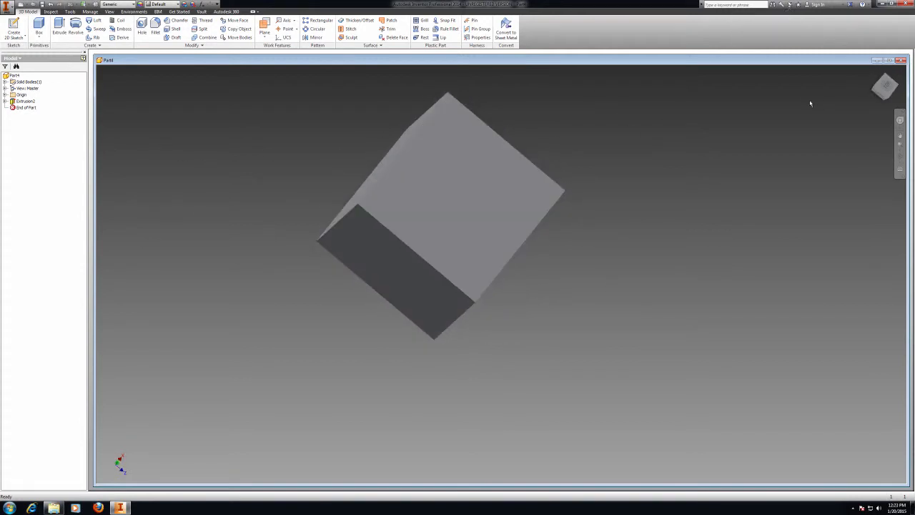
mouse_move(885, 86)
mouse_down()
mouse_move(893, 86)
mouse_move(886, 90)
mouse_up()
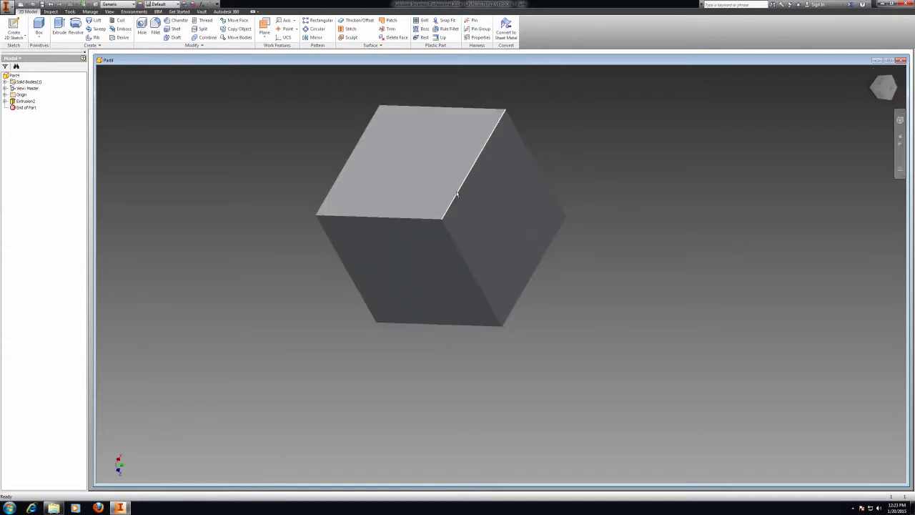
click(155, 27)
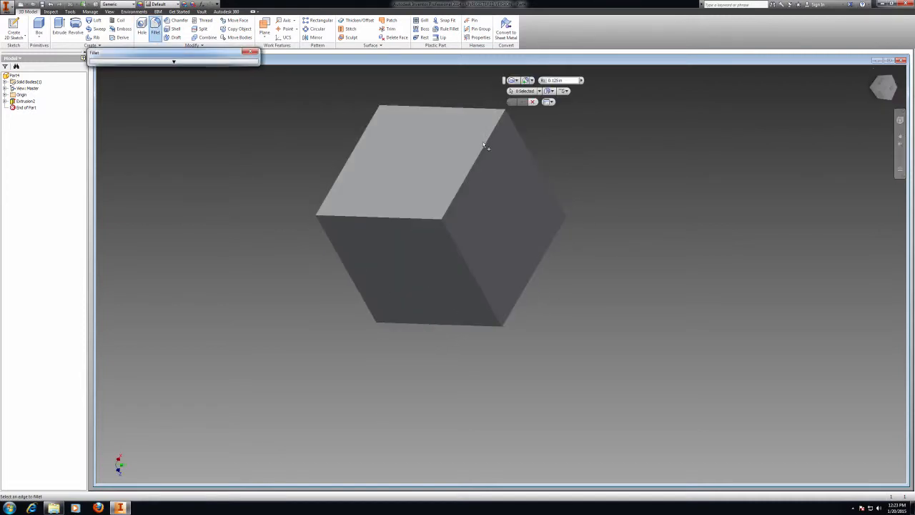
click(465, 177)
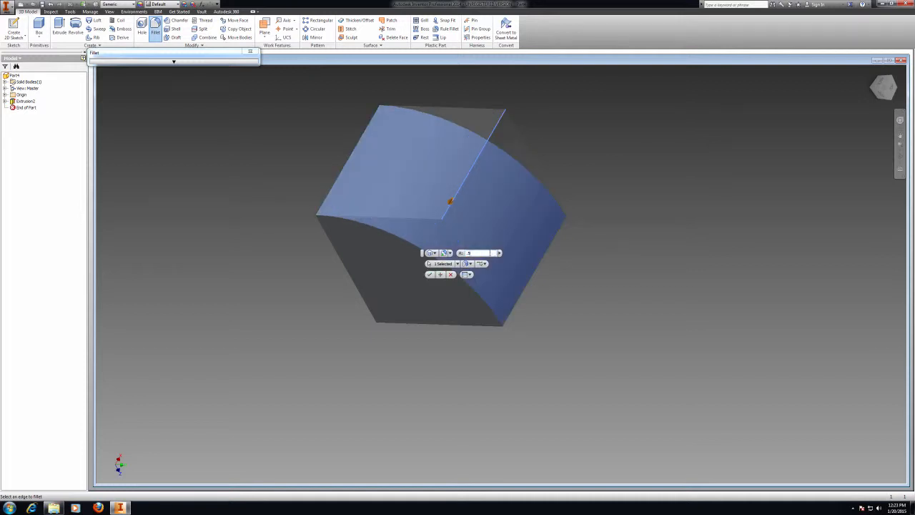
key(BackSpace)
key(BackSpace)
text(.2)
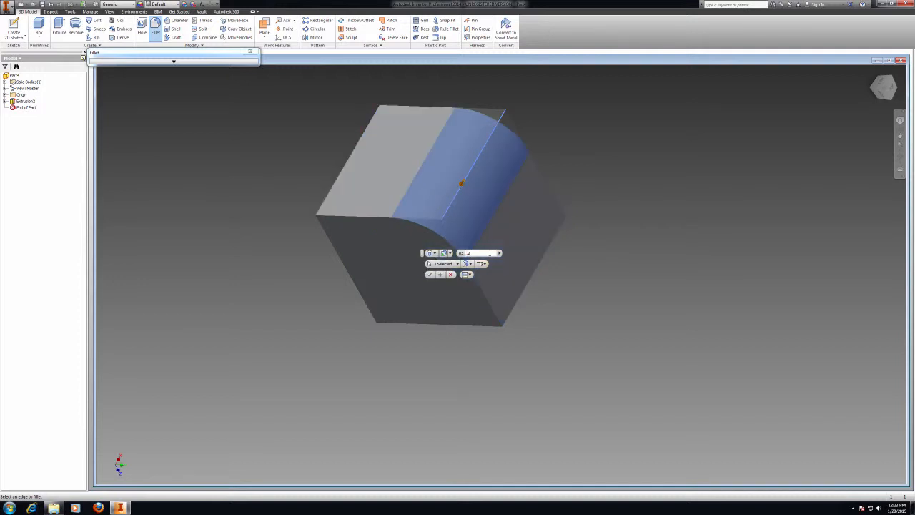
click(431, 274)
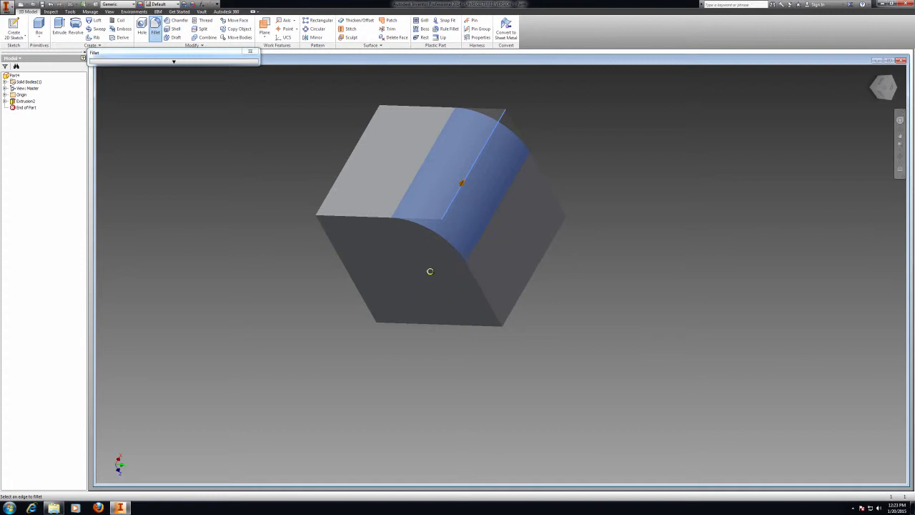
- Fillet the tangent edge chain that runs across one end of the rounded edge with a 0.2 in radius
click(155, 28)
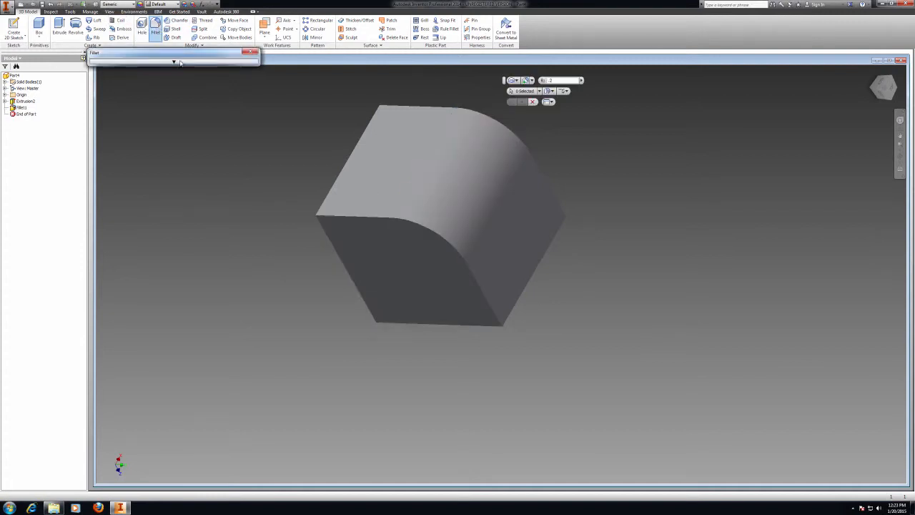
click(360, 216)
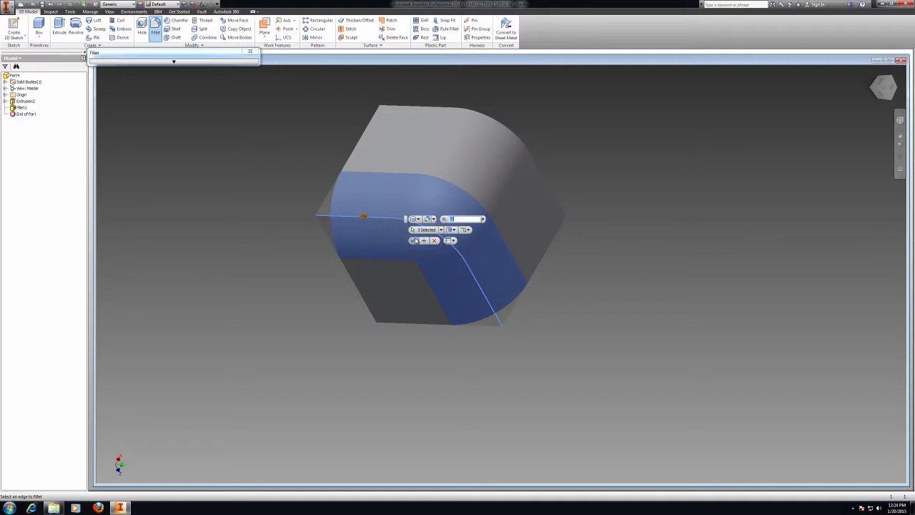
click(413, 241)
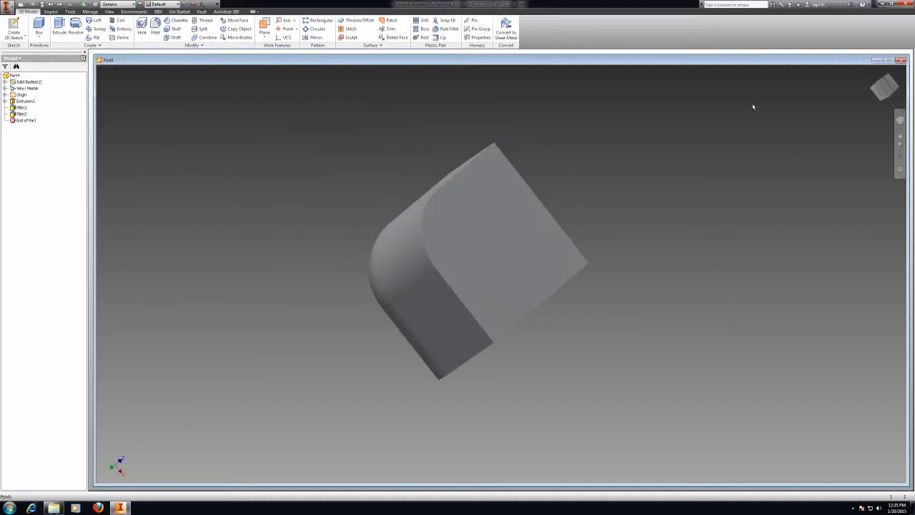
- Fillet the still-sharp tangent edge chain around a rounded corner on the far side of the block, using a 0.2 in radius
click(881, 92)
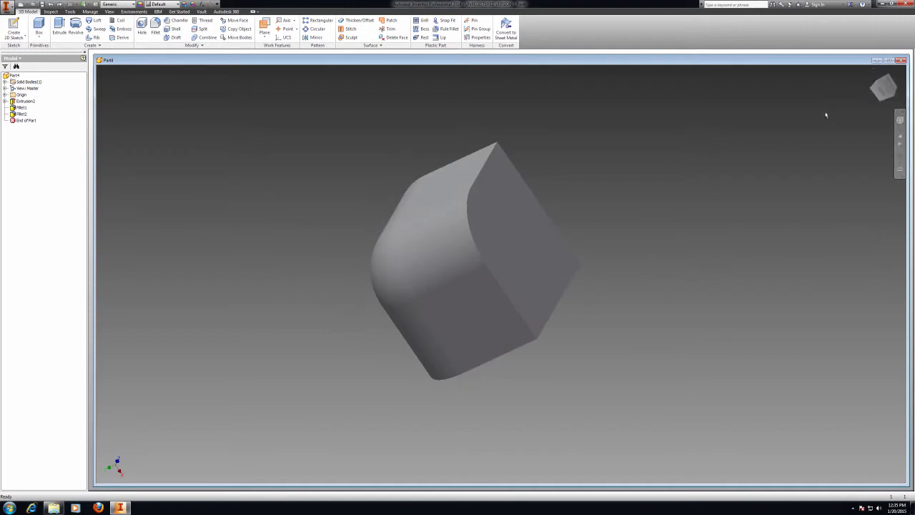
drag(885, 88, 899, 83)
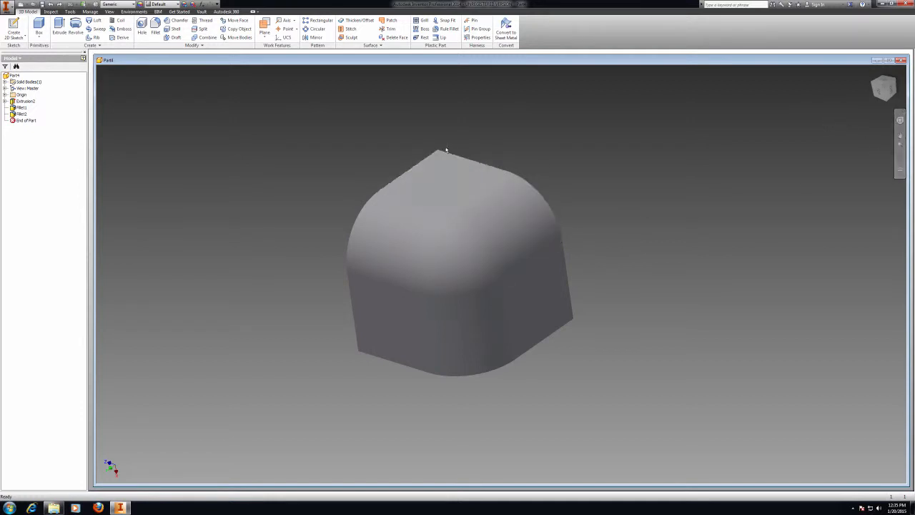
mouse_move(884, 89)
mouse_down()
mouse_move(857, 111)
mouse_move(797, 100)
mouse_move(779, 132)
mouse_move(879, 152)
mouse_up()
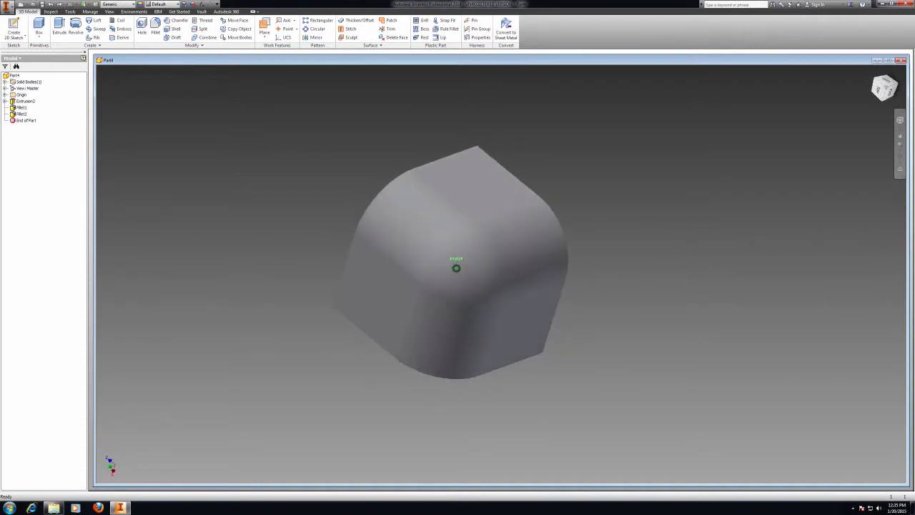
click(899, 158)
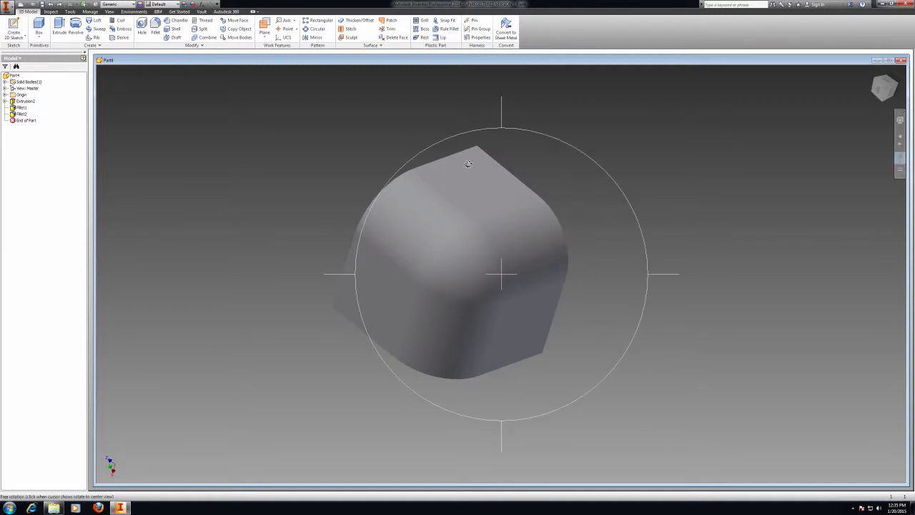
drag(475, 151, 551, 380)
drag(551, 418, 576, 204)
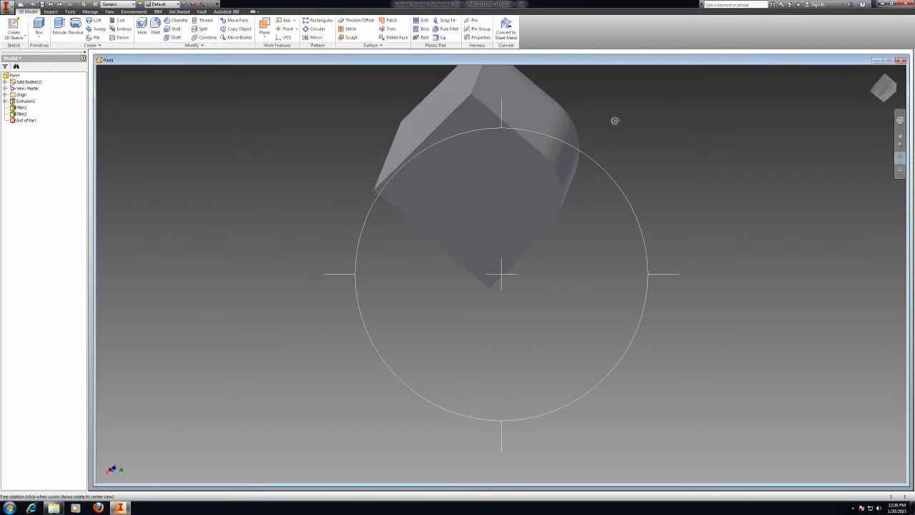
click(901, 137)
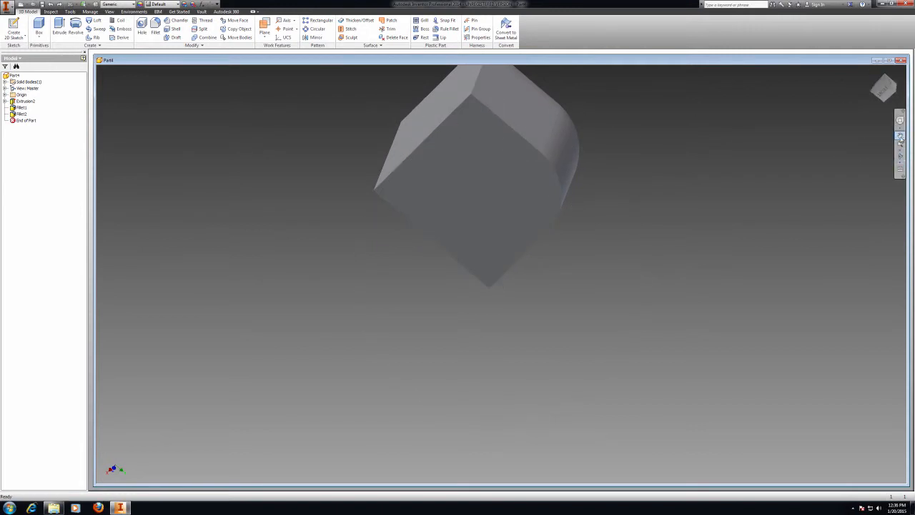
drag(504, 185, 509, 229)
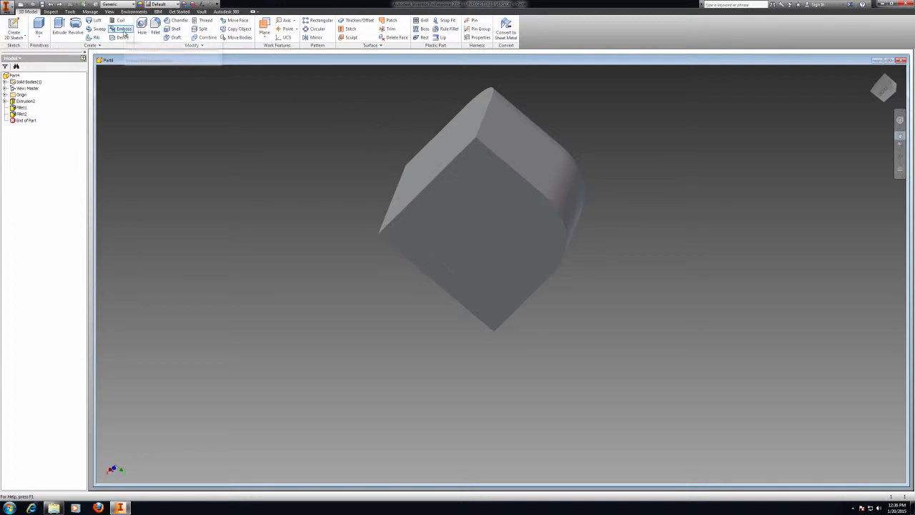
click(155, 28)
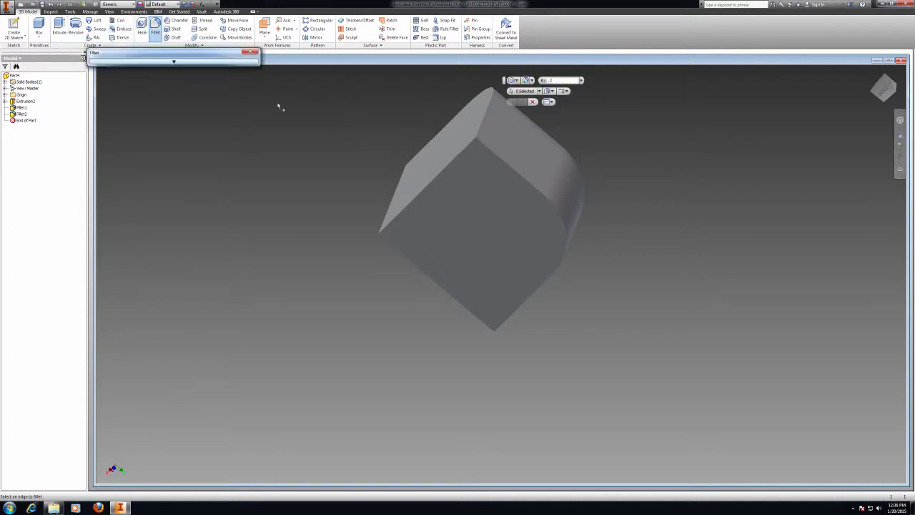
click(492, 152)
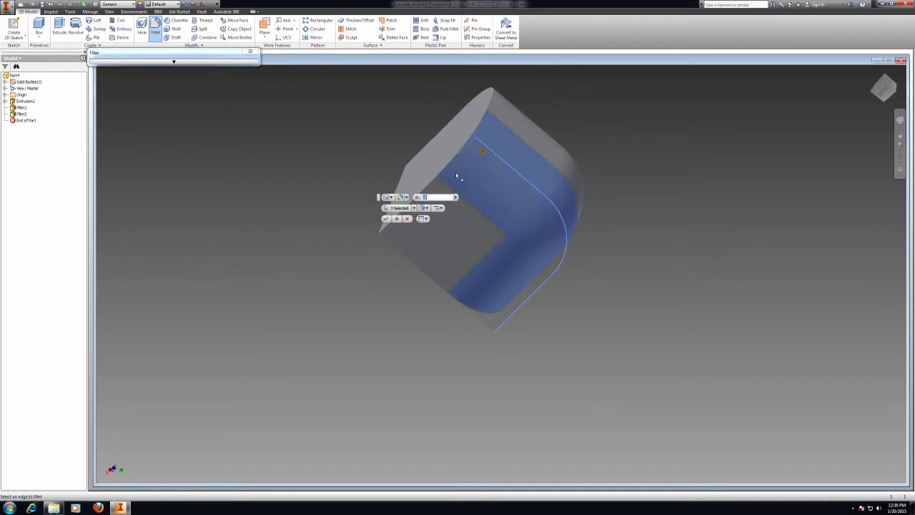
click(385, 218)
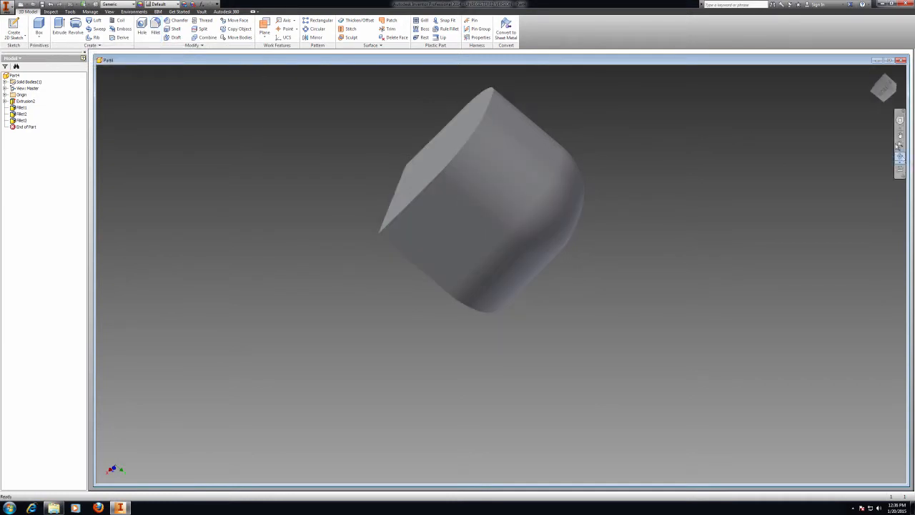
drag(883, 90, 889, 99)
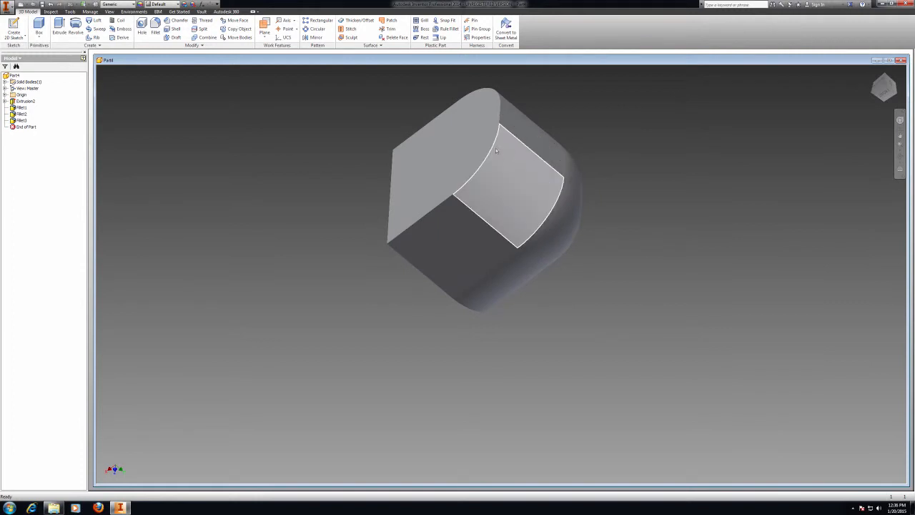
- Fillet the remaining sharp tangent edge chain around the flat end face of the rounded block and inspect it from several sides
click(155, 30)
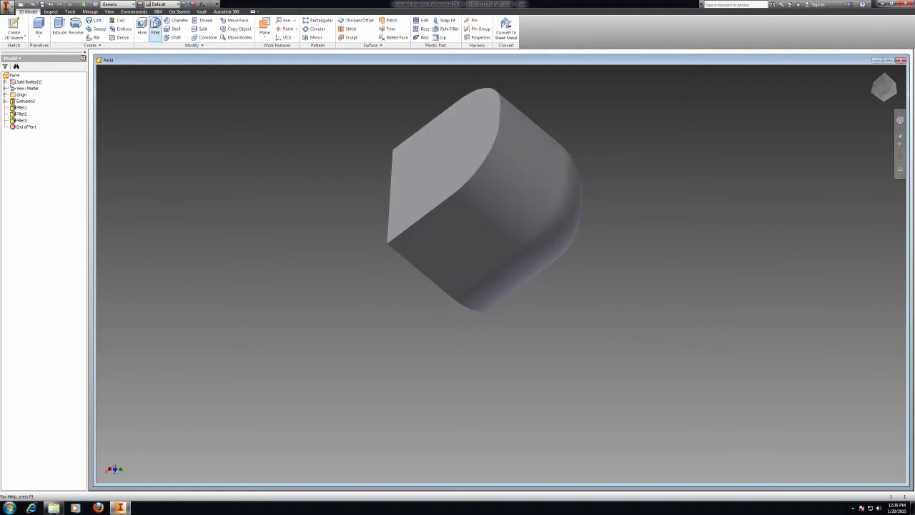
click(491, 153)
click(512, 227)
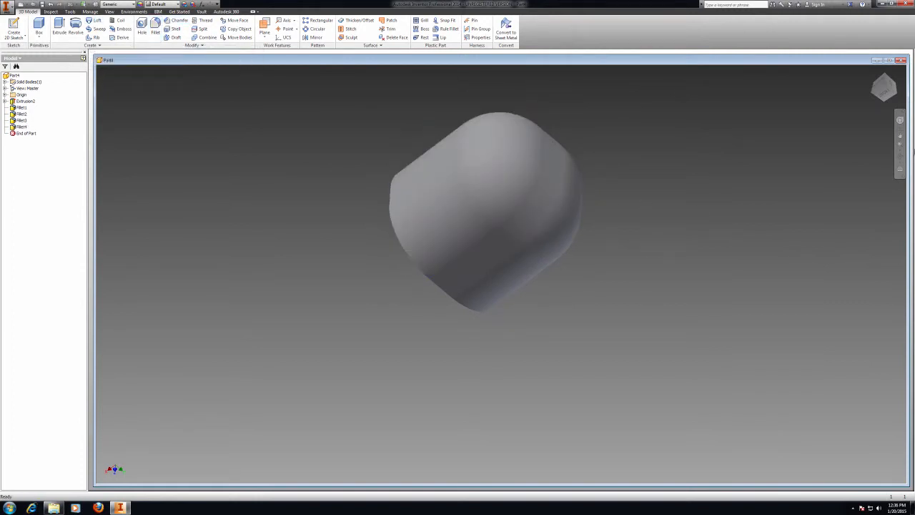
drag(876, 95, 789, 77)
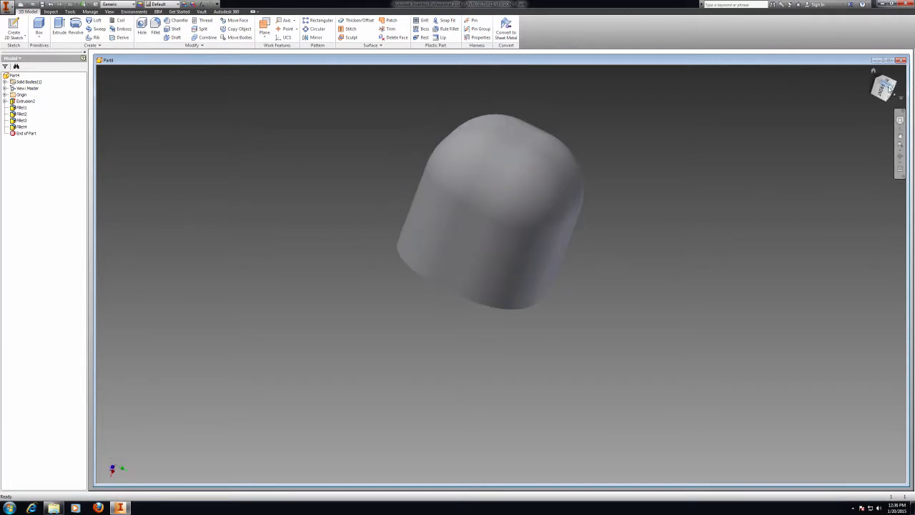
drag(895, 79, 782, 126)
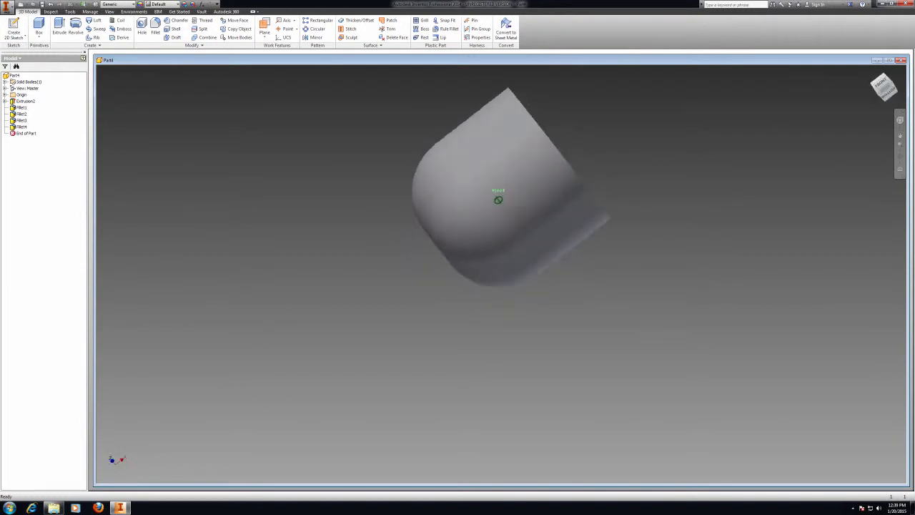
drag(882, 87, 655, 111)
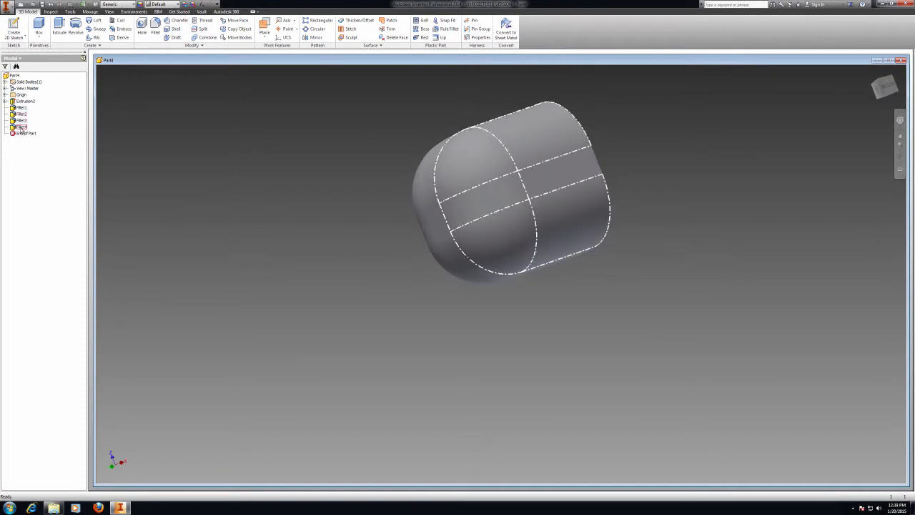
- Delete the block's extrusion and all four fillets together with the consumed sketch
click(24, 127)
ctrl+click(24, 121)
ctrl+click(23, 115)
ctrl+click(23, 108)
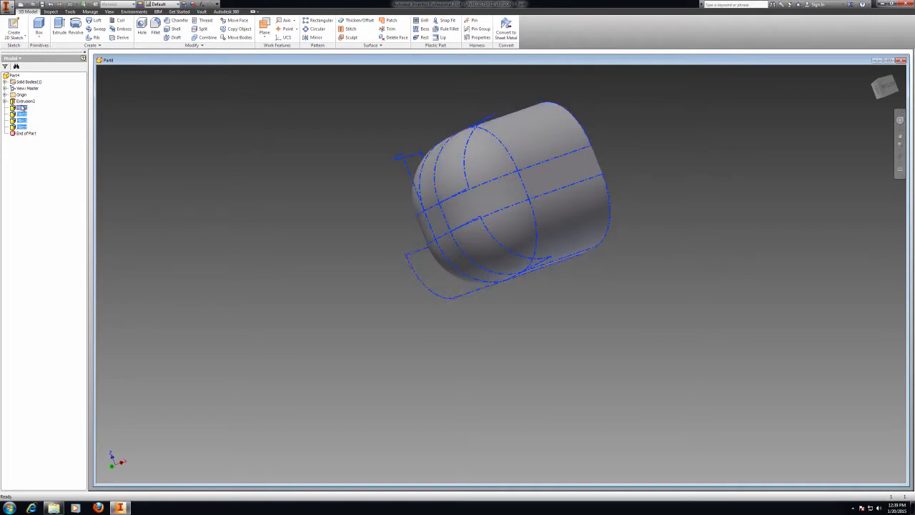
ctrl+click(22, 102)
key(Delete)
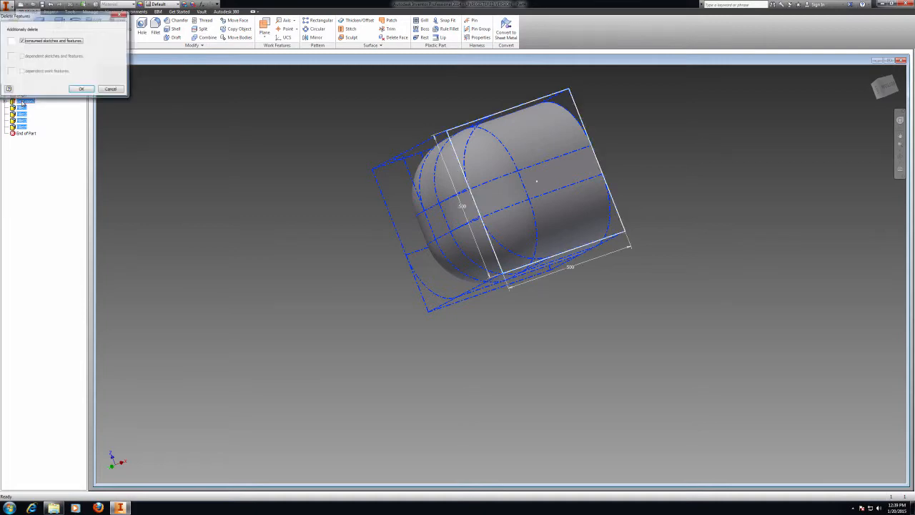
click(70, 90)
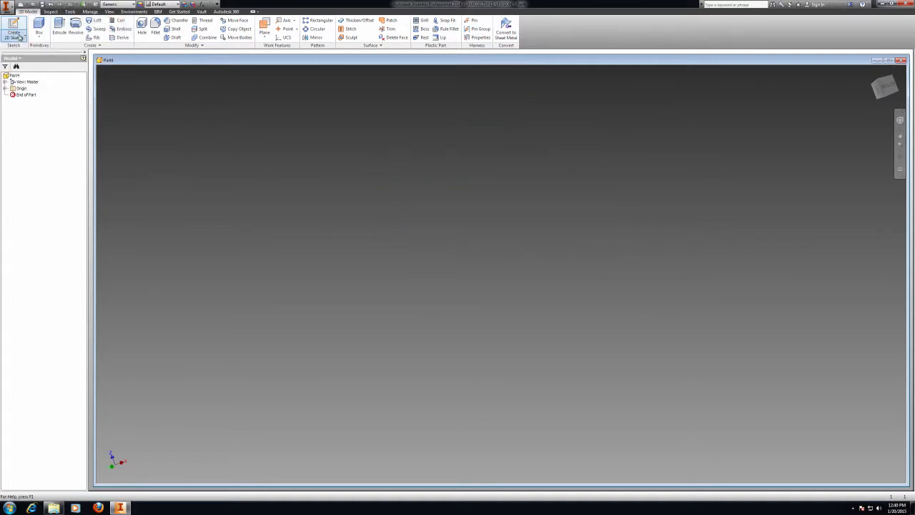
- Create a sketch on the horizontal origin plane and draw a 1 in diameter circle centred on the origin
click(25, 35)
click(33, 50)
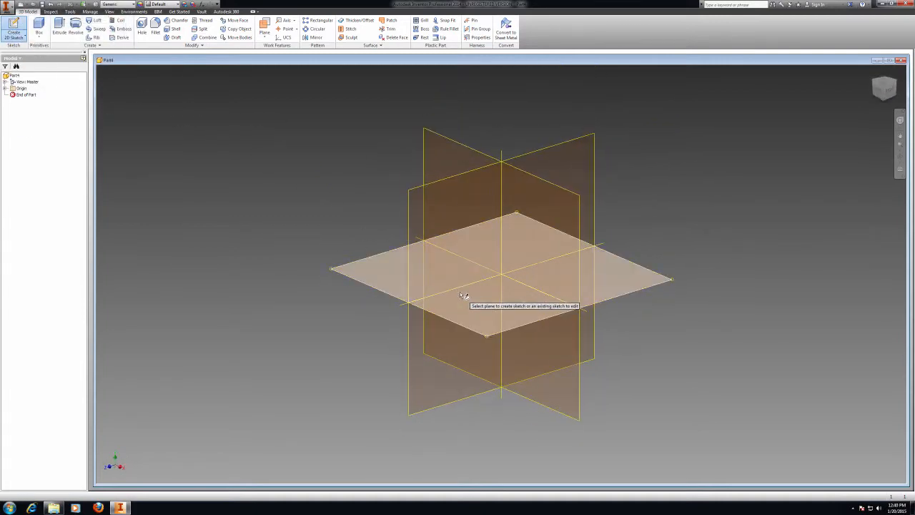
click(466, 300)
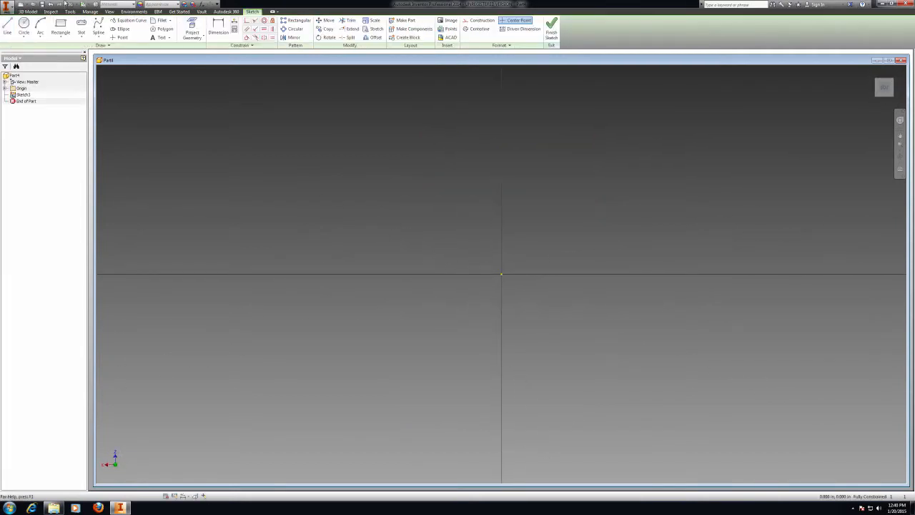
click(24, 26)
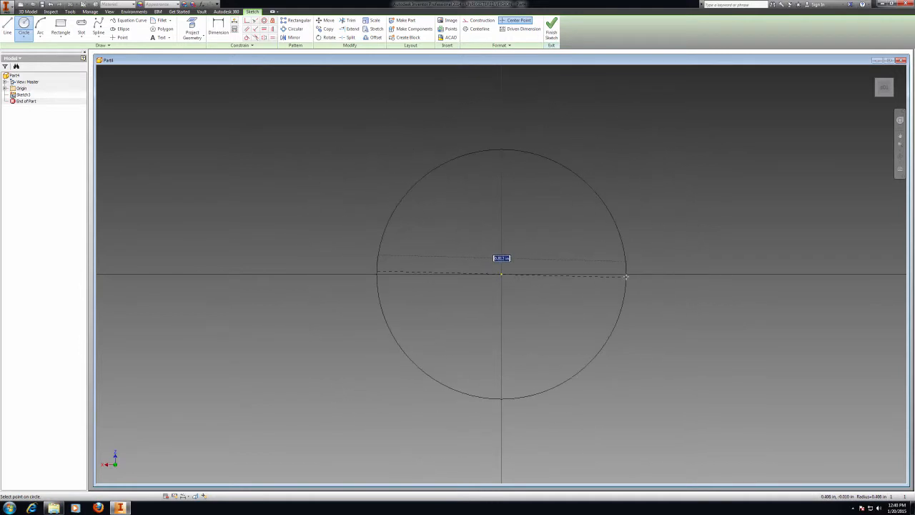
key(Return)
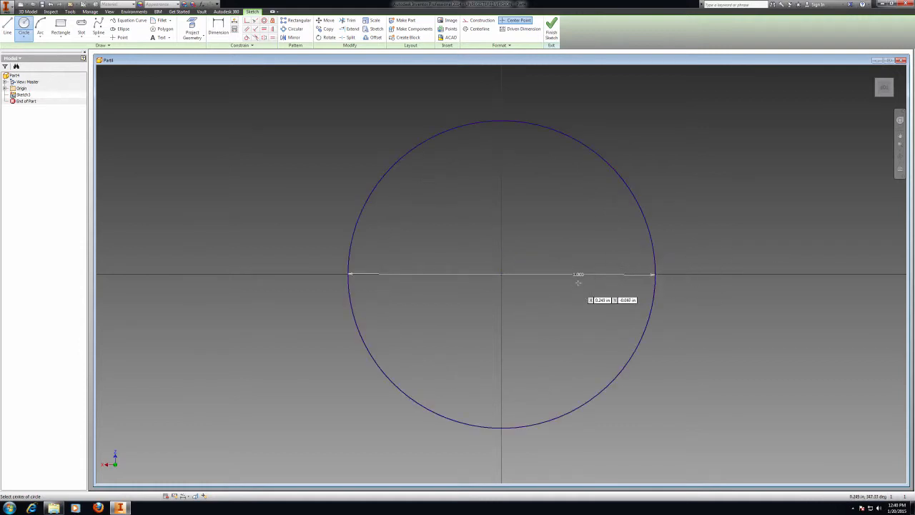
- Draw a concentric circle of 0.8 in diameter inside the first one and finish the sketch
key(F6)
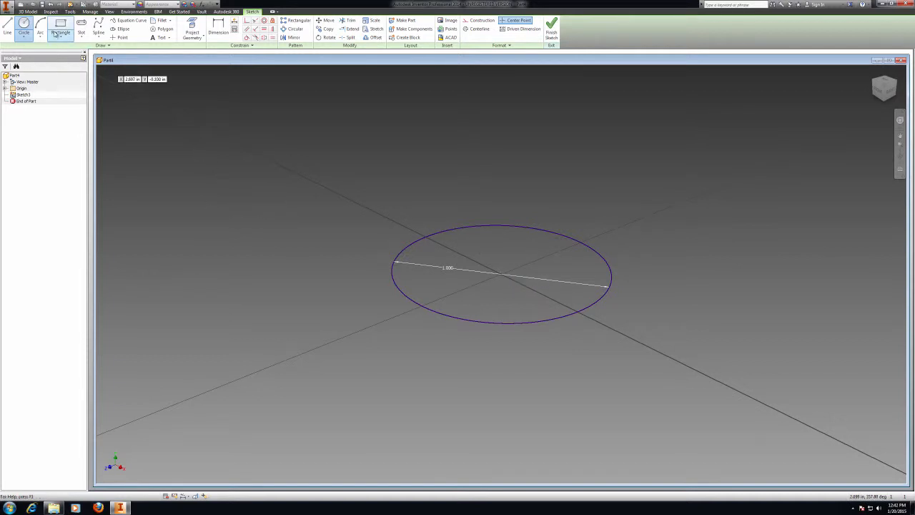
click(22, 33)
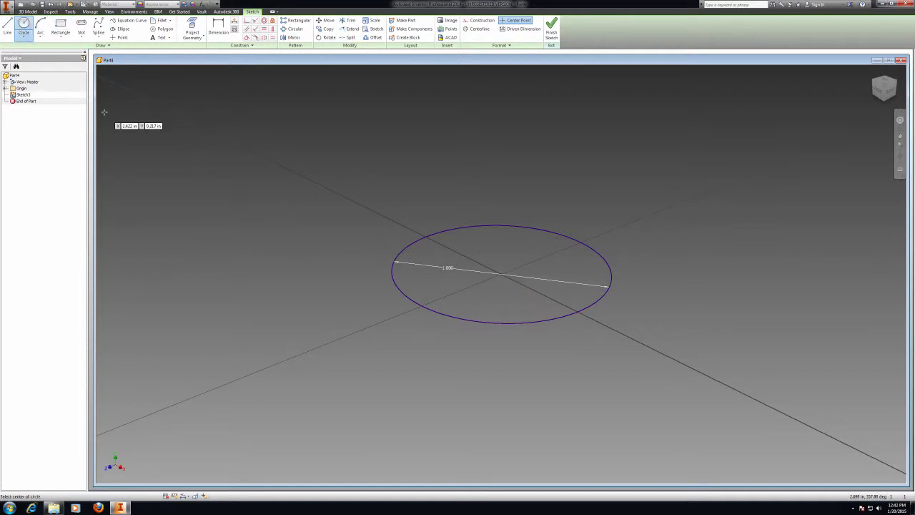
click(501, 273)
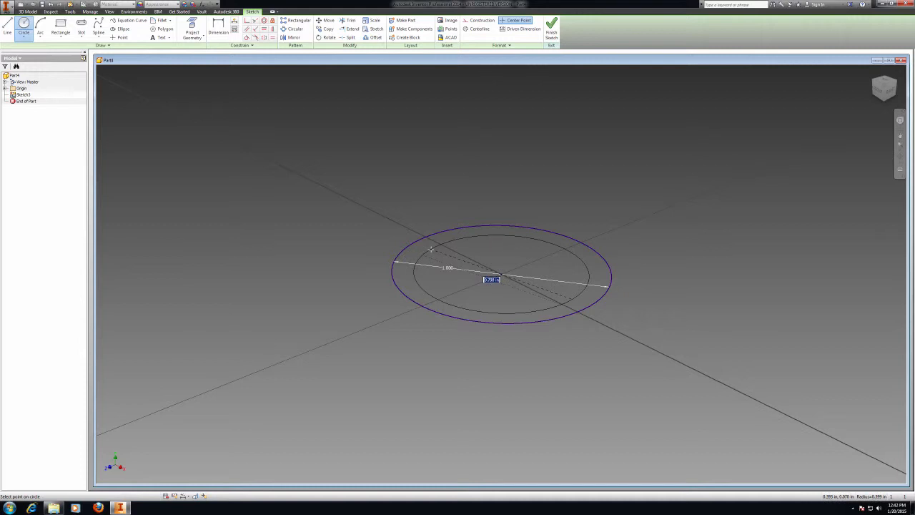
key(Return)
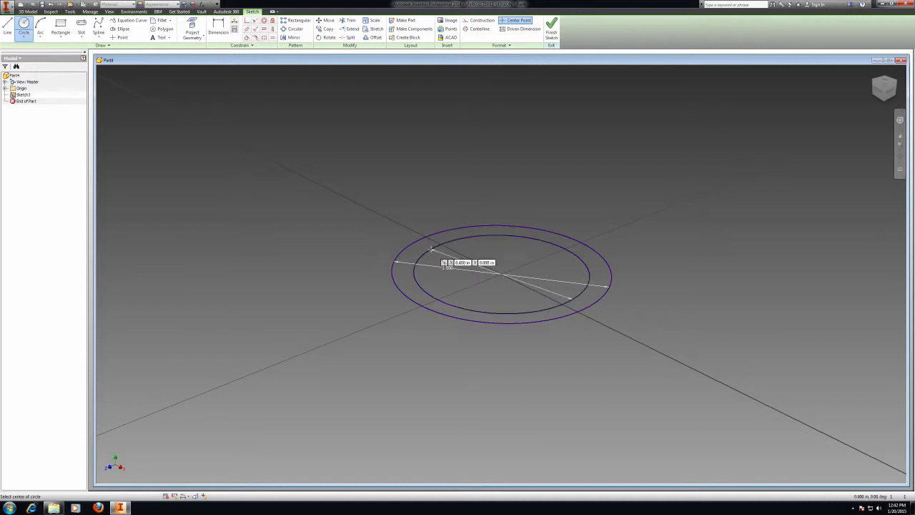
drag(892, 93, 880, 148)
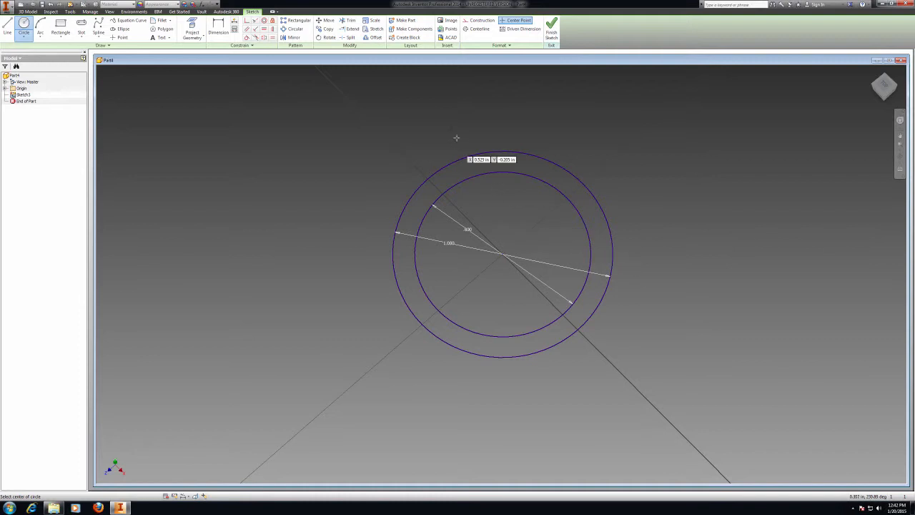
click(552, 29)
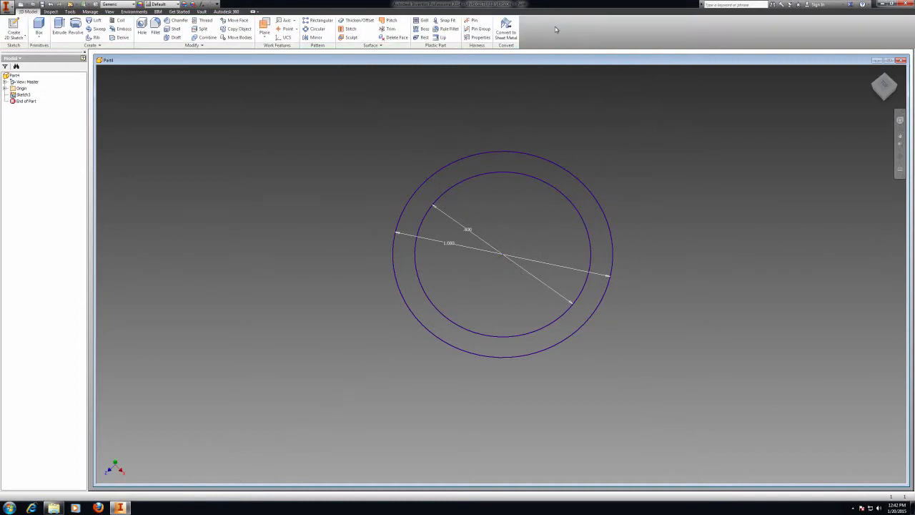
- Extrude the ring between the two circles upward by 2 in to form a hollow tube
click(59, 28)
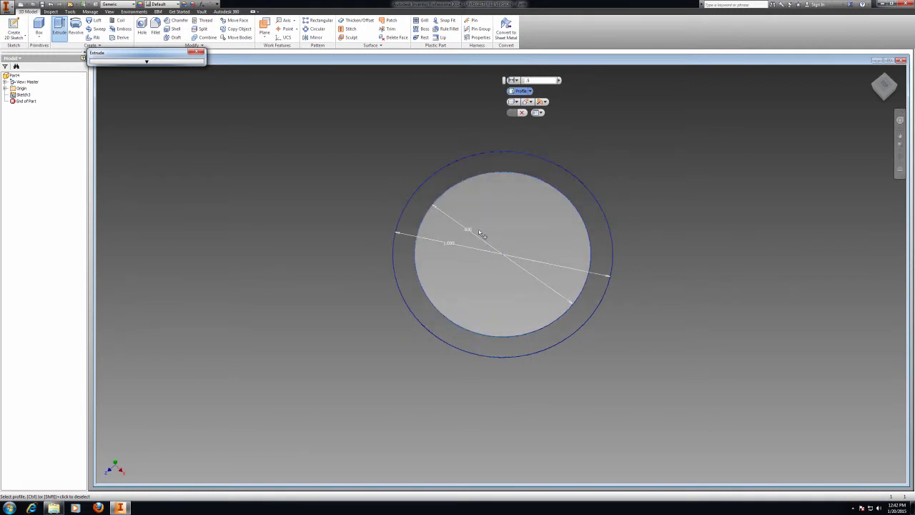
click(424, 206)
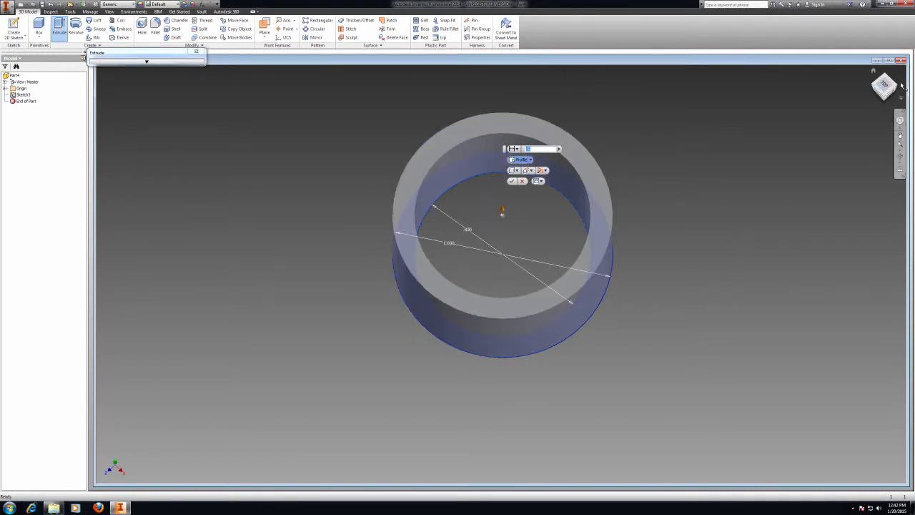
drag(887, 71, 887, 64)
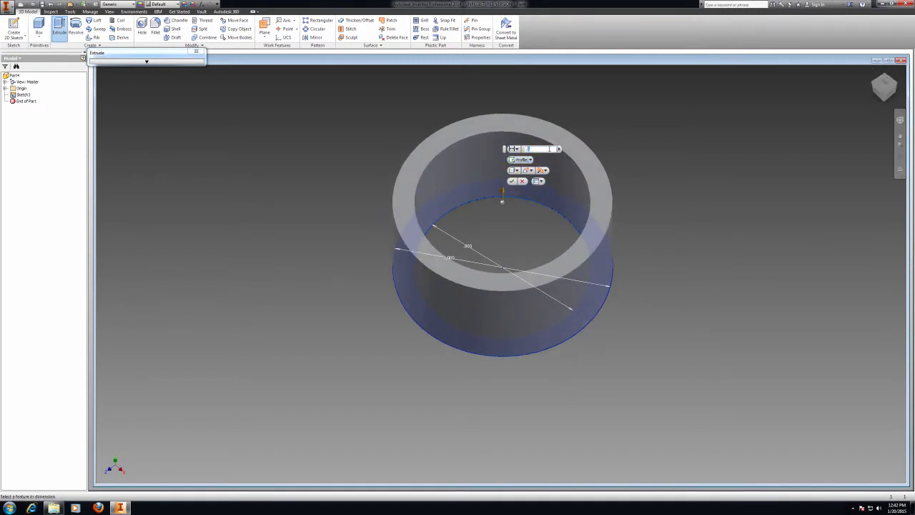
drag(501, 201, 502, 240)
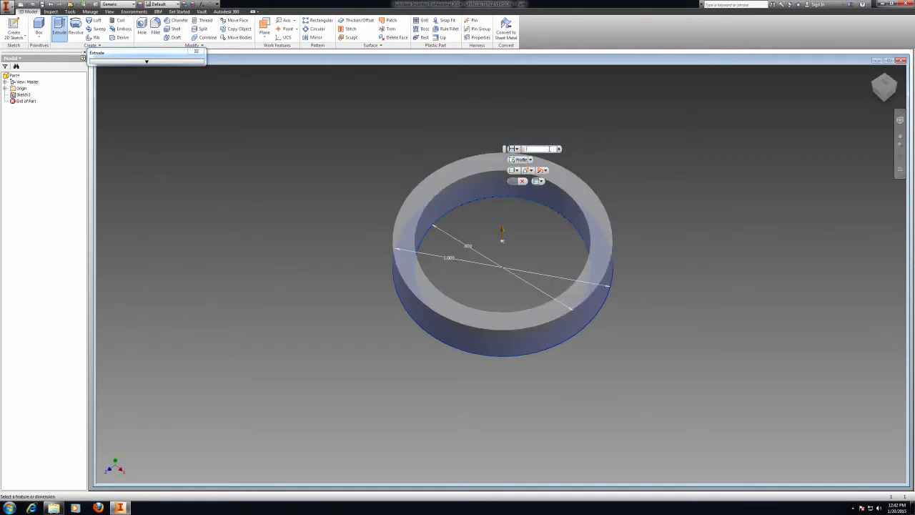
click(899, 136)
drag(451, 210, 416, 305)
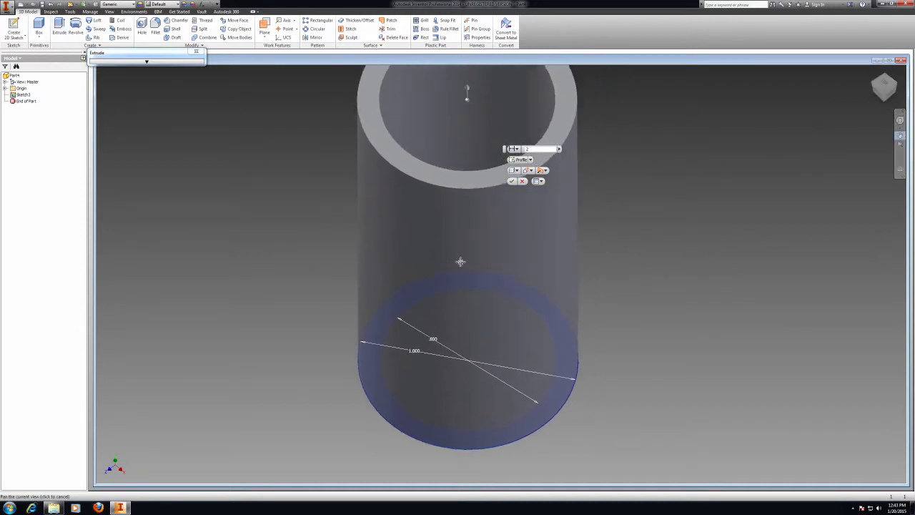
mouse_move(882, 94)
mouse_down()
mouse_move(880, 113)
mouse_move(828, 111)
mouse_move(814, 122)
mouse_move(815, 162)
mouse_up()
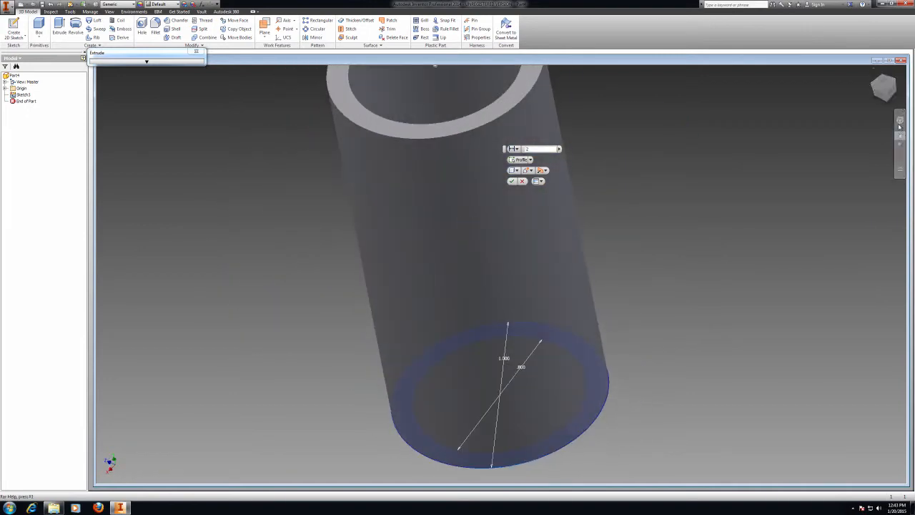
key(Escape)
scroll(660, 162, down, 3)
scroll(660, 162, up, 7)
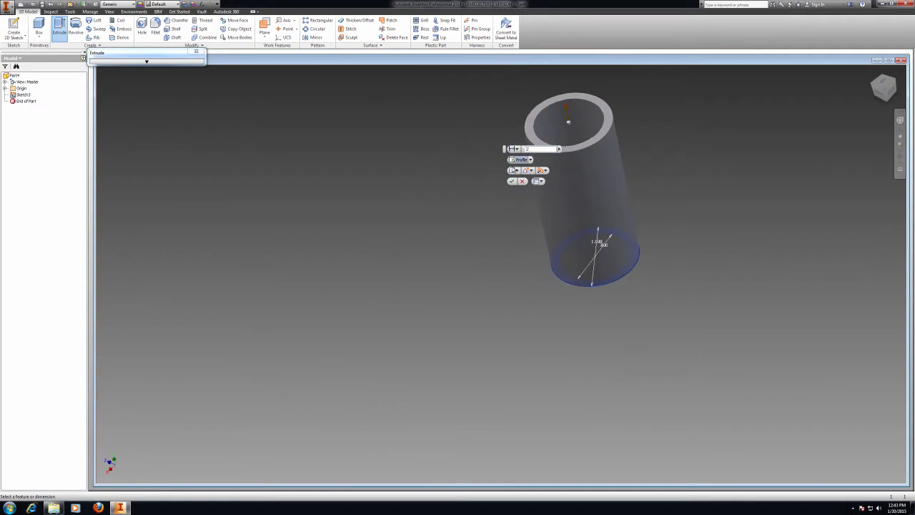
click(511, 181)
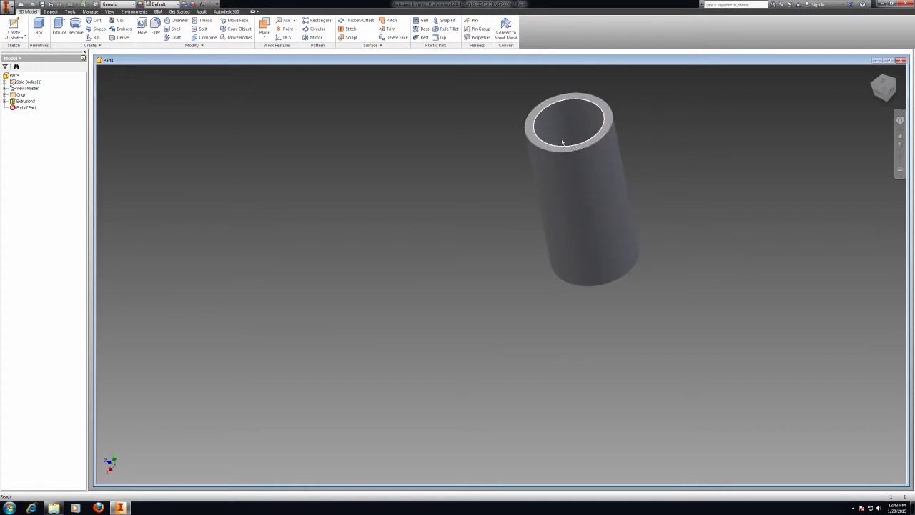
- Start a sketch on the tube's upper ring face and draw a narrow vertical rectangle, 2 in long and 0.2 in wide, across the opening
click(14, 28)
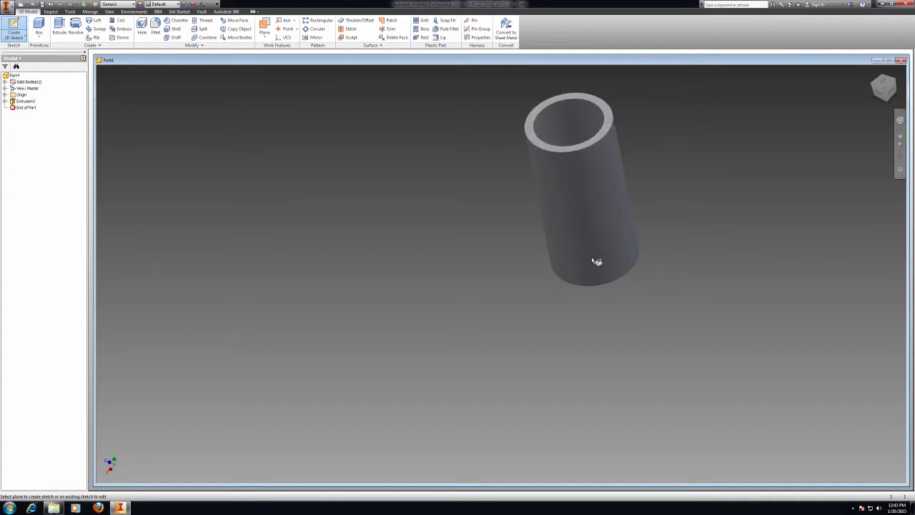
click(536, 133)
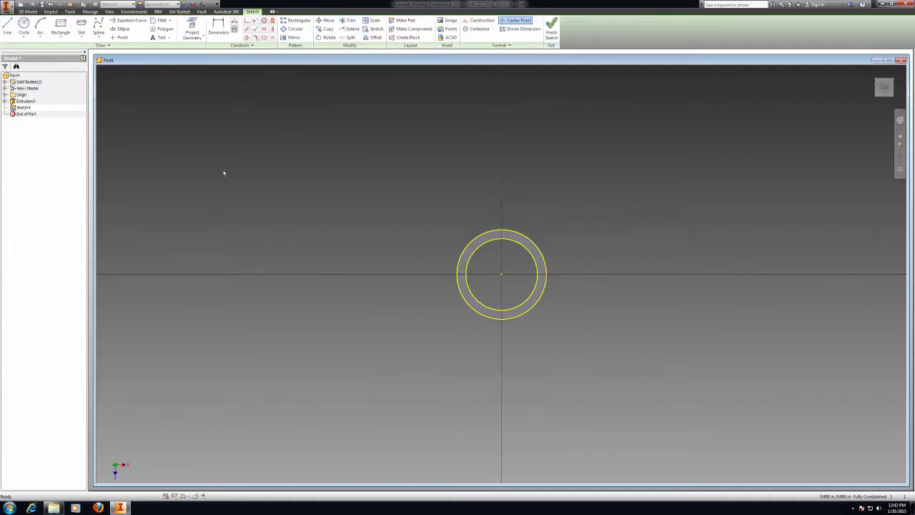
click(3, 25)
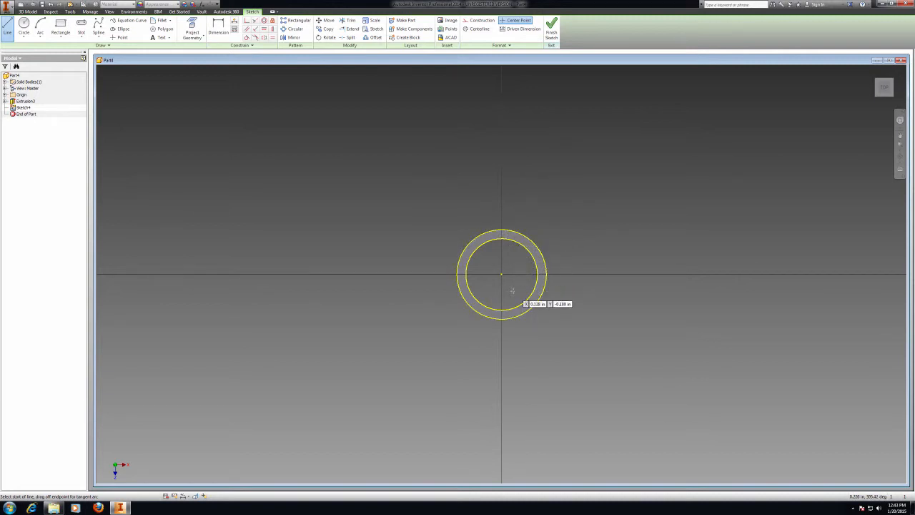
click(510, 349)
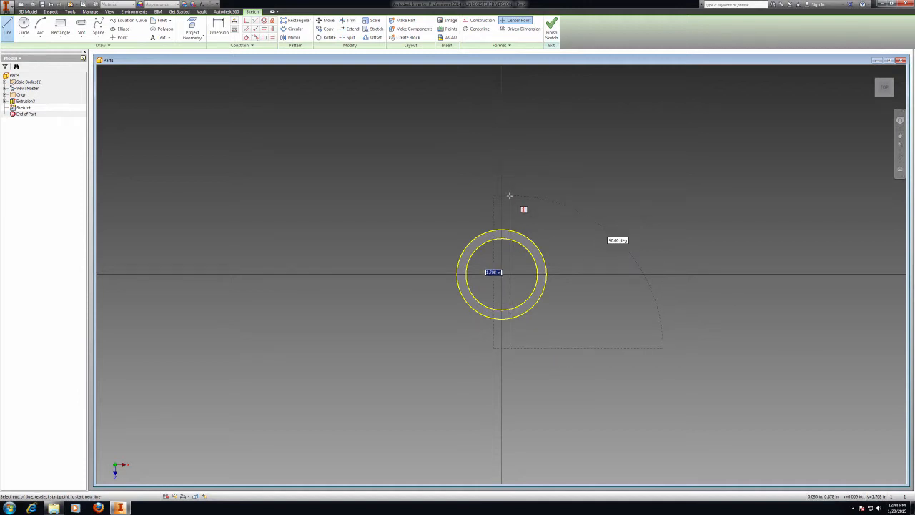
key(Return)
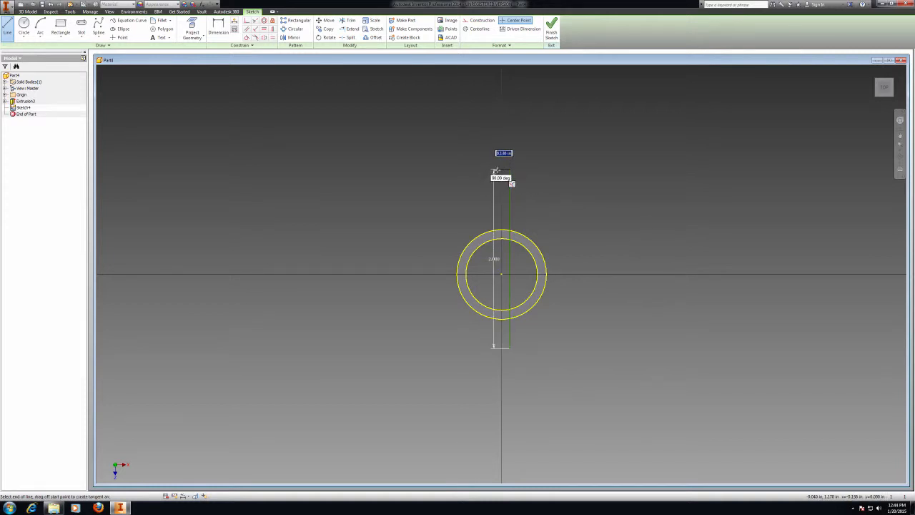
key(Return)
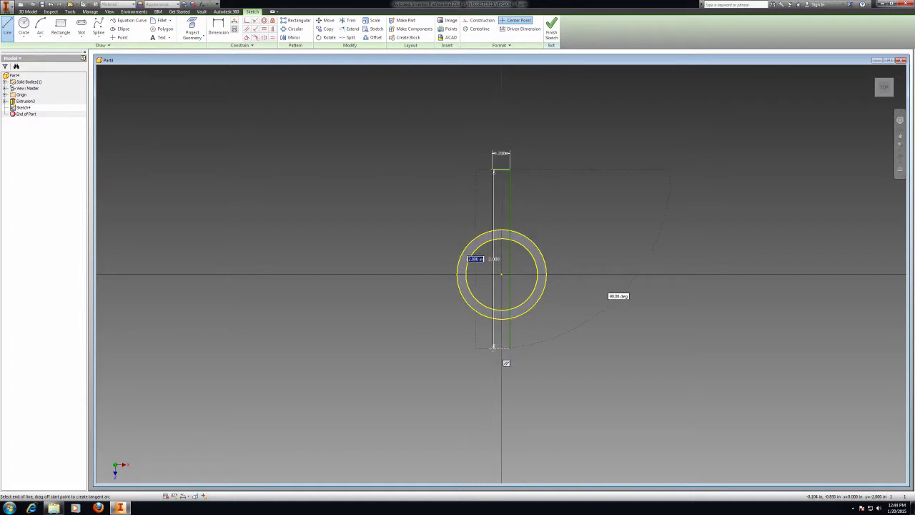
click(493, 348)
click(510, 348)
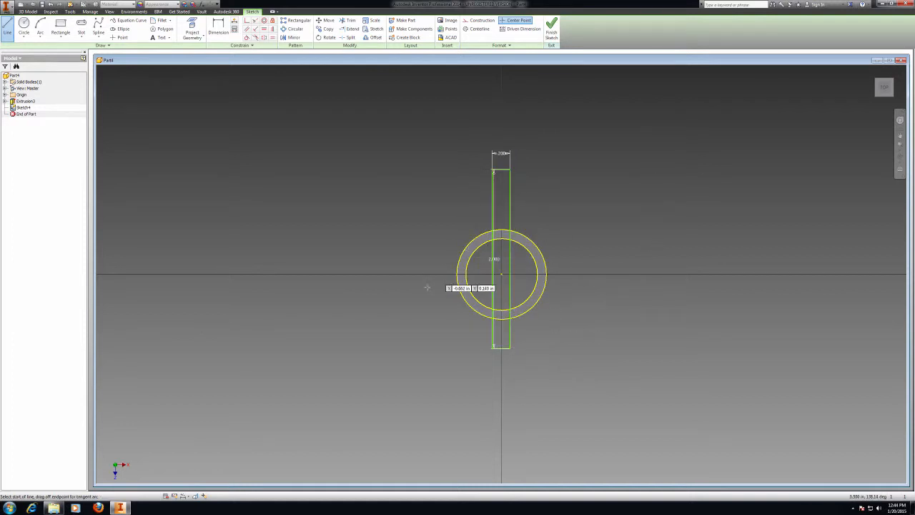
click(392, 274)
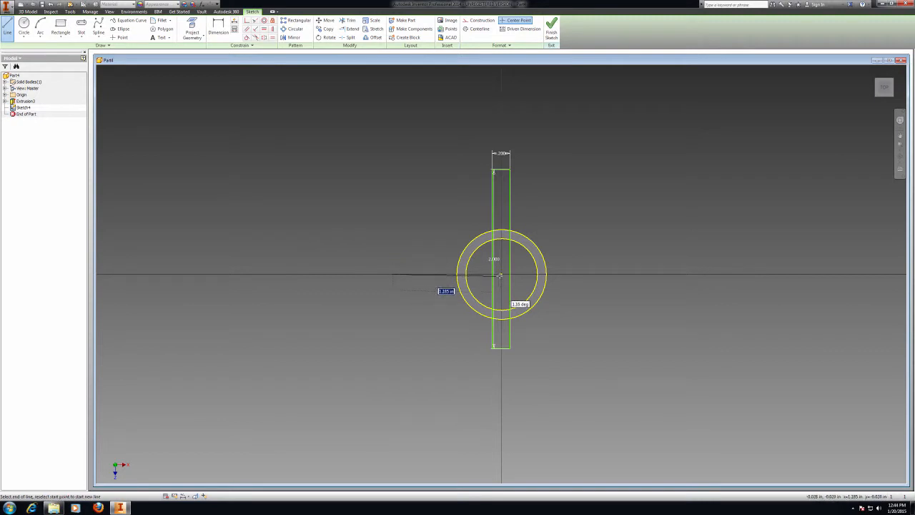
key(Return)
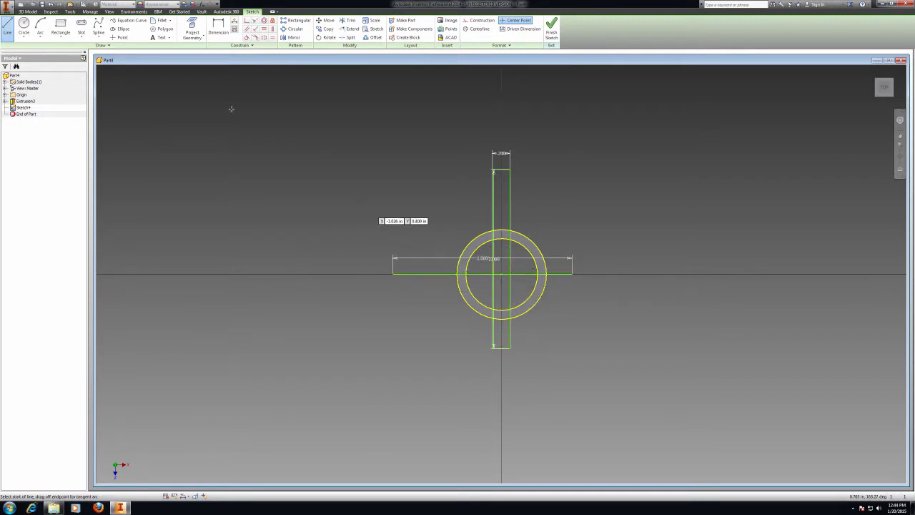
key(Escape)
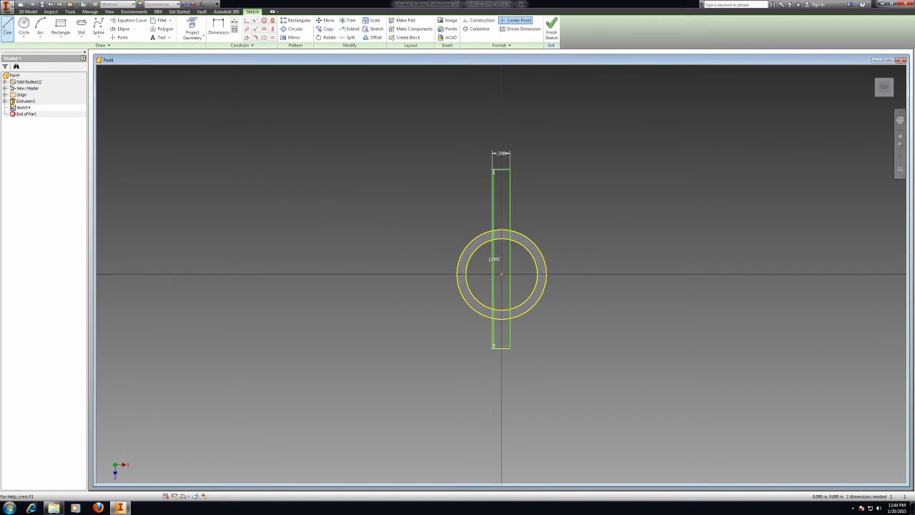
- Draw a 2 in horizontal line through the ring's centre and a 0.2 in line upward from its right end
key(l)
click(416, 274)
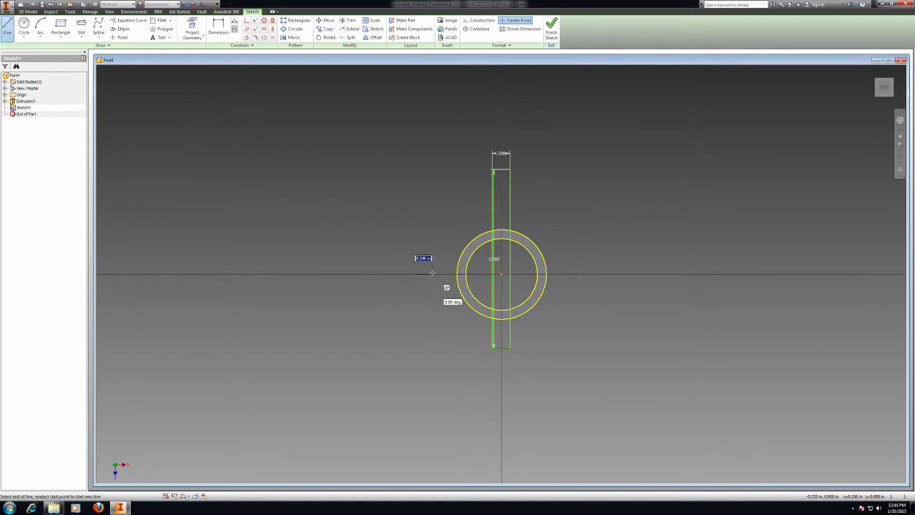
text(2)
key(Return)
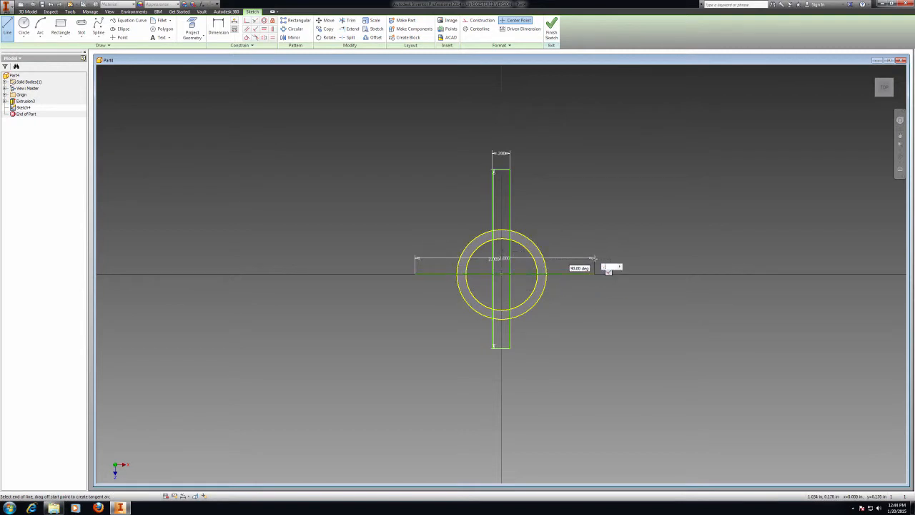
text(.2)
key(Return)
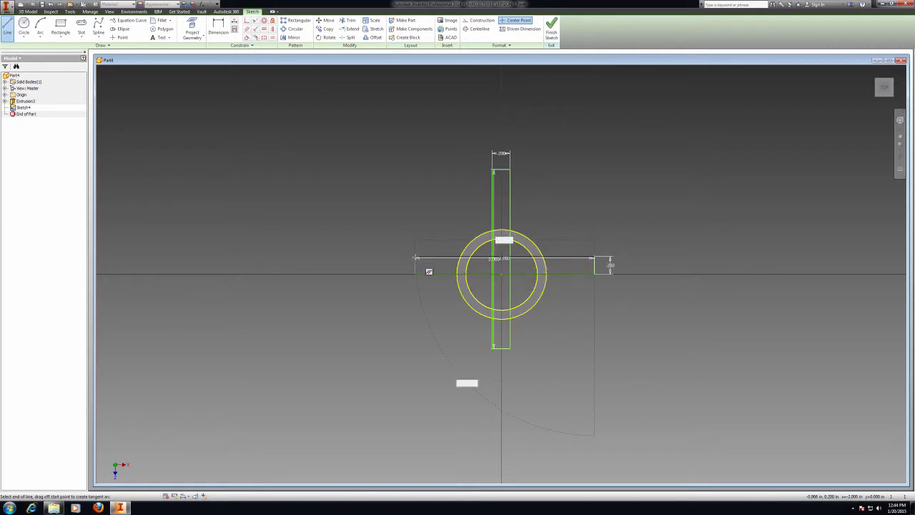
click(416, 258)
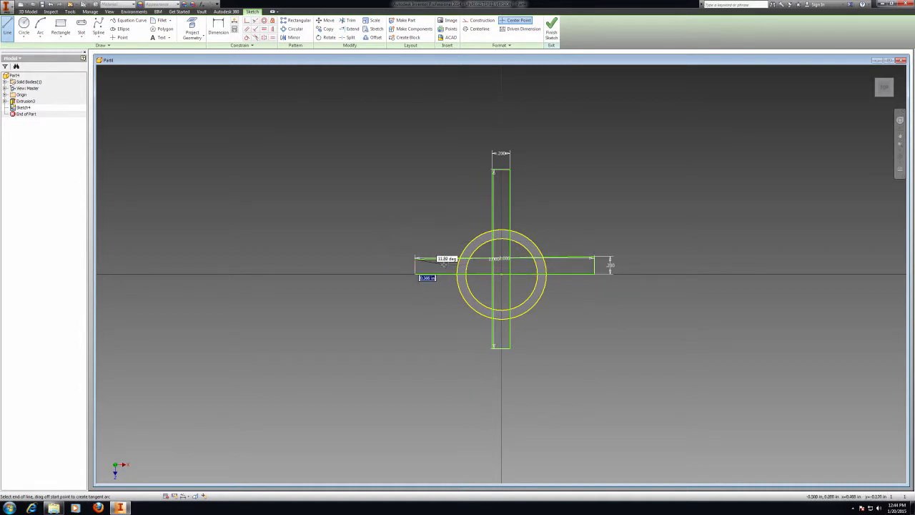
click(415, 273)
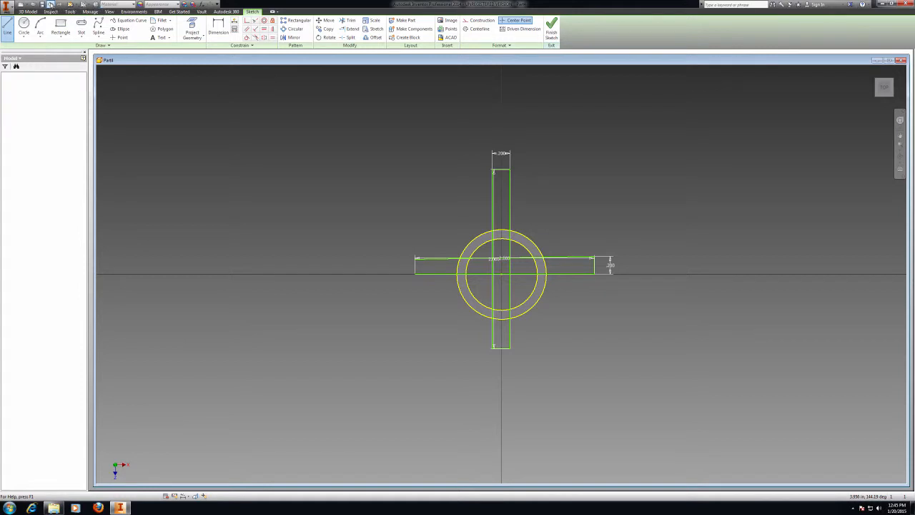
click(24, 23)
- Close the horizontal bar with a level upper edge and a vertical left end, and finish the sketch
click(8, 26)
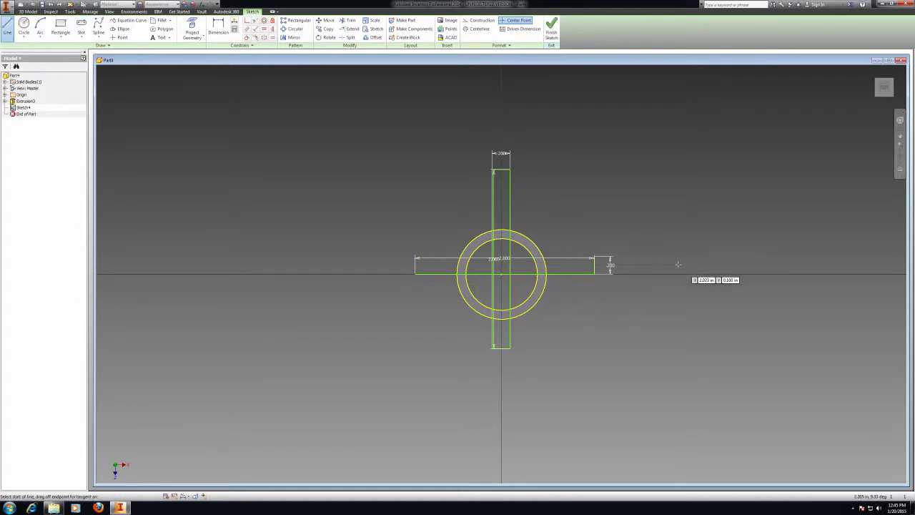
click(593, 258)
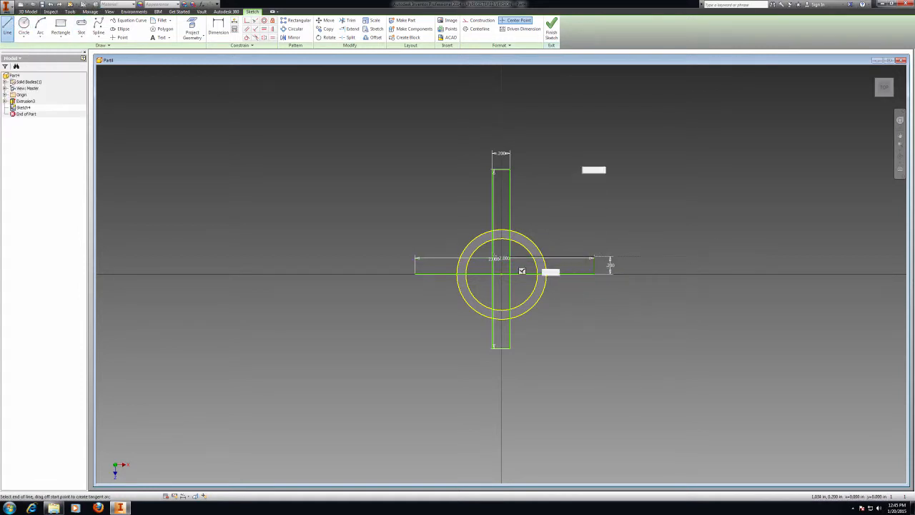
click(415, 259)
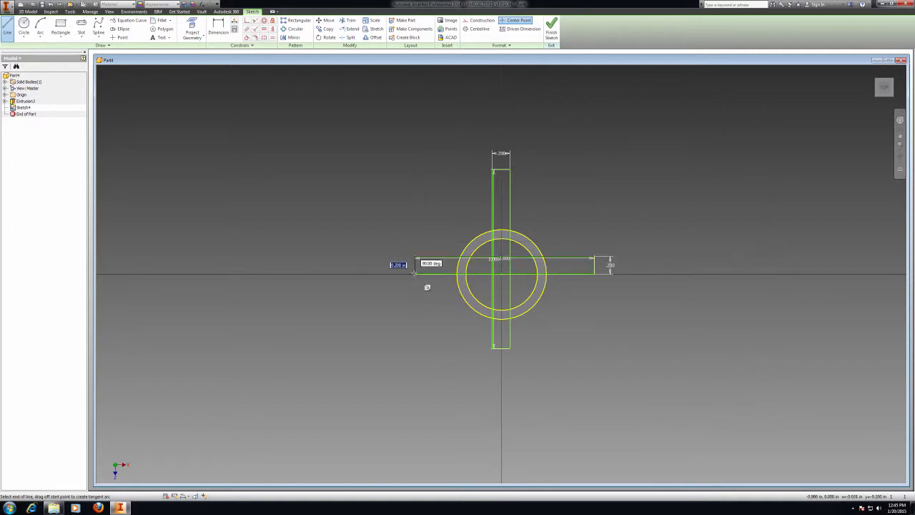
click(415, 273)
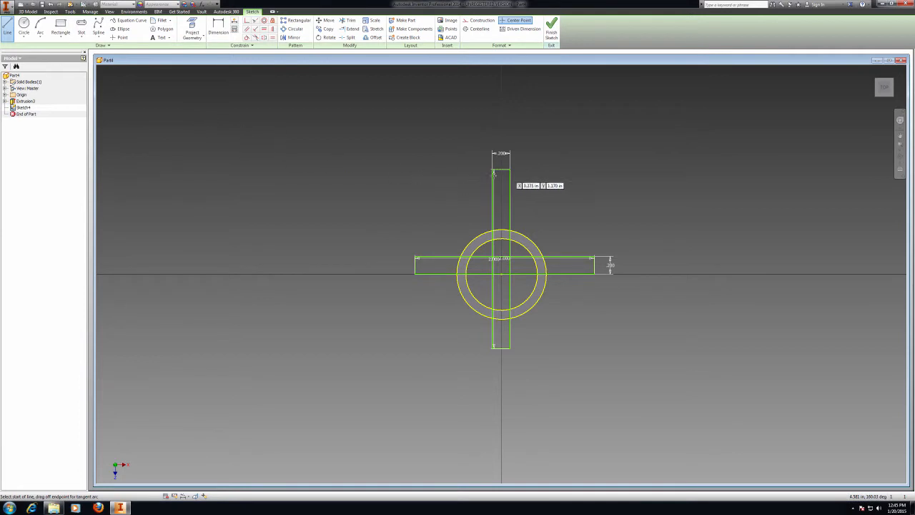
click(551, 34)
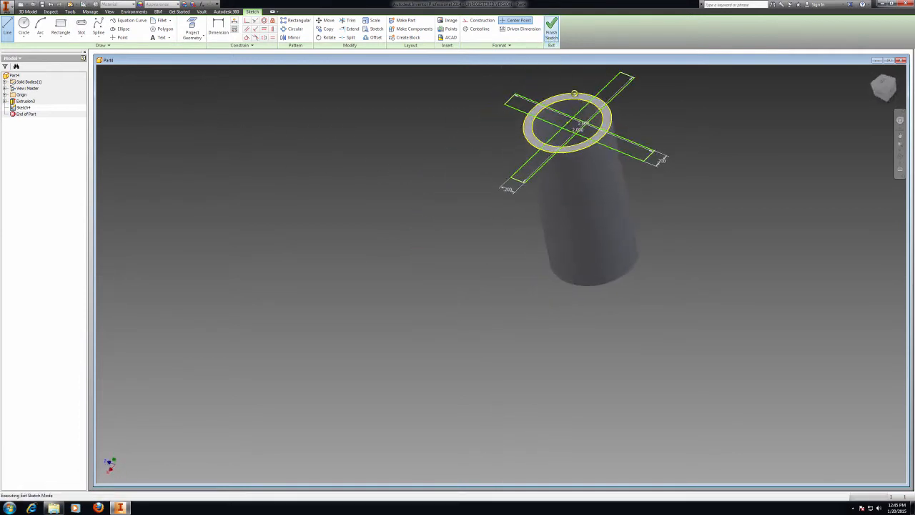
- Extrude all regions of the two crossing bars 0.2 in outward from the tube's ring face
click(19, 33)
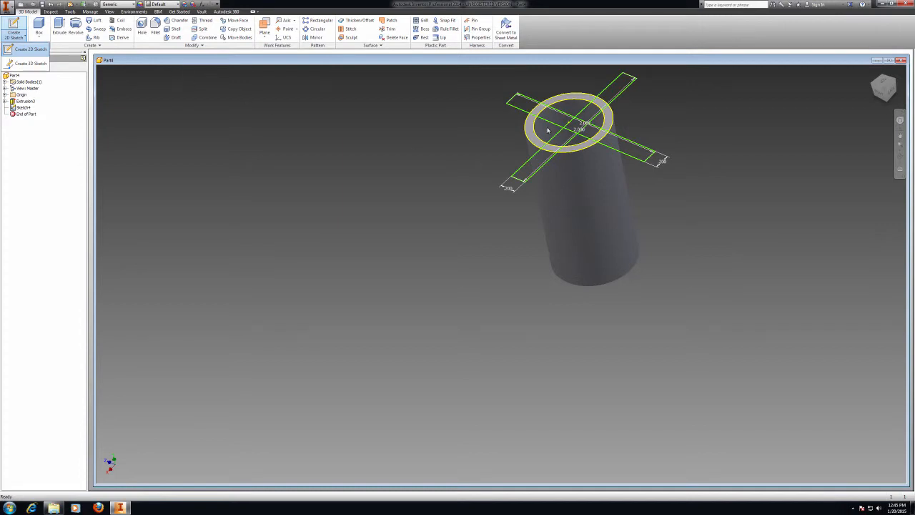
click(59, 29)
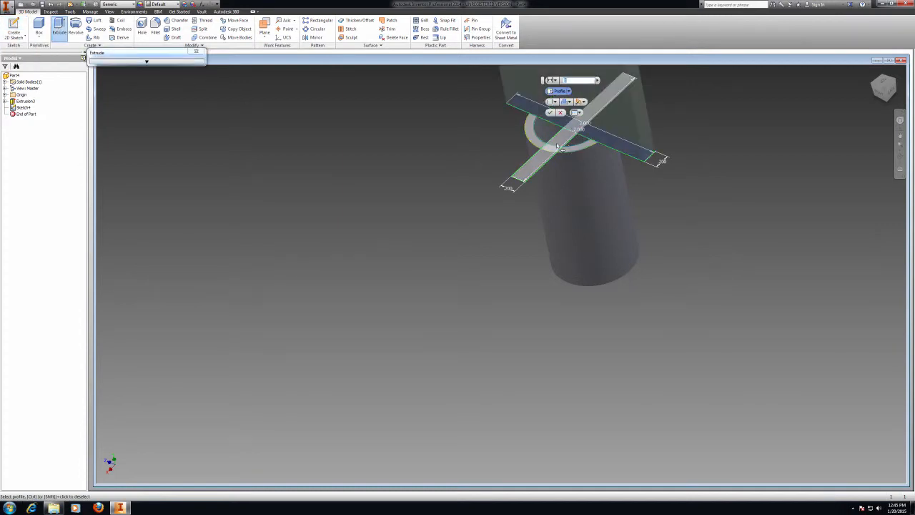
click(560, 148)
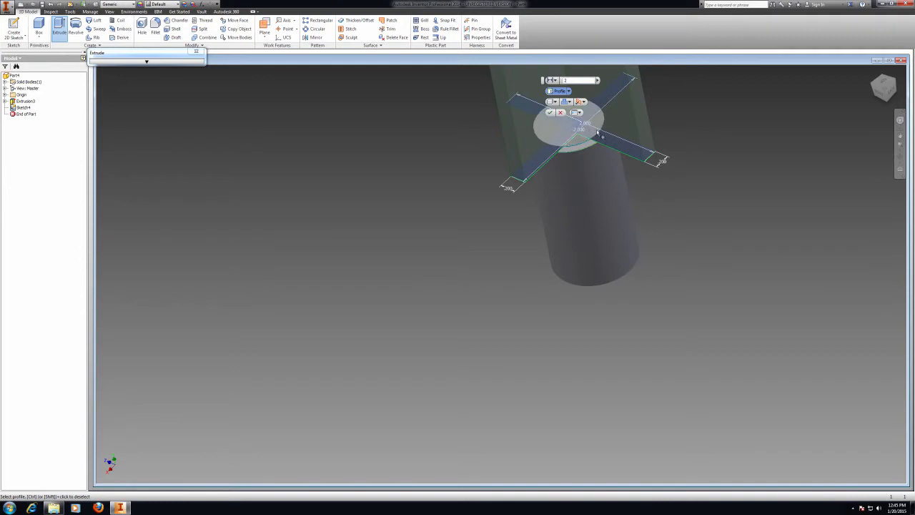
click(900, 141)
drag(545, 188, 508, 317)
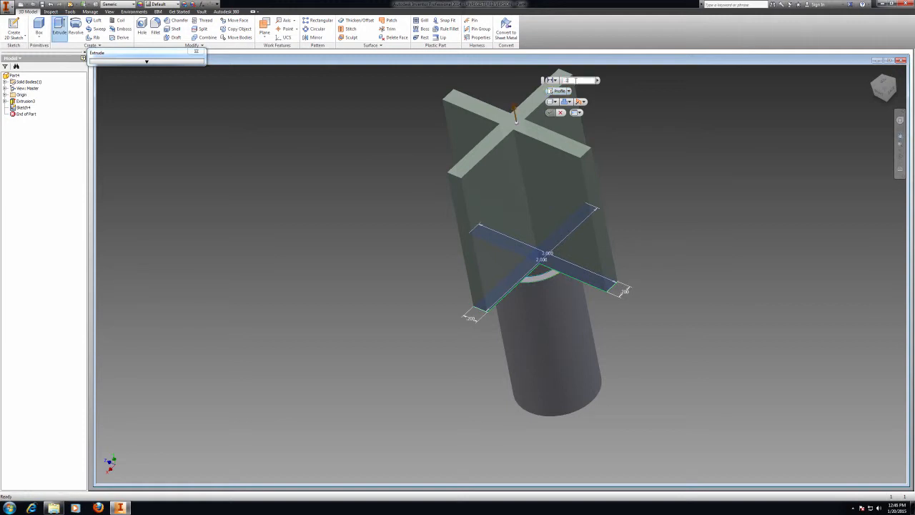
click(549, 112)
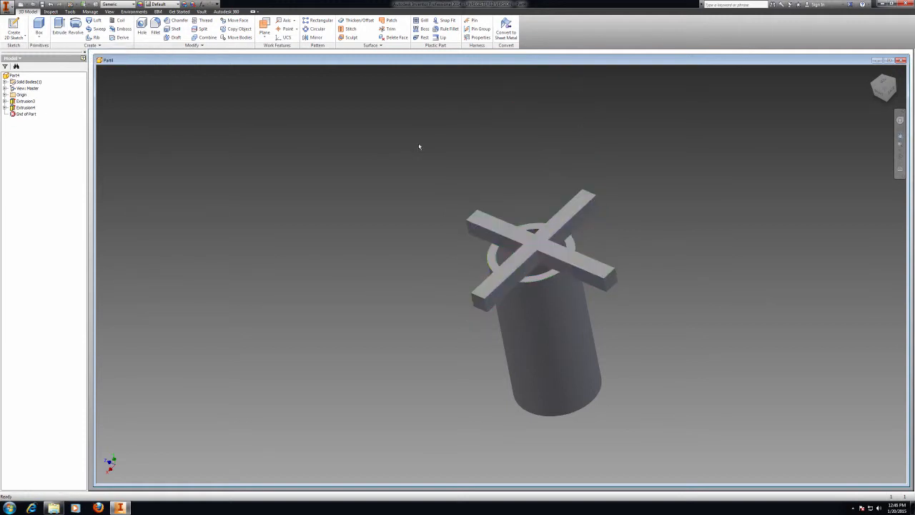
drag(886, 85, 660, 121)
mouse_move(883, 87)
mouse_down()
mouse_move(765, 99)
mouse_move(744, 82)
mouse_move(707, 118)
mouse_move(693, 78)
mouse_up()
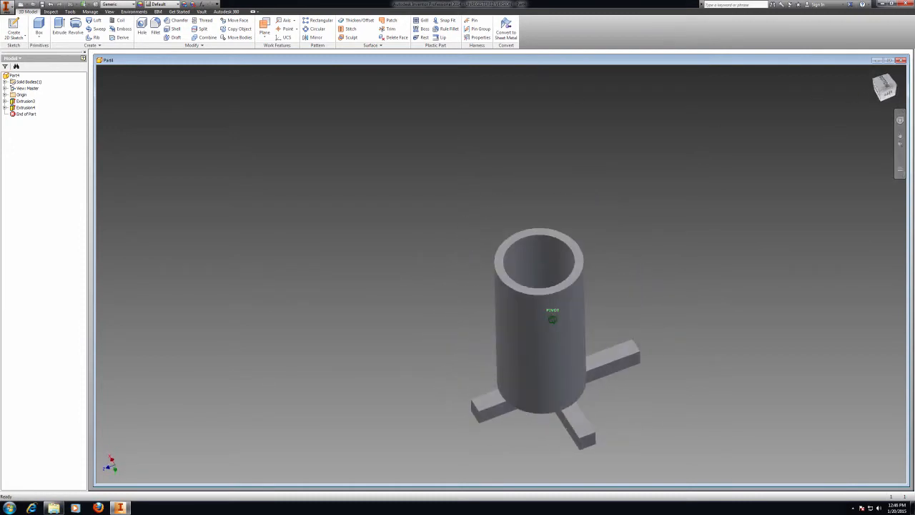
drag(533, 307, 521, 79)
mouse_move(880, 87)
mouse_down()
mouse_move(883, 236)
mouse_move(887, 82)
mouse_move(878, 69)
mouse_move(877, 6)
mouse_move(879, 85)
mouse_up()
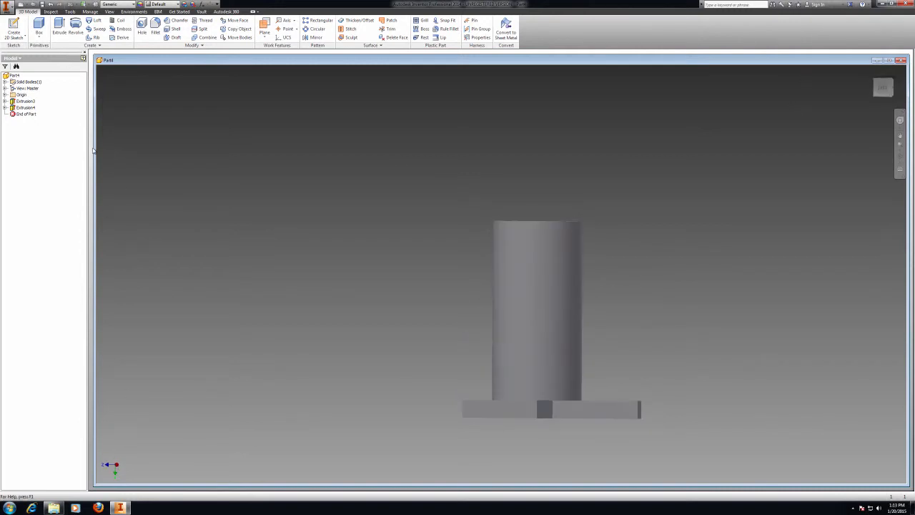
- Delete the tube and crossing-bar extrusions together with their consumed sketches
click(25, 107)
shift+click(27, 101)
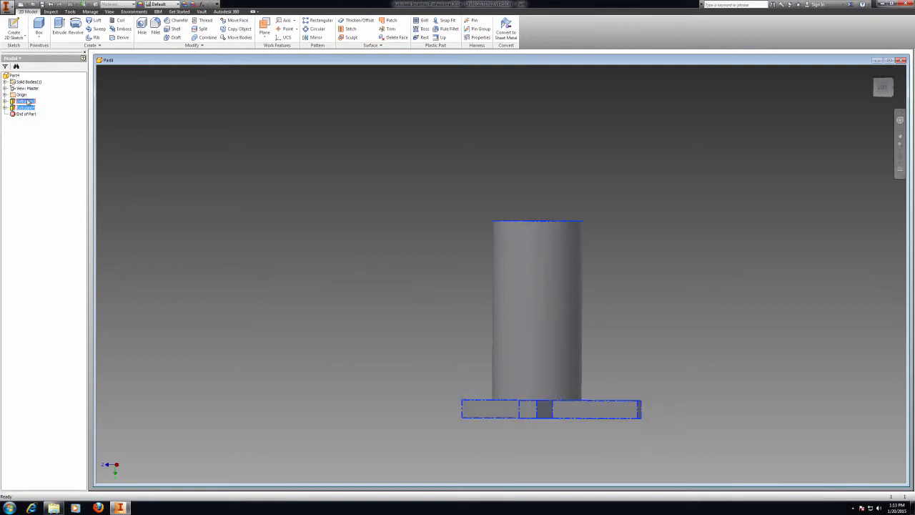
key(Delete)
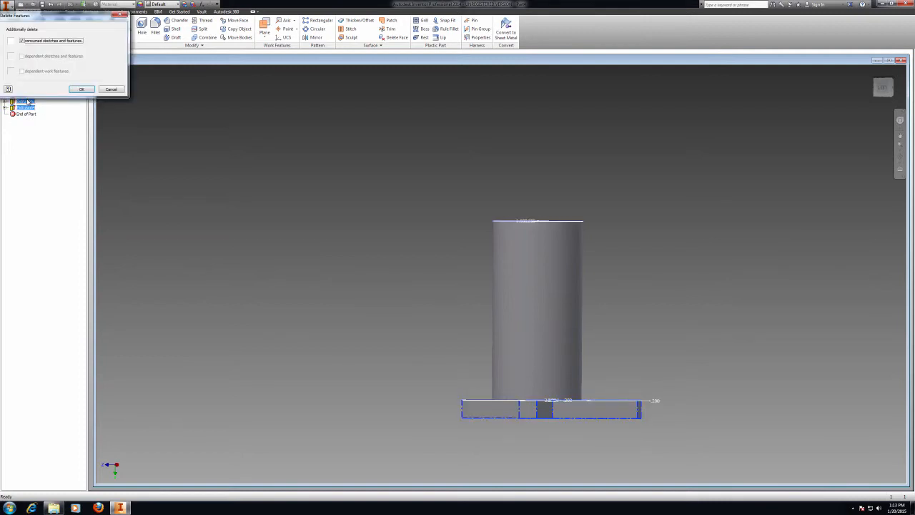
click(81, 89)
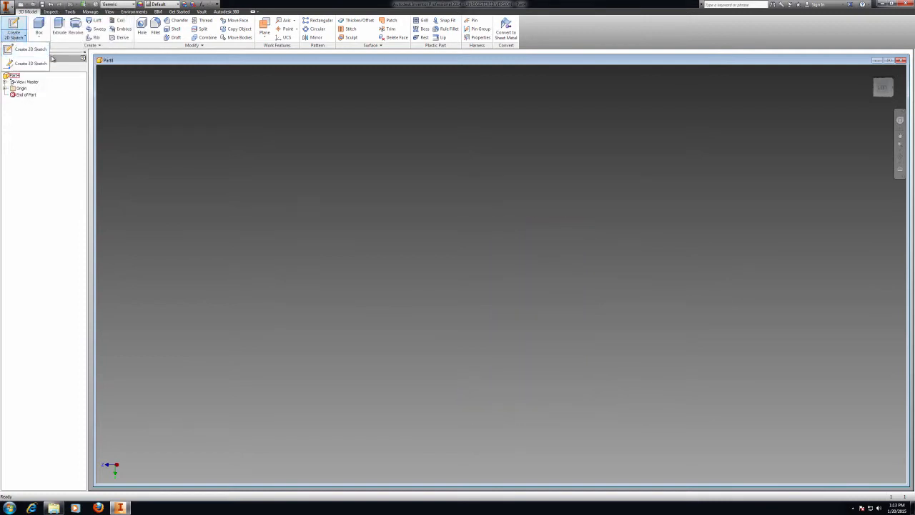
- Start a new 2D sketch on the XZ origin plane
click(14, 27)
click(501, 282)
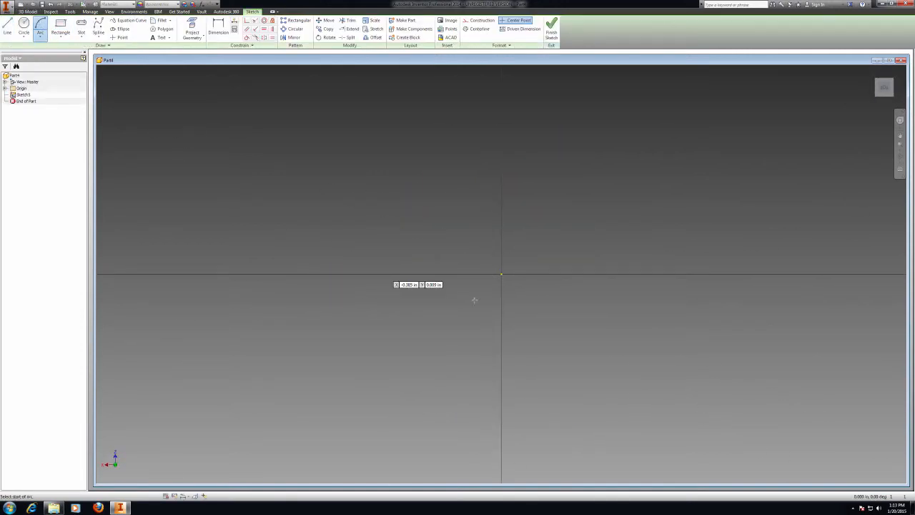
click(502, 274)
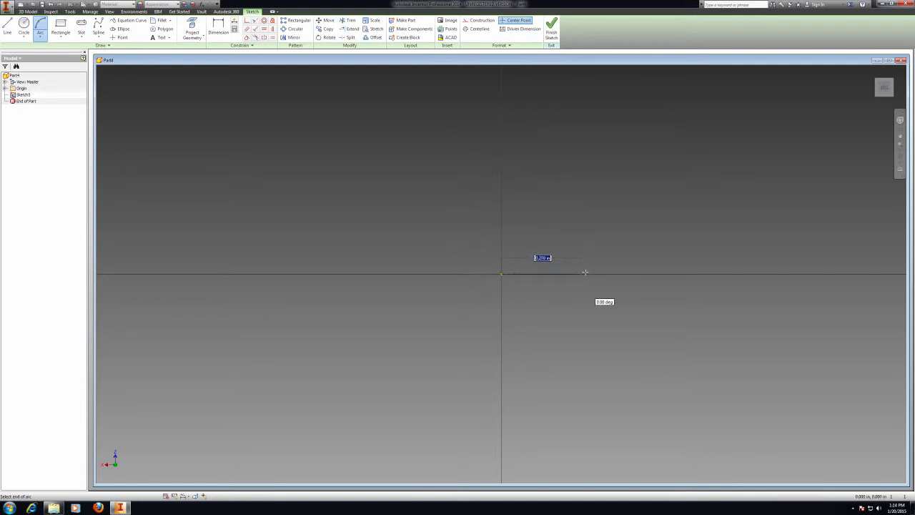
click(628, 273)
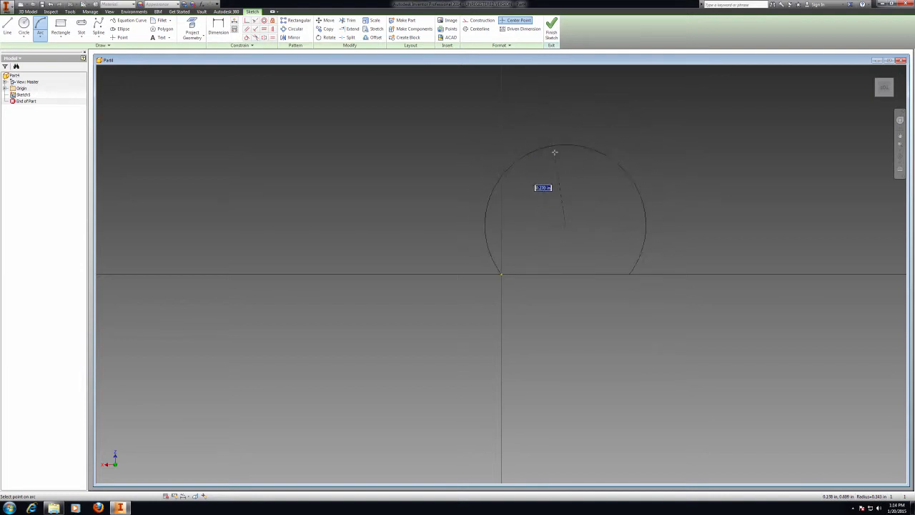
key(Escape)
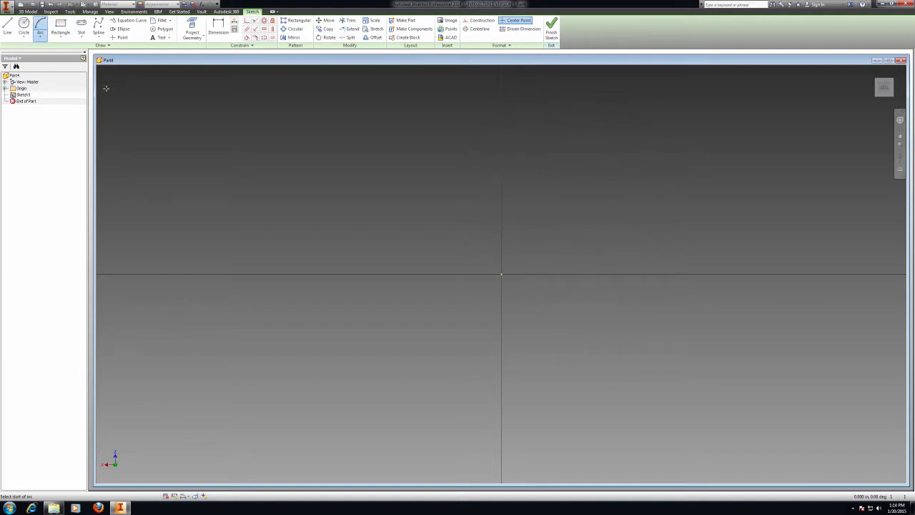
- Draw a shallow upward-bulging three-point arc with its endpoints 1 in apart on the horizontal axis
click(411, 273)
key(Return)
click(564, 201)
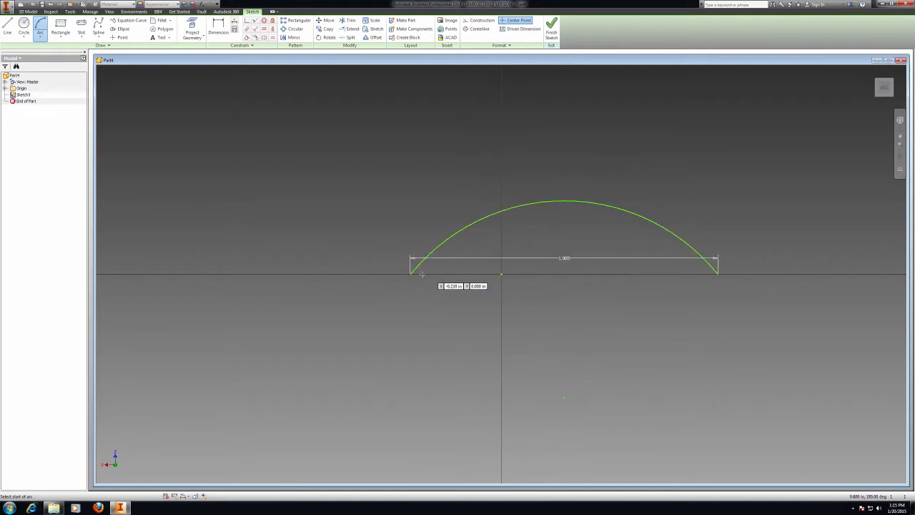
- Draw a 0.2 in line outward from the arc's left end and a 0.5 in vertical line up from it
click(7, 27)
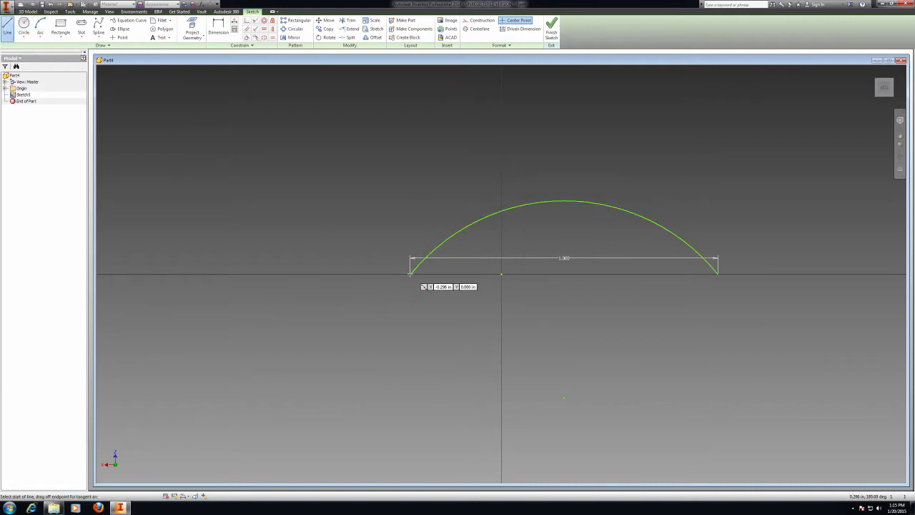
click(410, 272)
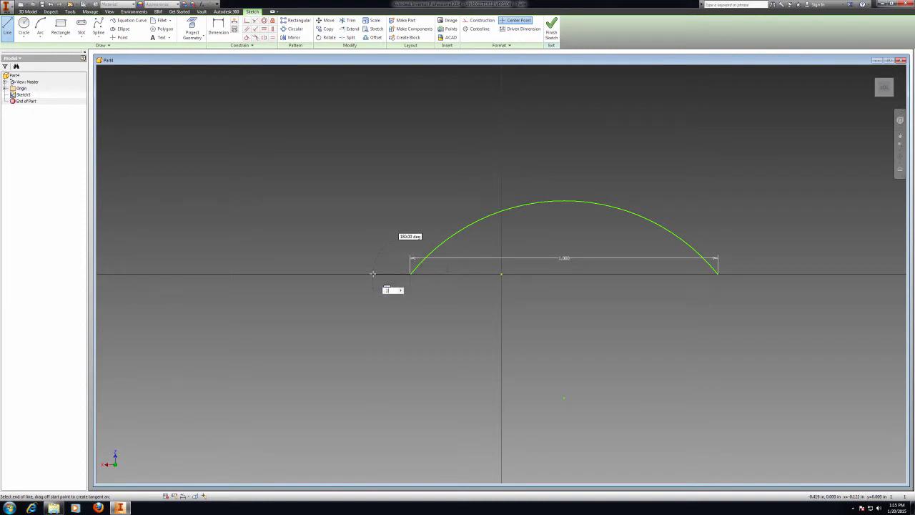
click(348, 274)
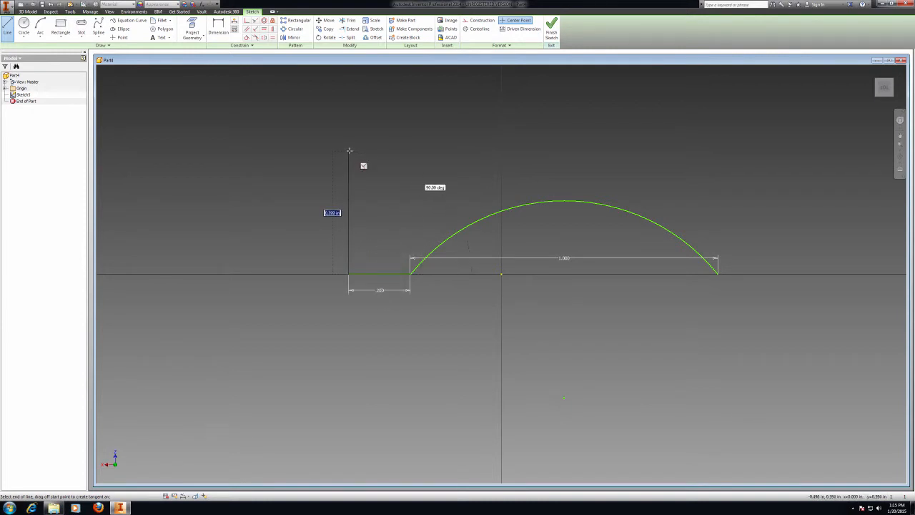
key(Return)
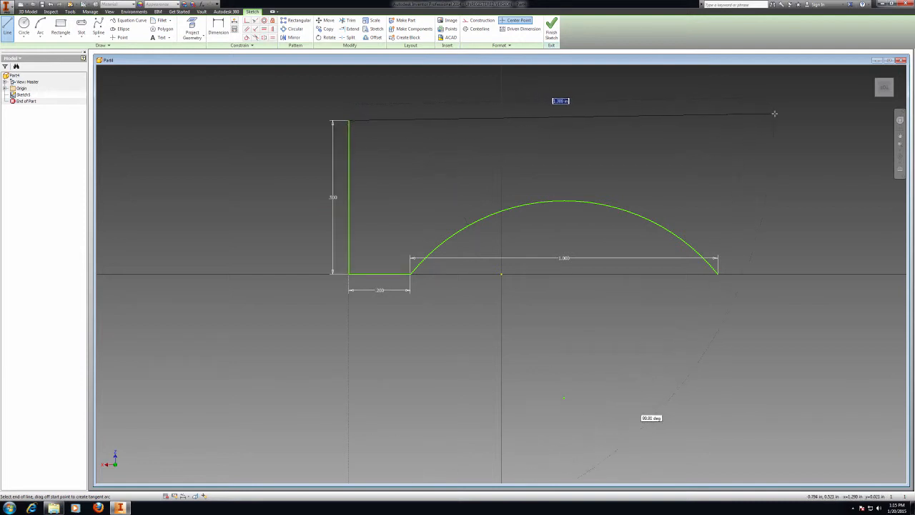
key(Escape)
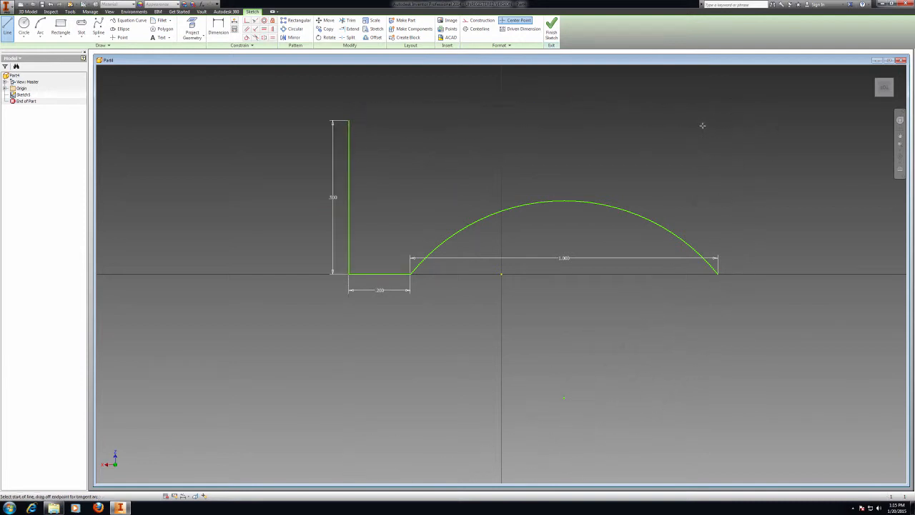
- Close the profile with a 0.2 in line outward from the arc's right end, a 0.5 in vertical line and a horizontal line across the top
click(717, 273)
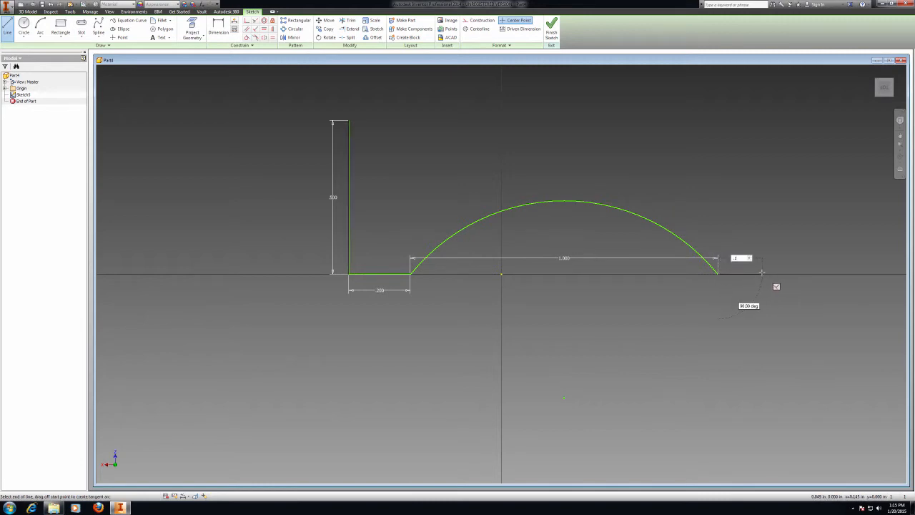
click(780, 273)
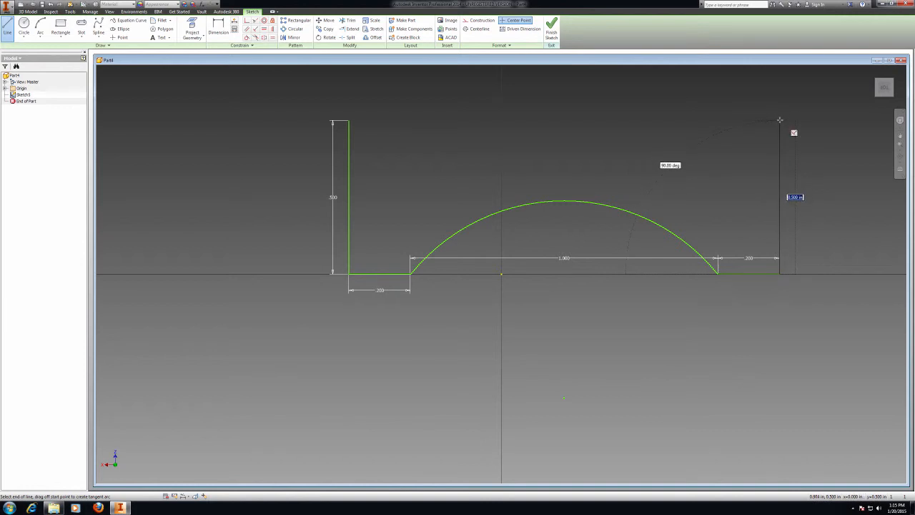
click(780, 120)
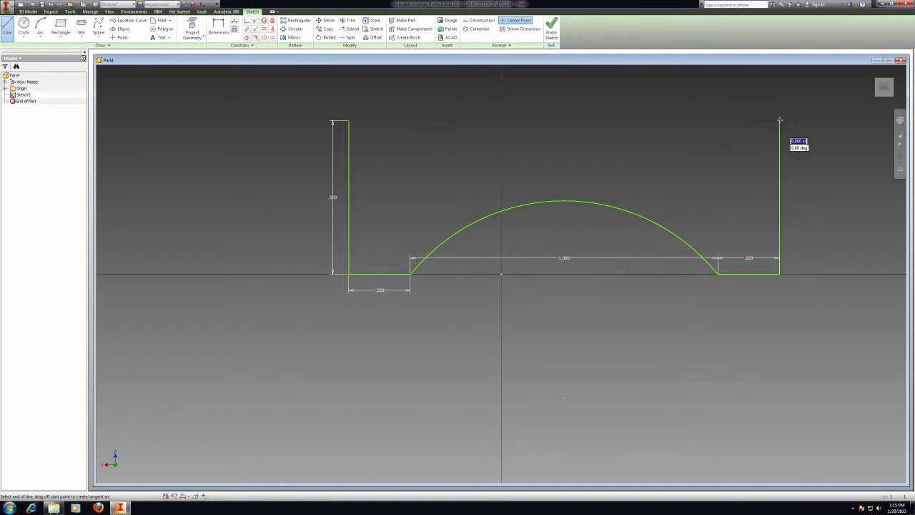
click(349, 121)
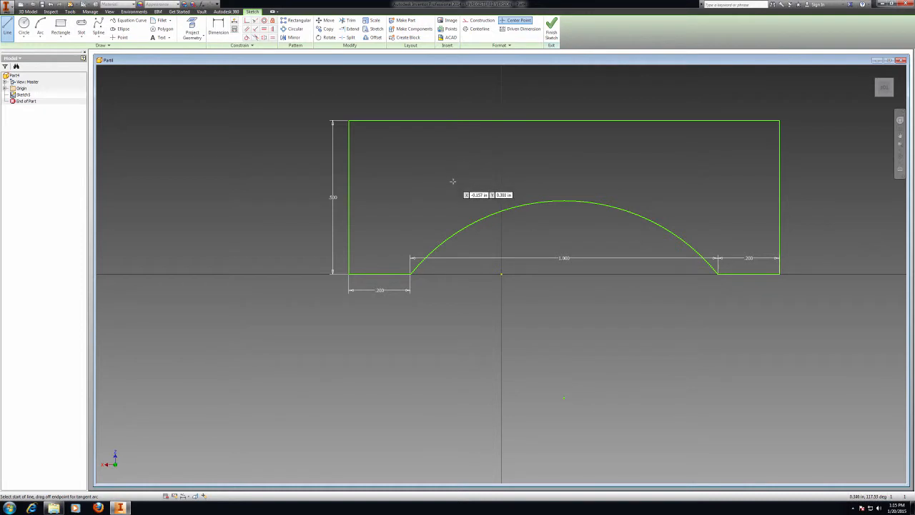
- Finish the sketch and extrude the arched profile into a solid block
click(551, 29)
click(62, 25)
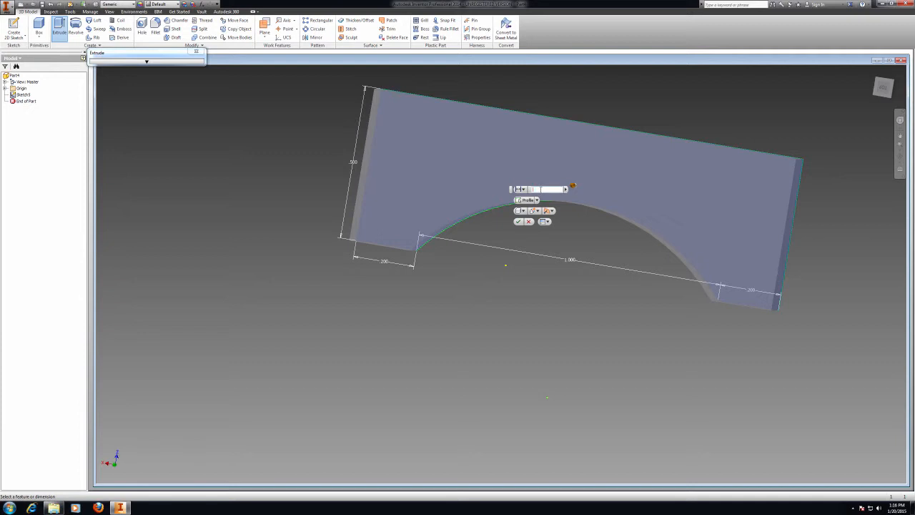
key(Return)
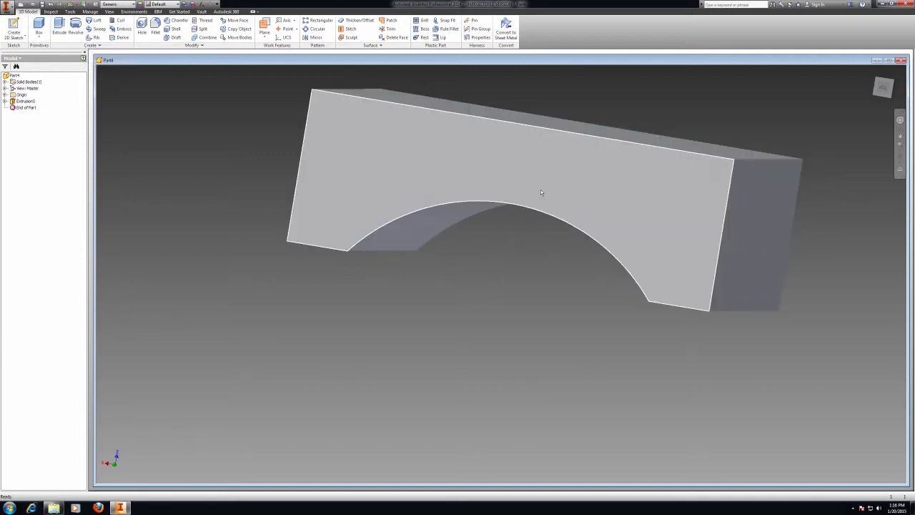
- Start a new 2D sketch on the block's arched front face
mouse_move(884, 88)
mouse_down()
mouse_move(838, 109)
mouse_move(877, 112)
mouse_move(892, 85)
mouse_move(892, 171)
mouse_up()
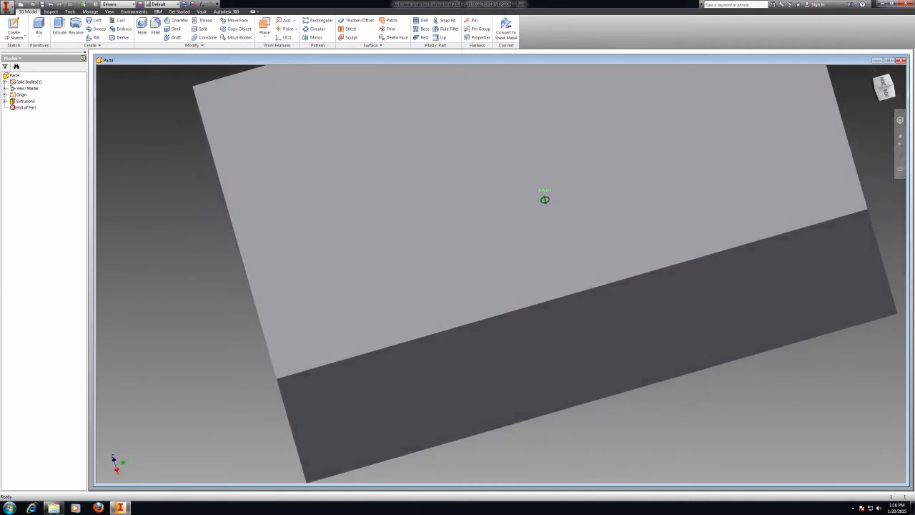
click(25, 36)
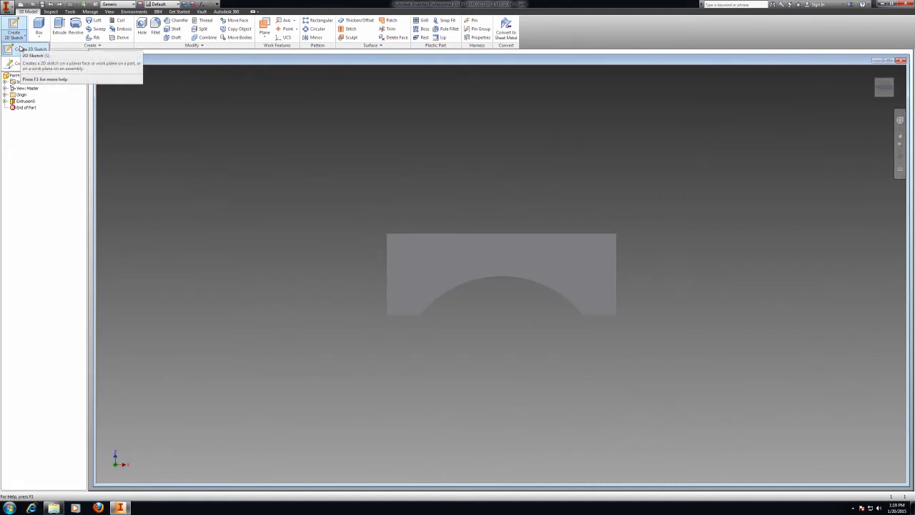
click(21, 48)
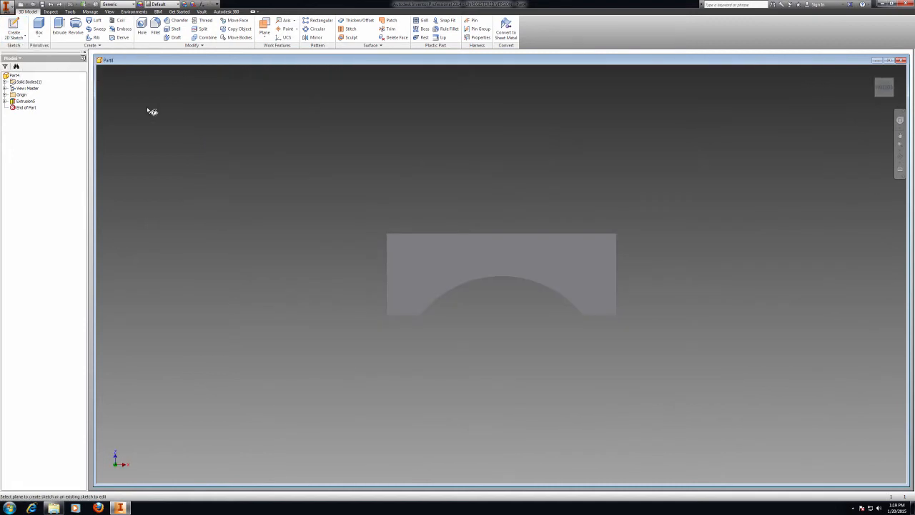
click(400, 250)
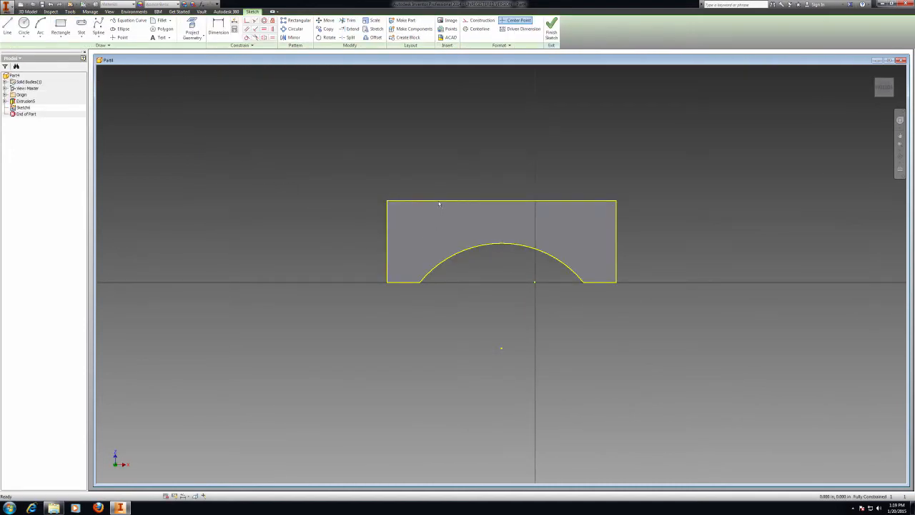
- Draw an upward-bulging three-point arc between the face's two upper corners with a radius of 0.8 in
click(40, 27)
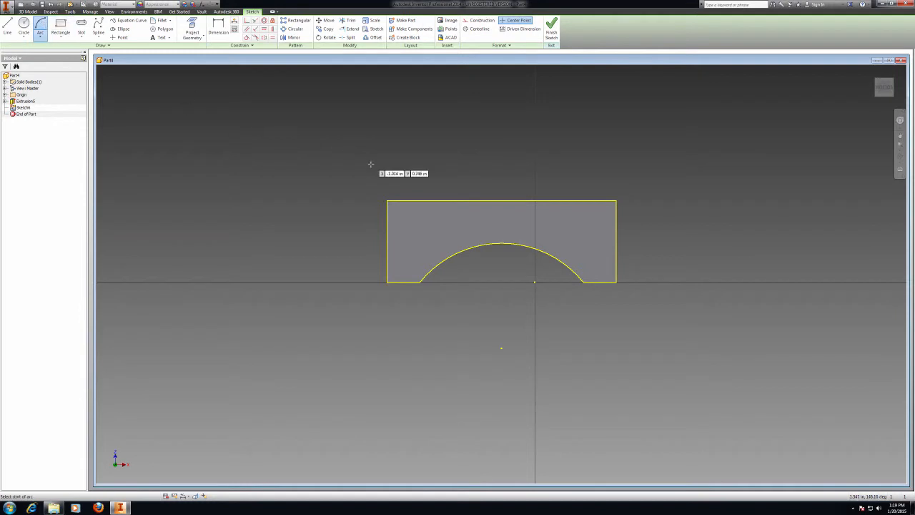
click(388, 201)
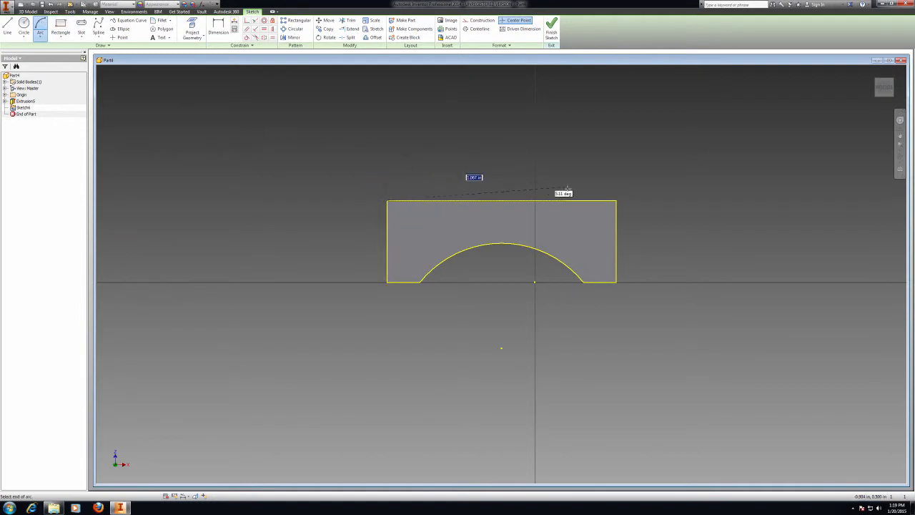
click(617, 201)
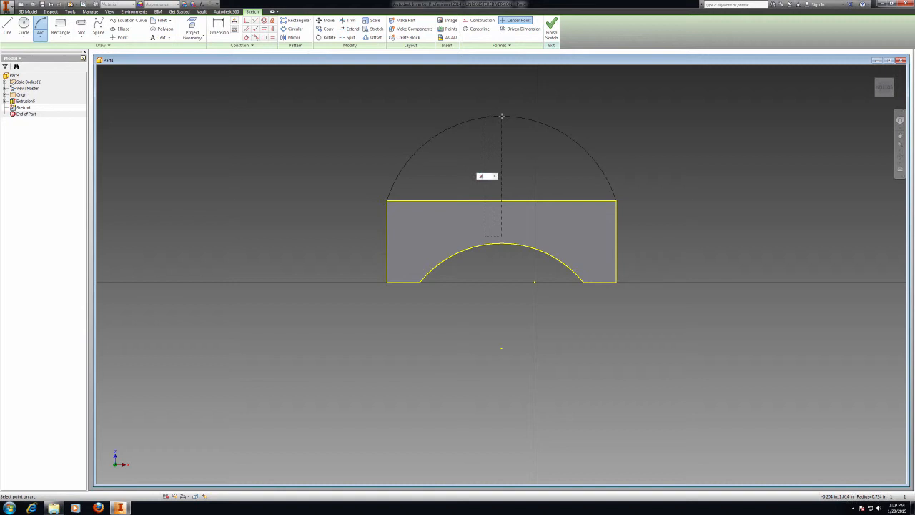
click(501, 115)
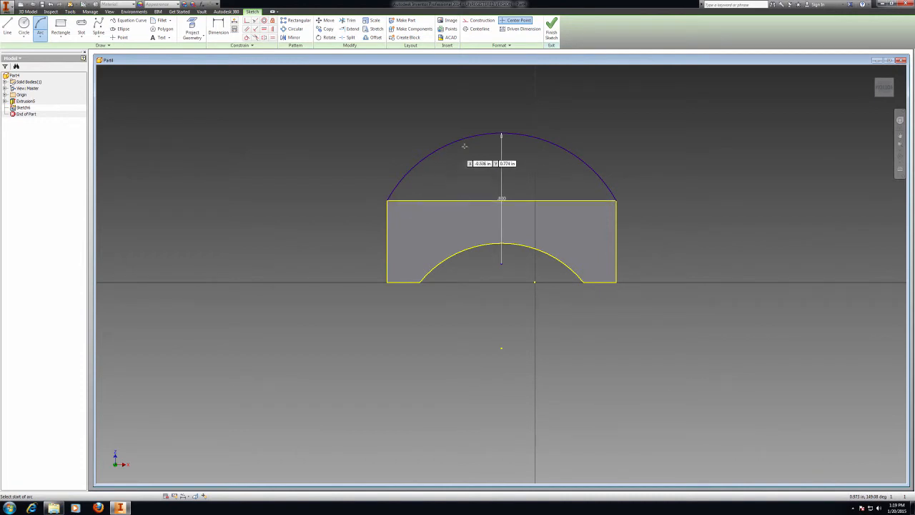
- Draw a second three-point arc just inside the first, ending on the block's top edge, with a radius of about 0.735 in
click(396, 202)
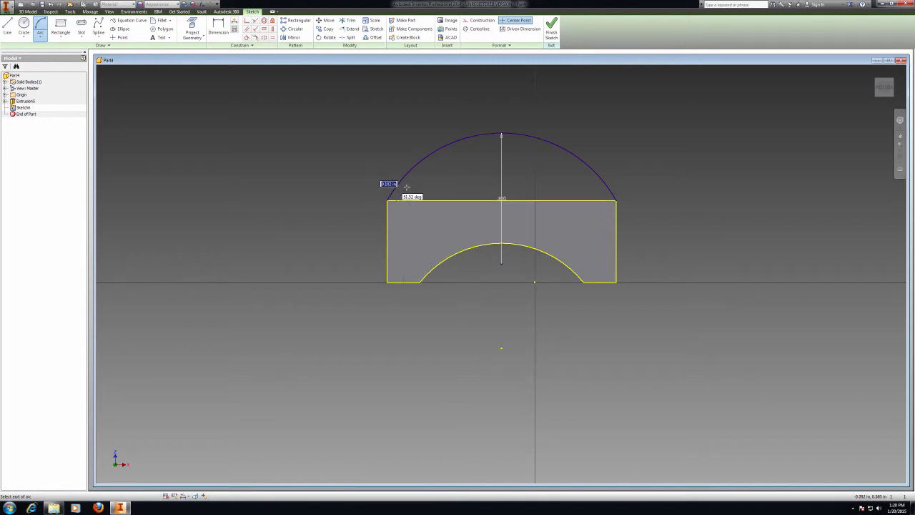
click(605, 200)
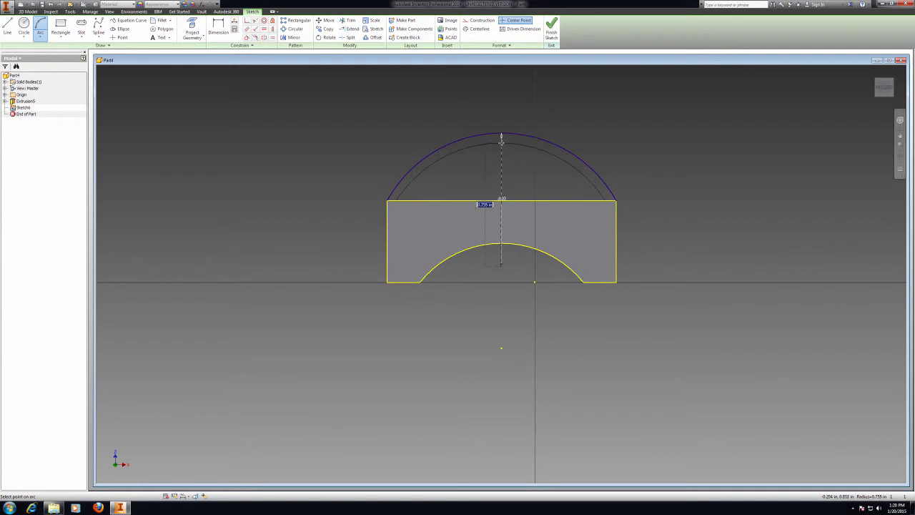
click(501, 142)
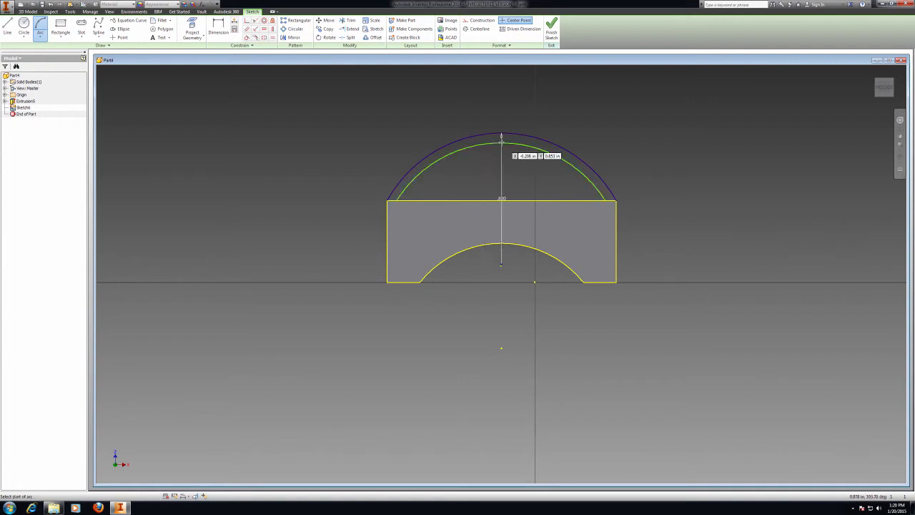
- Join the neighbouring ends of the outer and inner arcs with short lines along the block's top edge
click(388, 200)
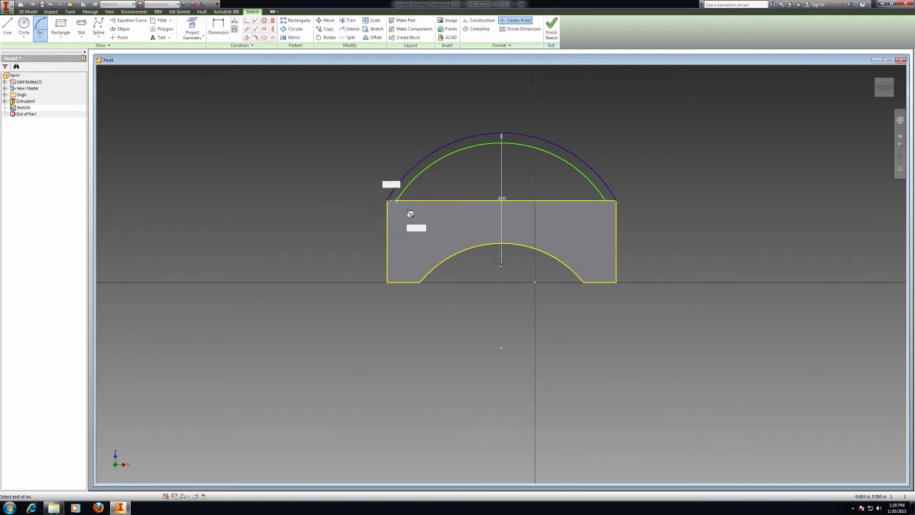
click(457, 253)
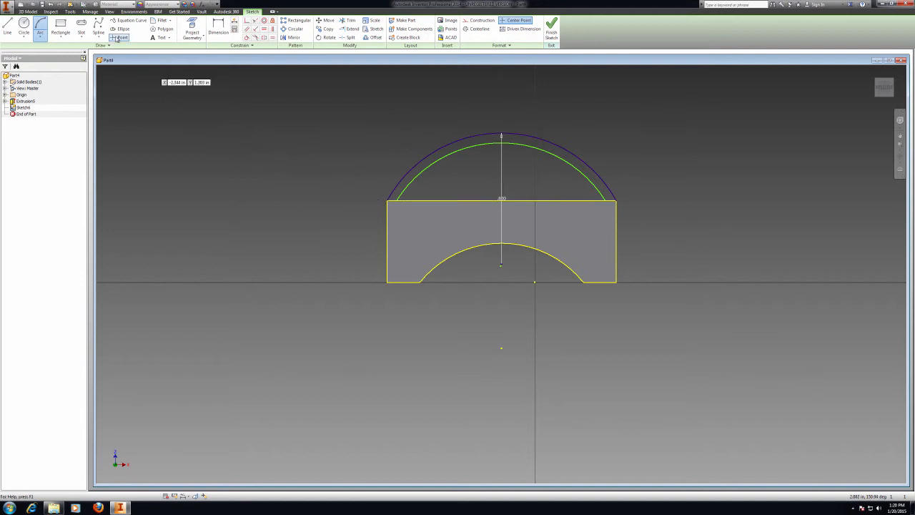
click(8, 27)
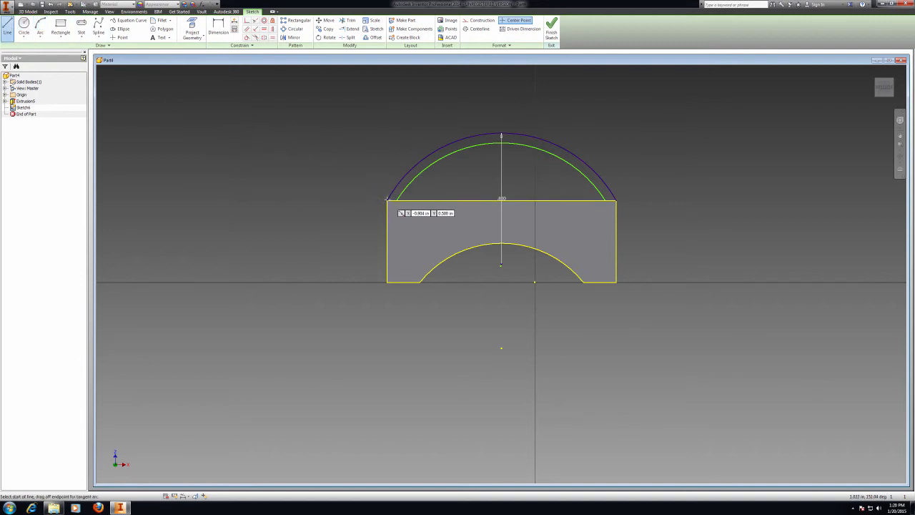
click(387, 200)
click(397, 200)
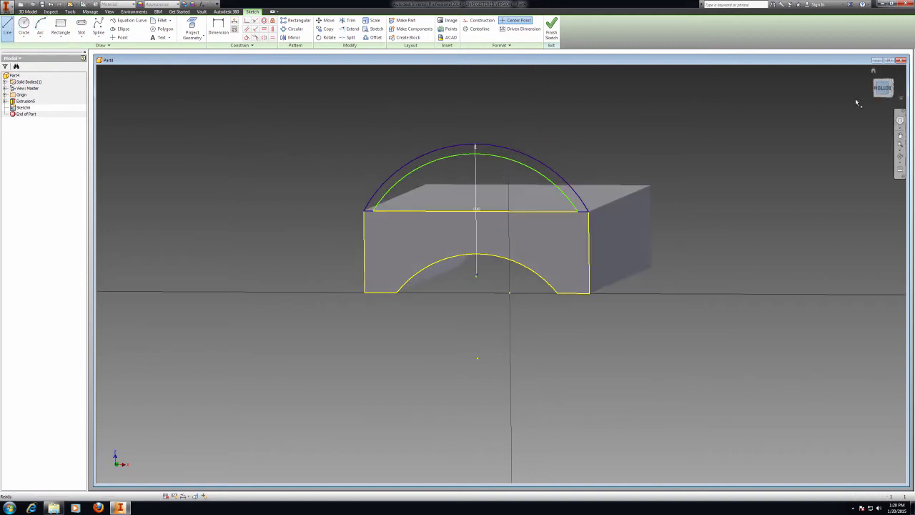
- Finish the sketch and extrude the band between the two arcs 0.15 in over the block, using Direction 2
click(550, 27)
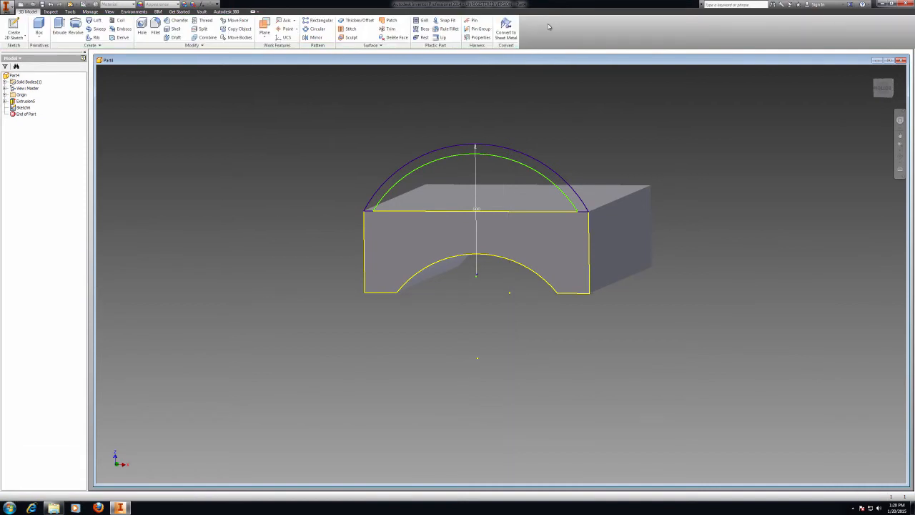
click(59, 28)
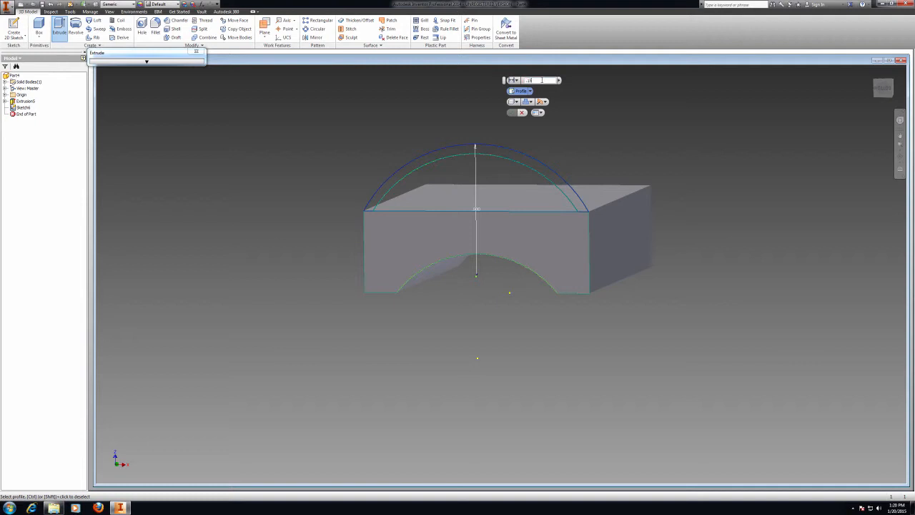
click(510, 151)
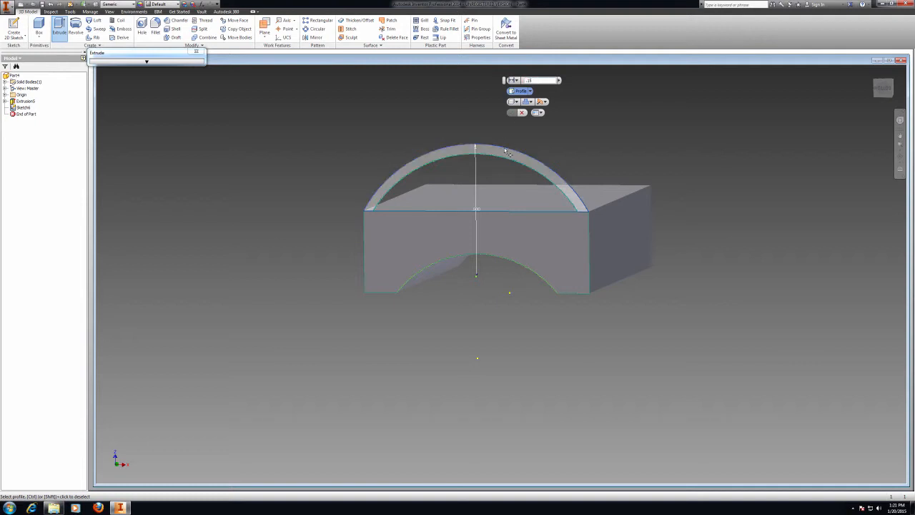
drag(879, 90, 832, 88)
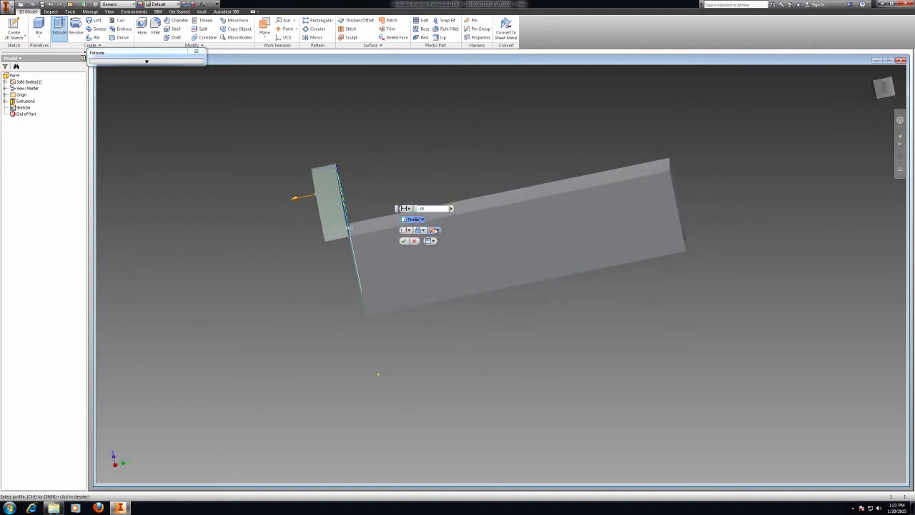
click(435, 230)
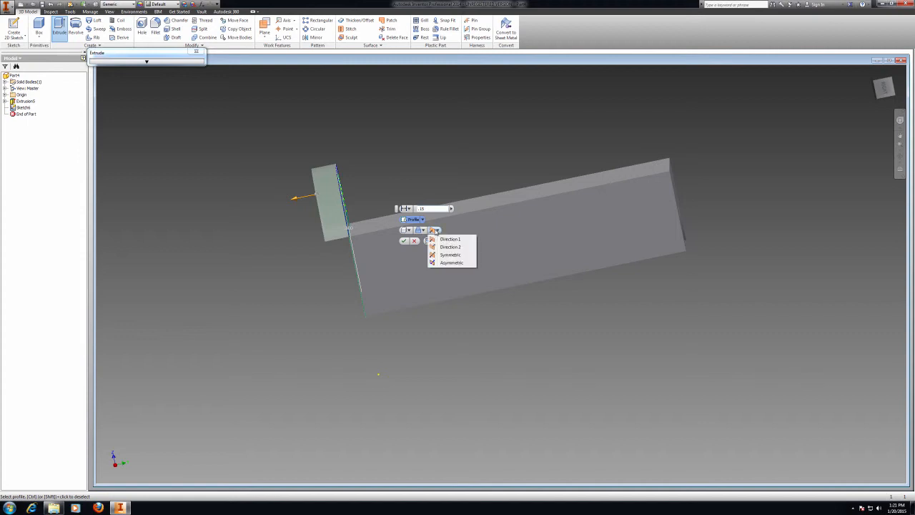
click(450, 246)
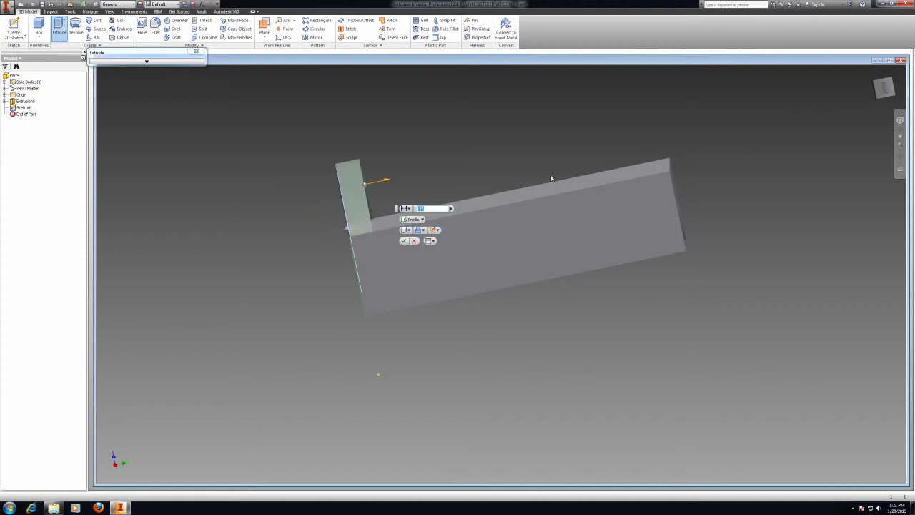
click(403, 241)
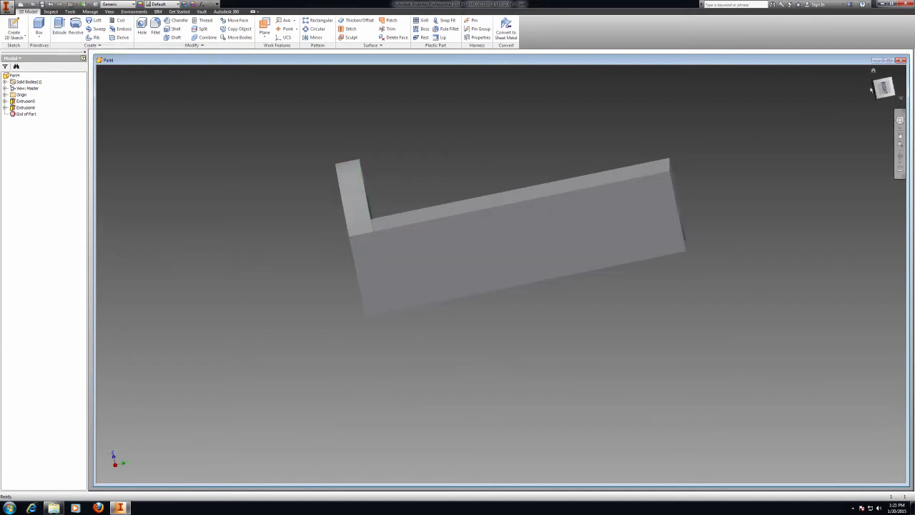
- Start a new 2D sketch on the front face of the block and arched band
mouse_move(882, 89)
mouse_down()
mouse_move(907, 93)
mouse_move(887, 86)
mouse_move(873, 94)
mouse_move(883, 96)
mouse_up()
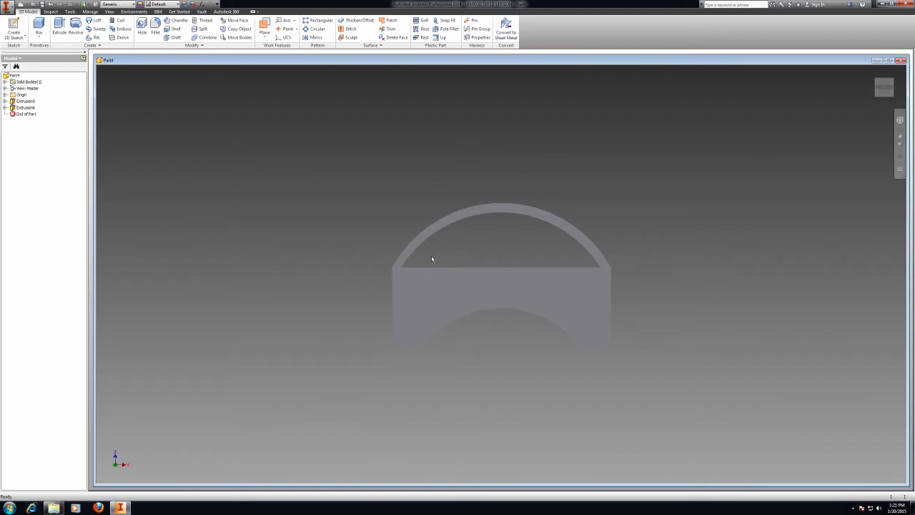
click(25, 37)
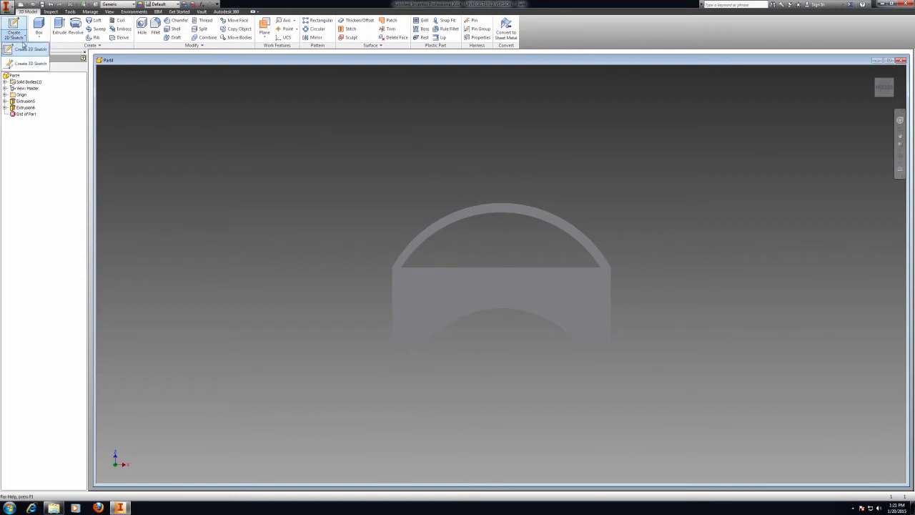
click(36, 49)
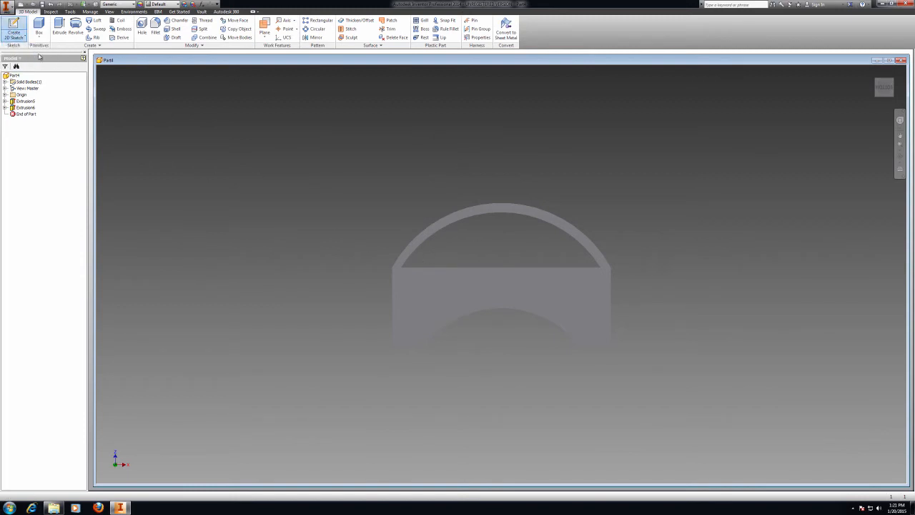
click(454, 220)
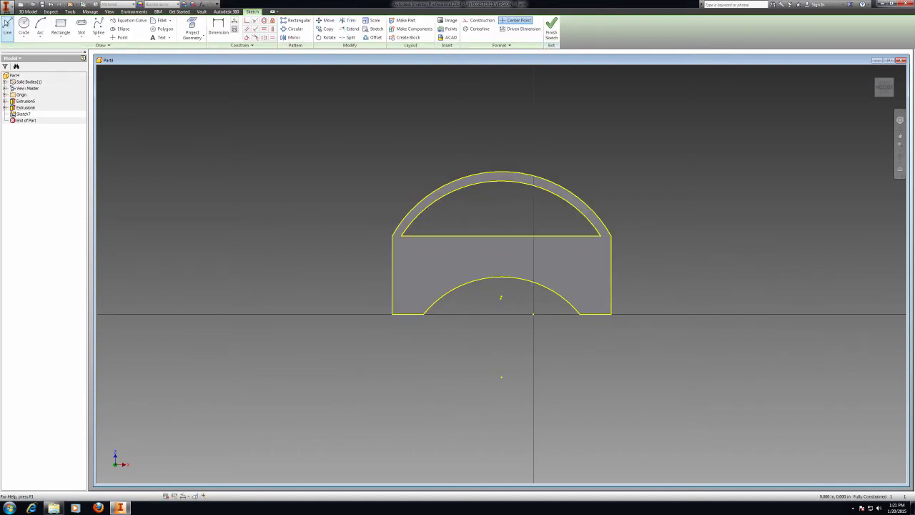
- Draw a narrow bar near the left end of the arch opening with two vertical lines joined by a short base line
key(l)
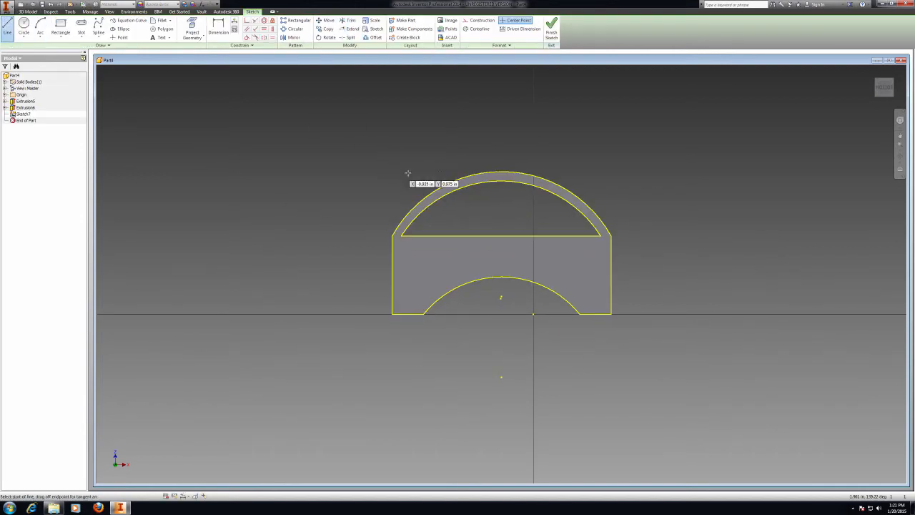
click(423, 211)
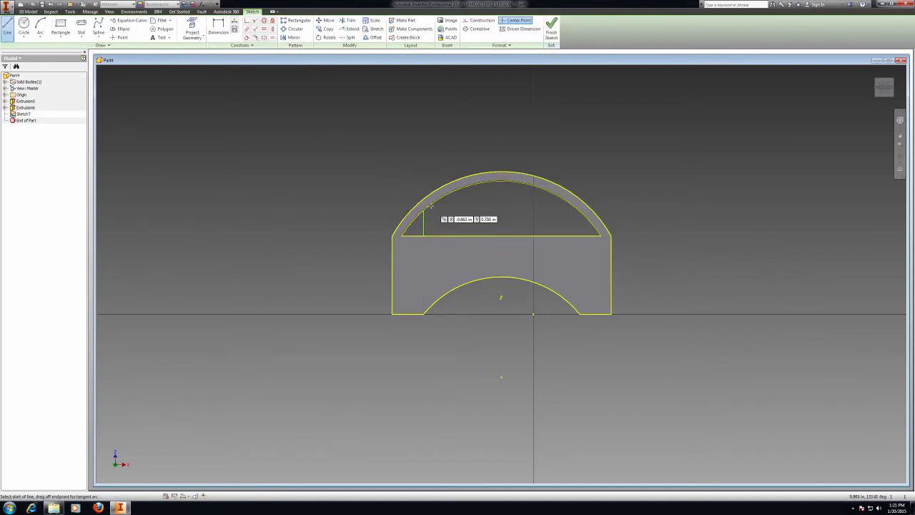
click(431, 206)
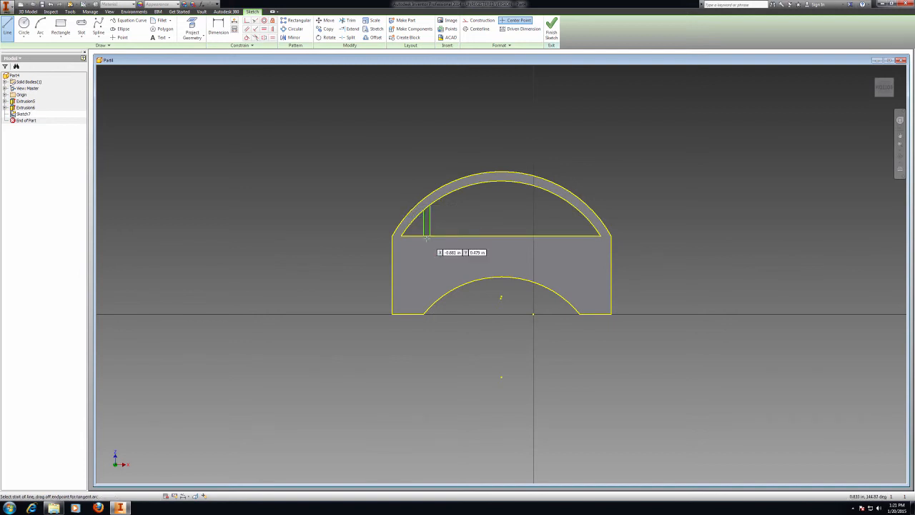
click(429, 235)
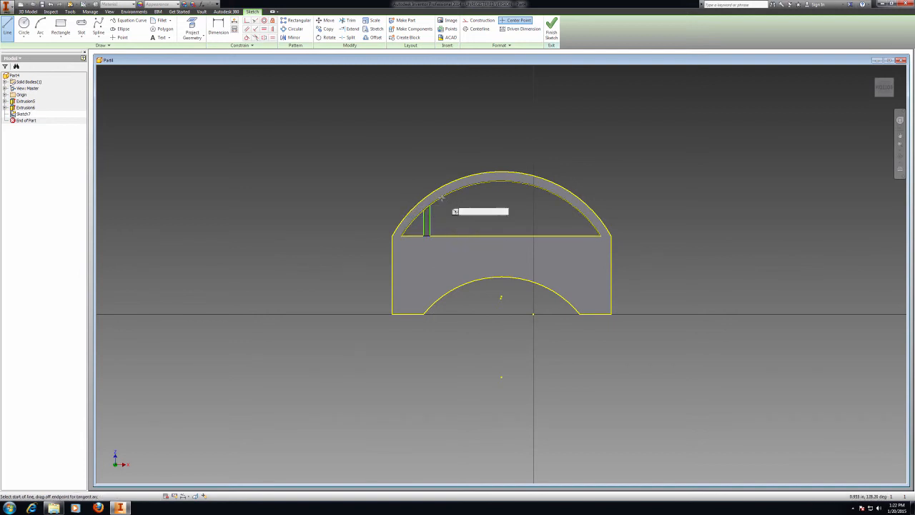
- Draw two more pairs of vertical lines between the inner arc and the block's top edge, forming the second and third bars
click(441, 197)
click(441, 236)
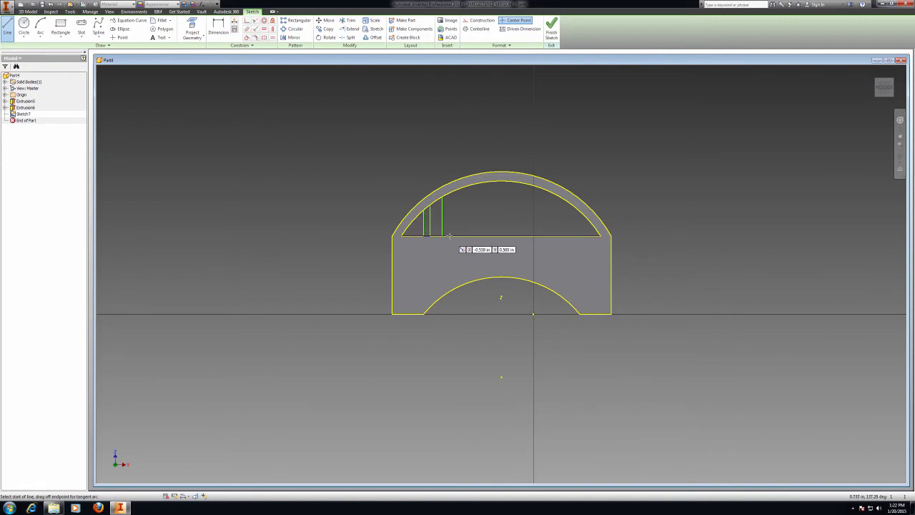
click(450, 191)
click(450, 236)
click(460, 189)
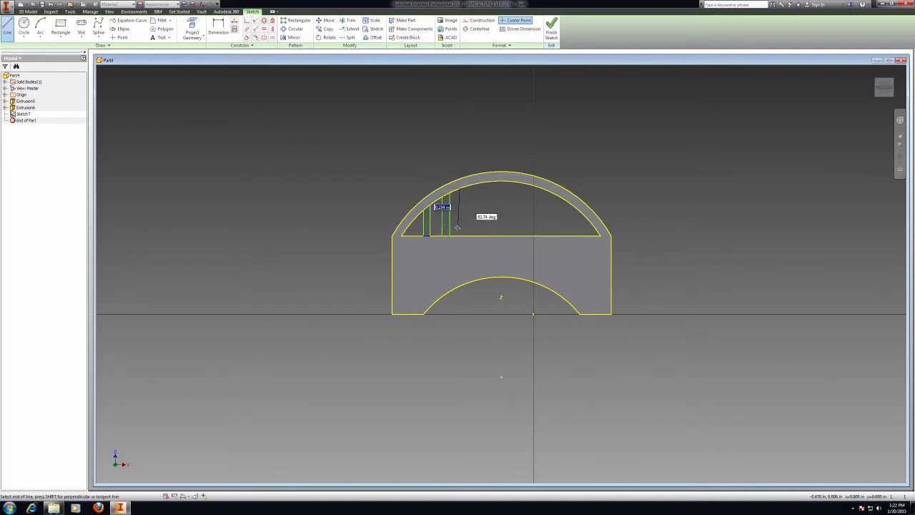
click(460, 235)
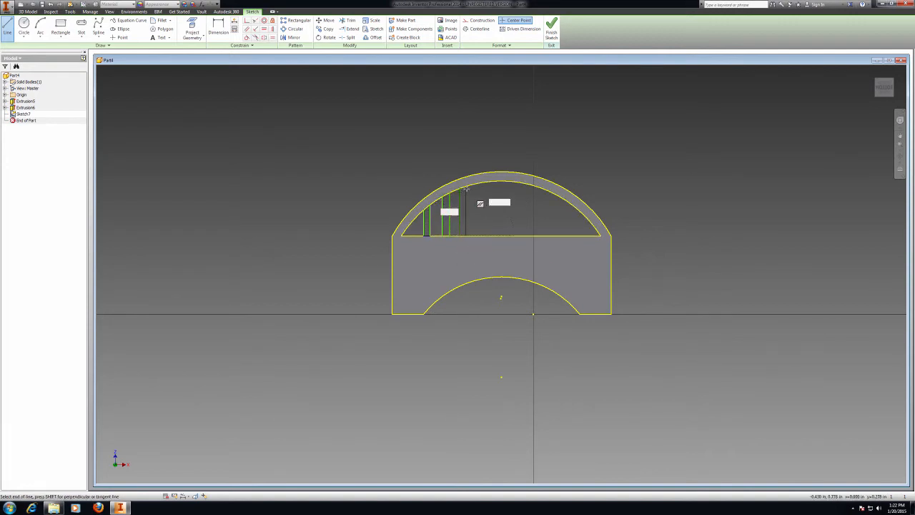
click(466, 187)
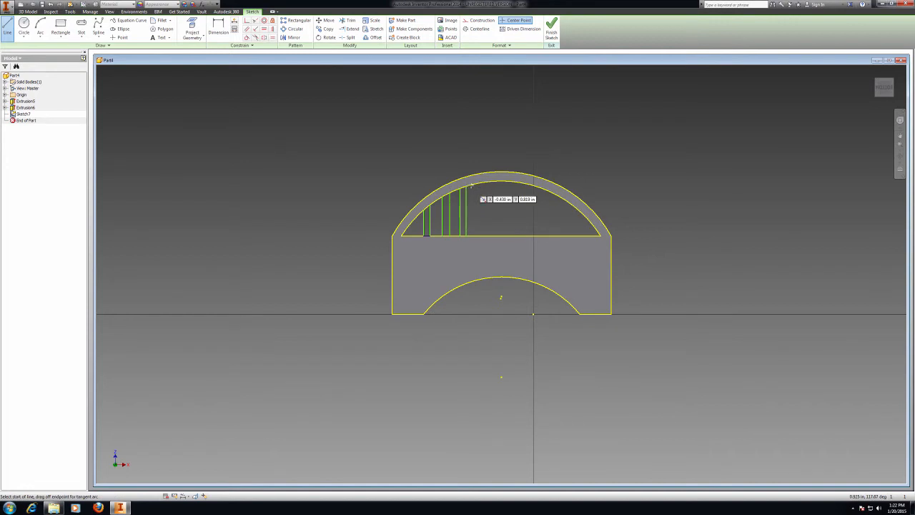
- Draw the pair of vertical lines for the fourth bar, from the block's top edge to the inner arc
click(483, 236)
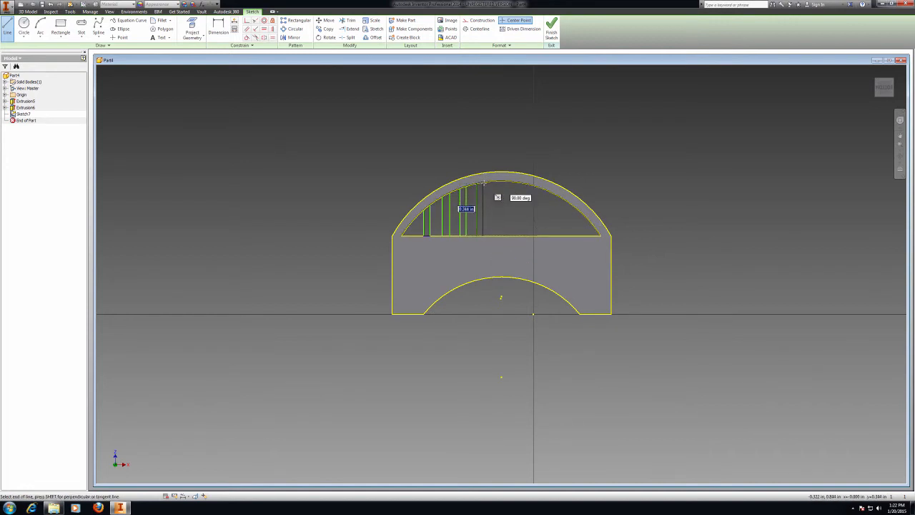
click(483, 183)
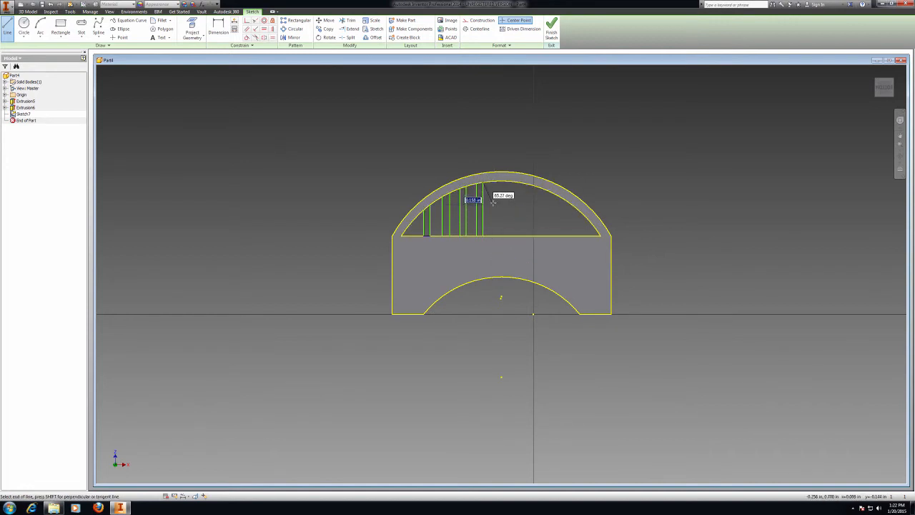
click(484, 183)
click(483, 183)
click(484, 183)
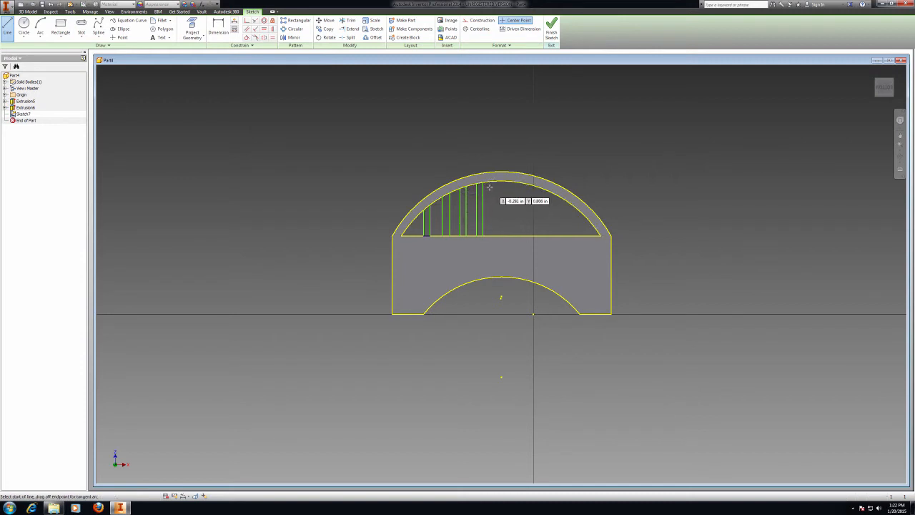
- Draw a fifth bar about 0.055 in wide with its right line at the inner arc's midpoint and a short base line
click(492, 236)
double_click(492, 181)
click(498, 180)
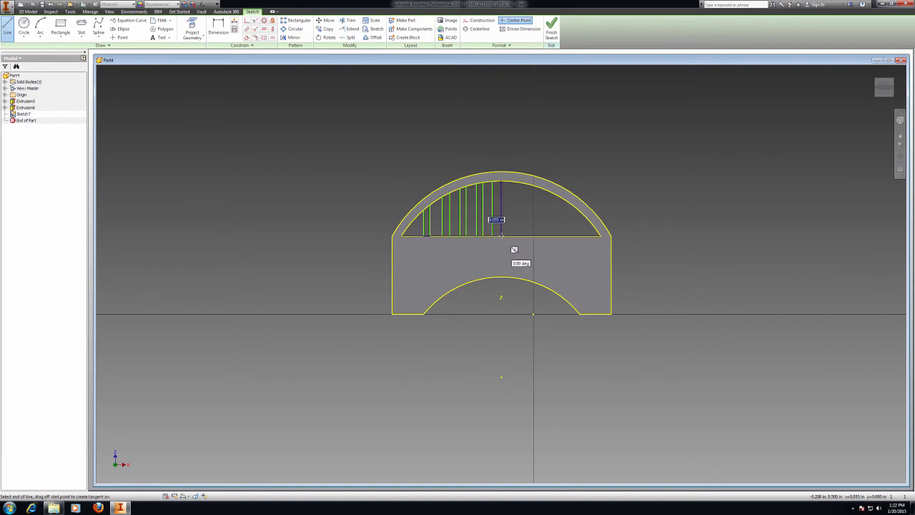
click(501, 180)
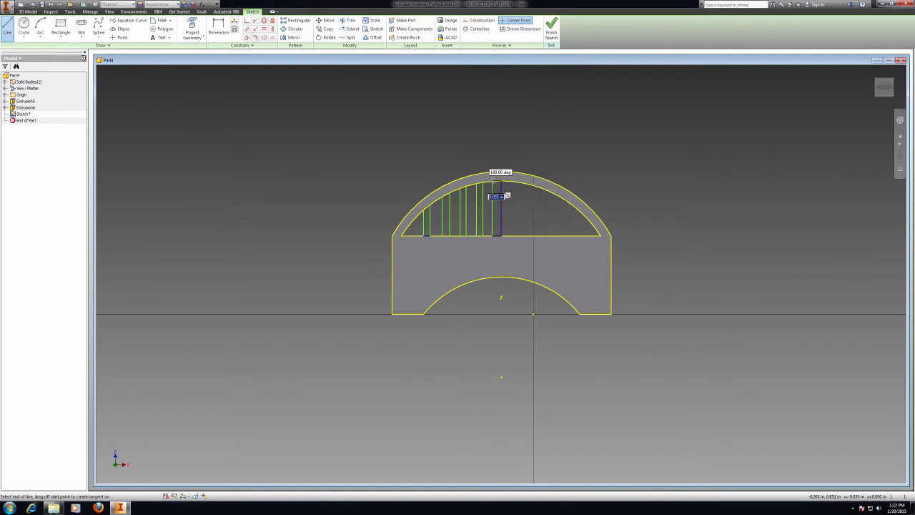
key(ctrl+z)
click(57, 4)
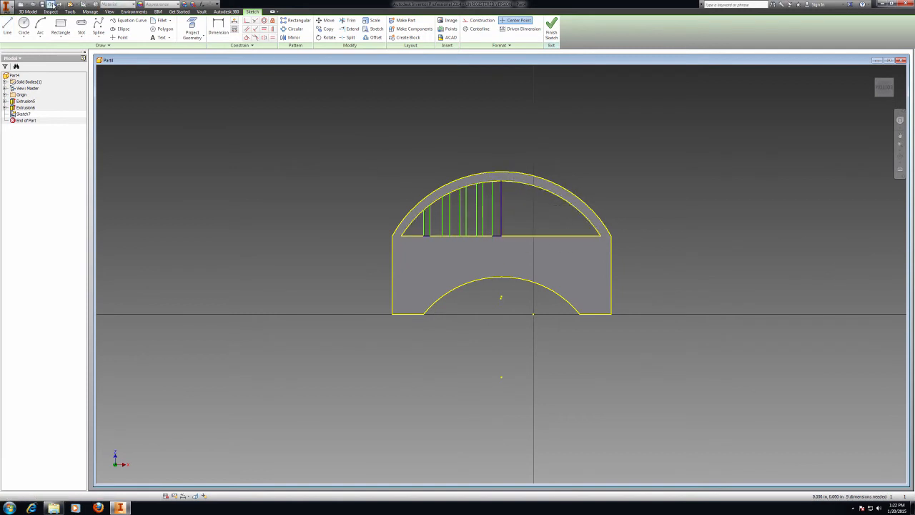
- Draw the sixth bar just right of the arch's centre with two vertical lines and a short base line
key(l)
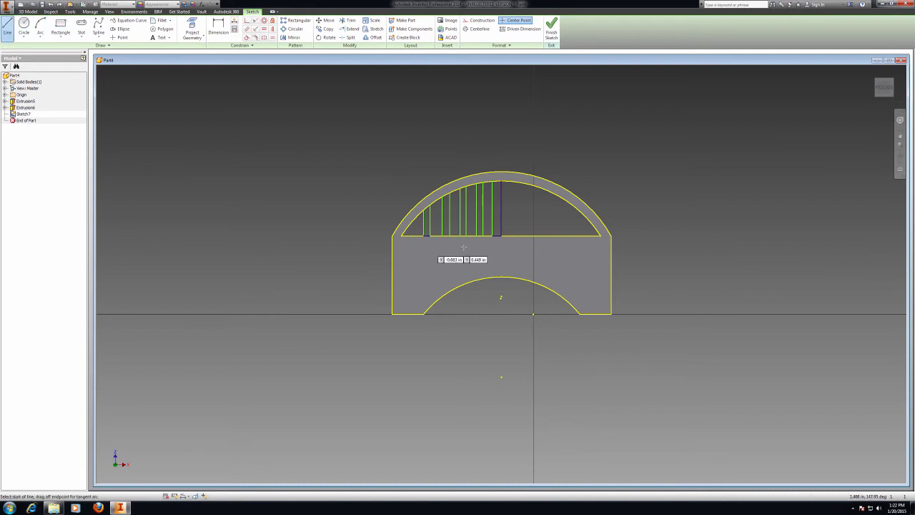
click(512, 180)
click(513, 181)
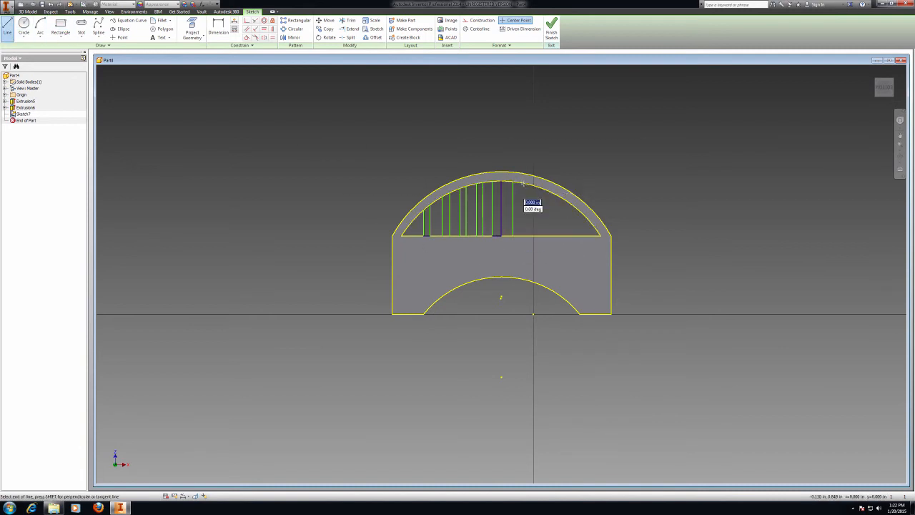
key(l)
click(512, 235)
click(522, 236)
key(l)
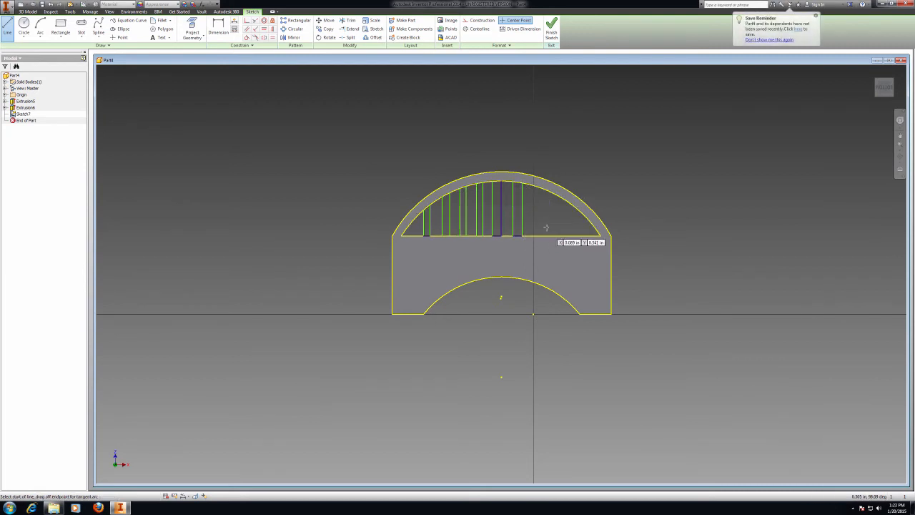
- Draw the seventh and eighth bars in the right half of the arch opening, each with two vertical lines and a base line
click(534, 236)
double_click(534, 186)
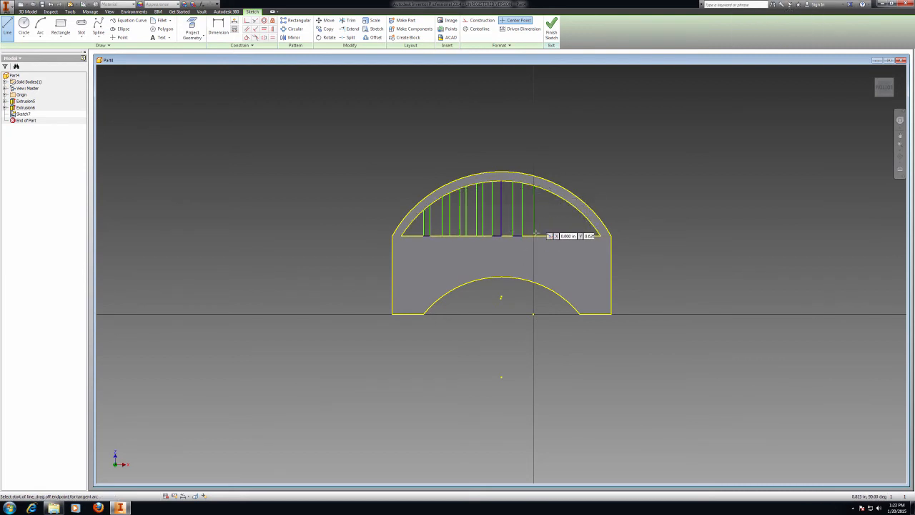
click(534, 236)
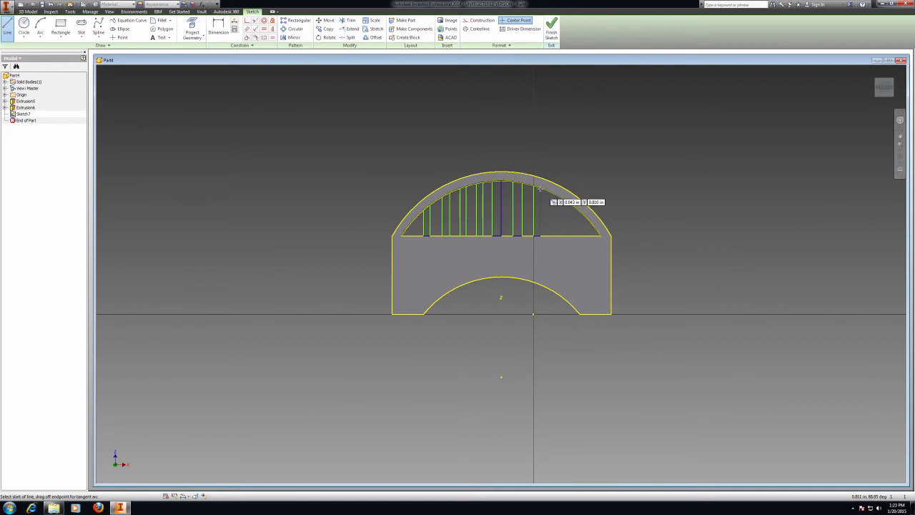
click(539, 188)
click(539, 235)
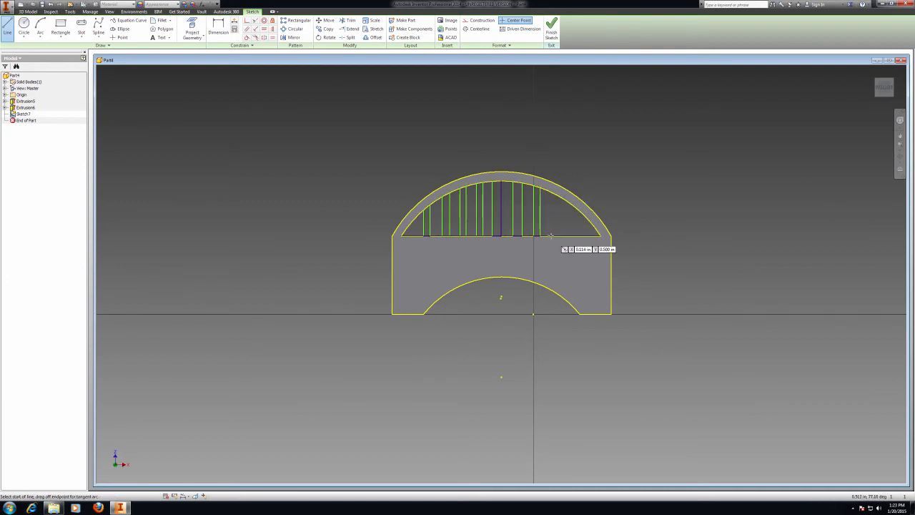
click(559, 196)
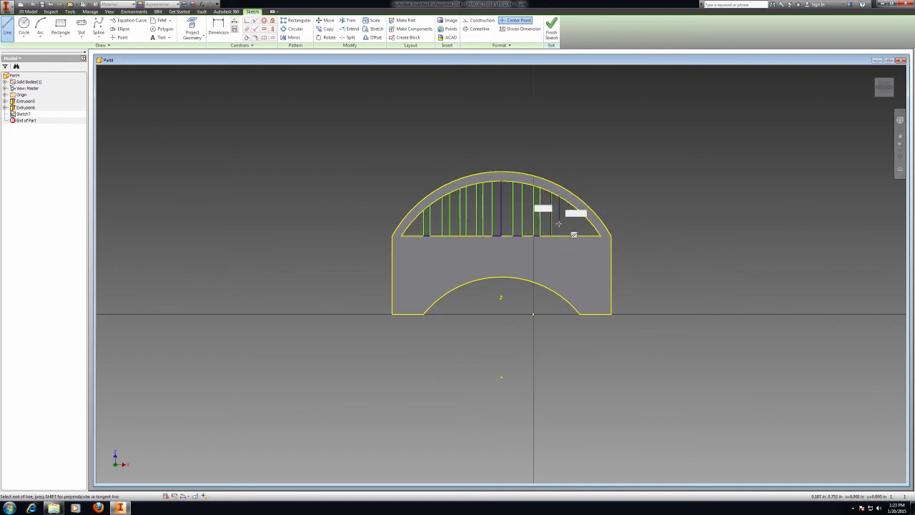
click(559, 236)
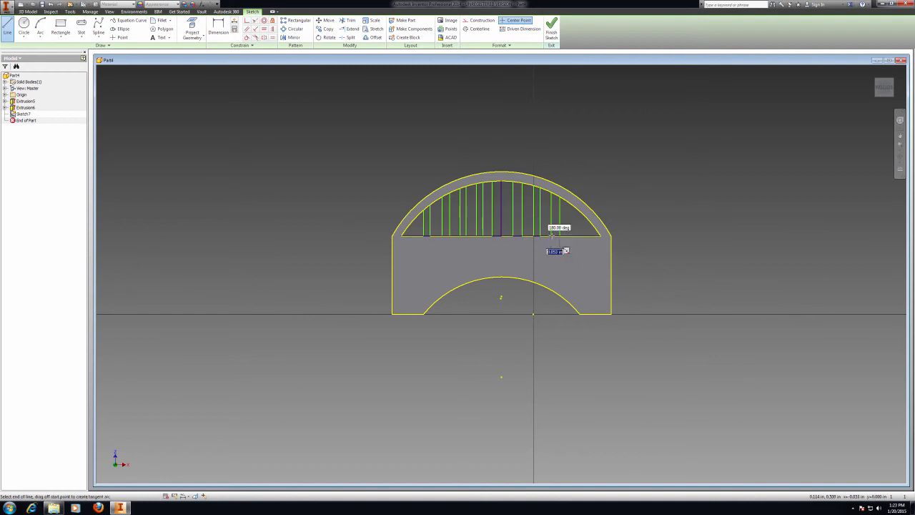
click(551, 235)
- Draw the ninth bar near the arch opening's right end with two vertical lines and a base line, and end the Line command
click(570, 236)
double_click(570, 205)
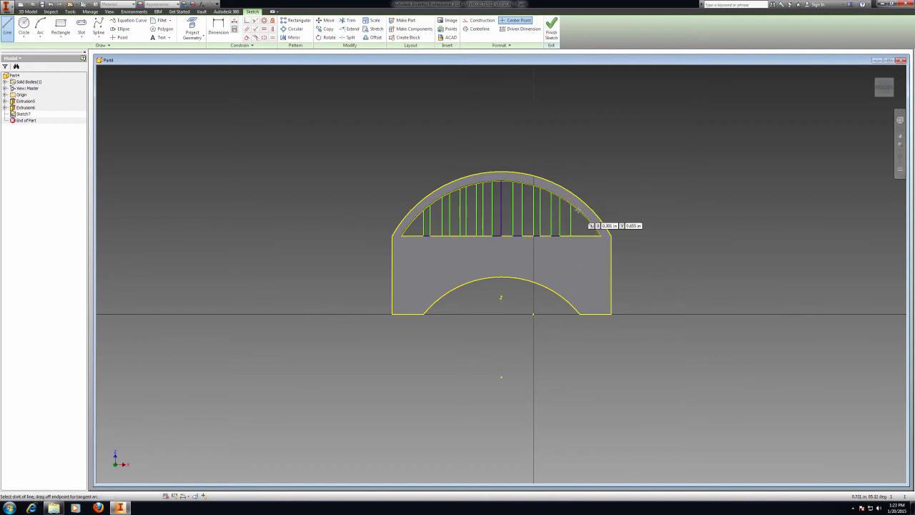
click(581, 213)
double_click(580, 235)
click(570, 236)
double_click(580, 236)
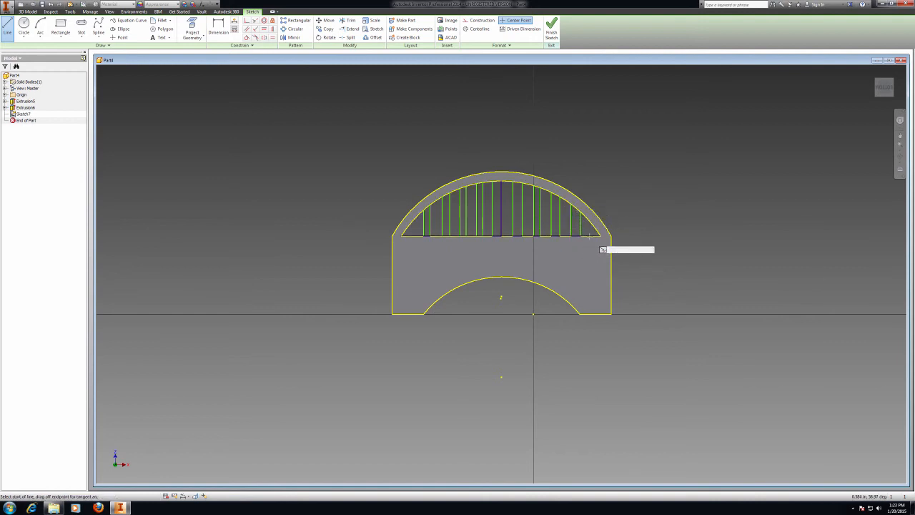
key(Escape)
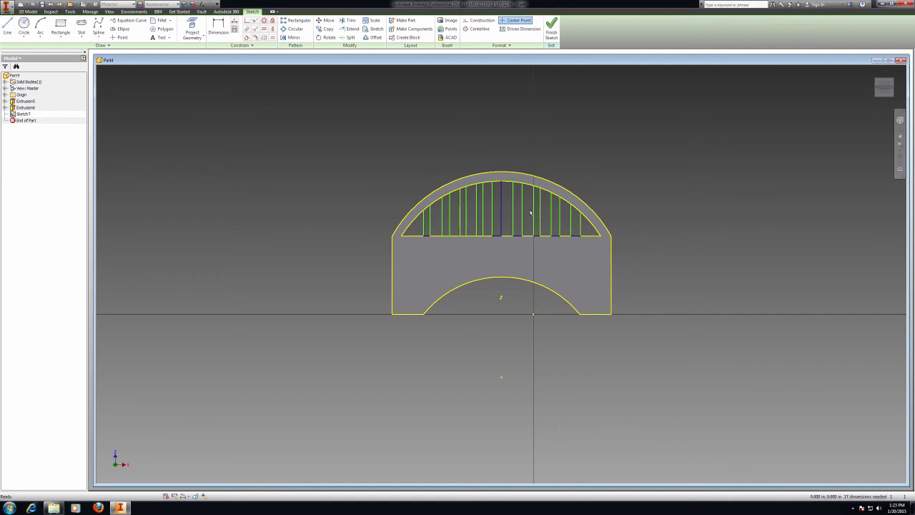
- Finish the sketch and extrude the nine bar profiles 0.15 in inside the arched band, using Direction 2
click(553, 29)
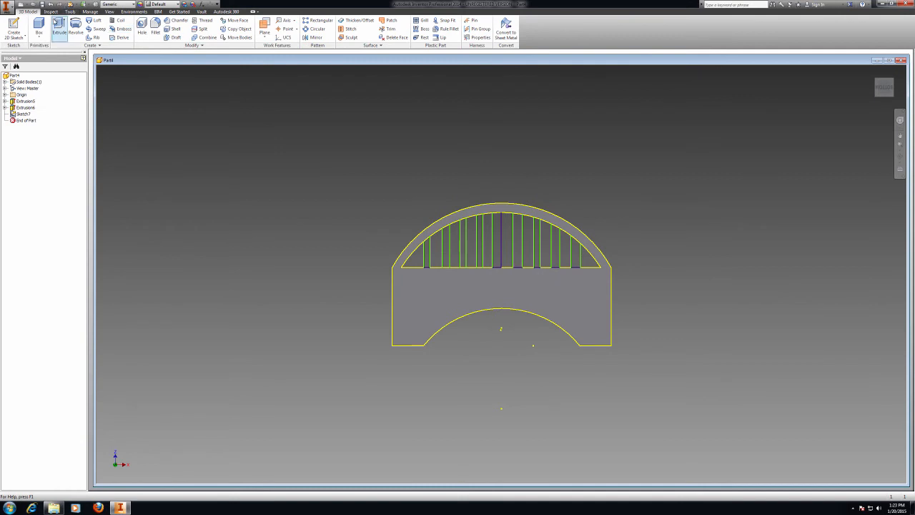
click(58, 28)
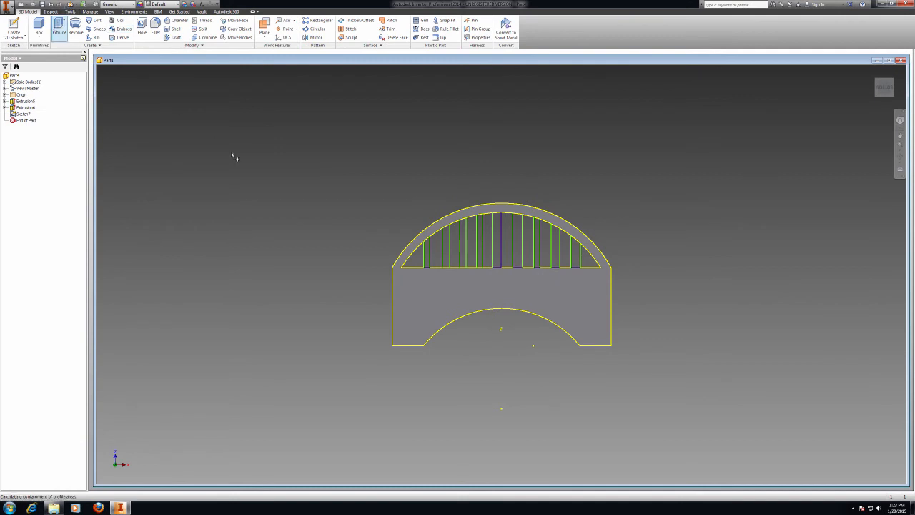
click(445, 239)
click(463, 238)
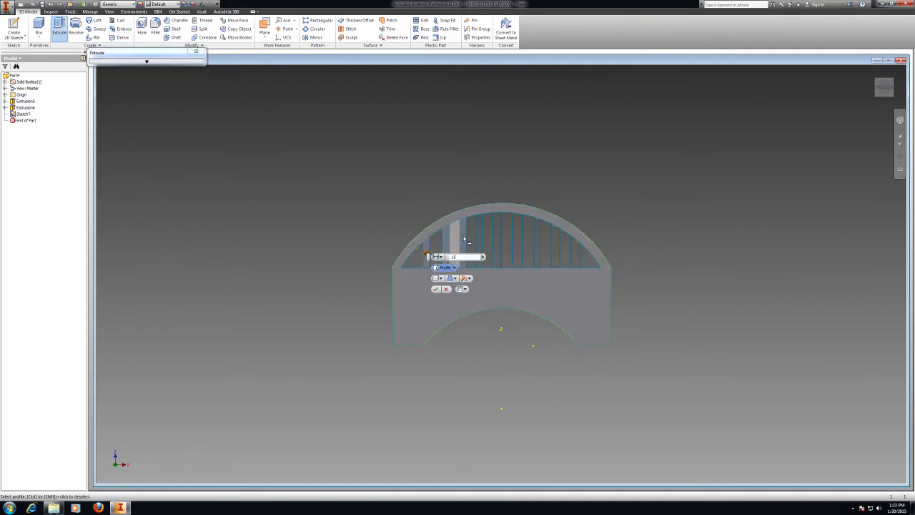
click(477, 238)
click(498, 238)
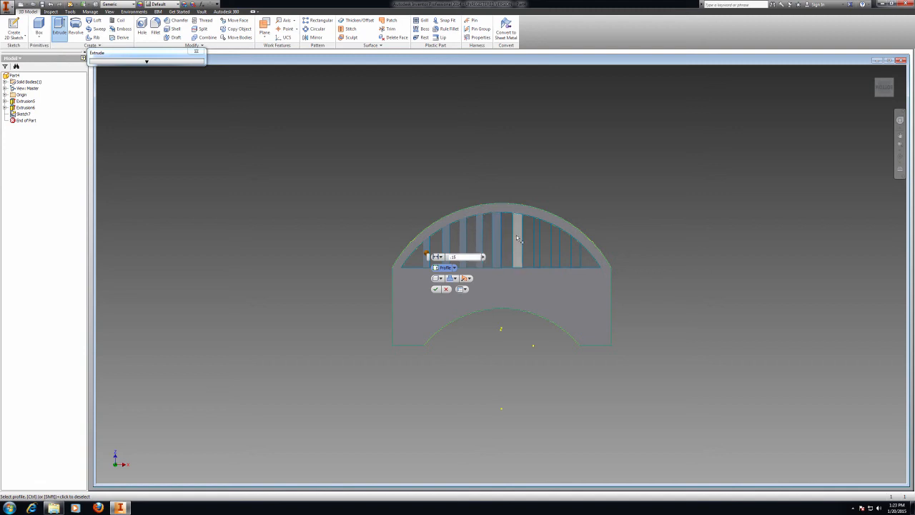
click(530, 241)
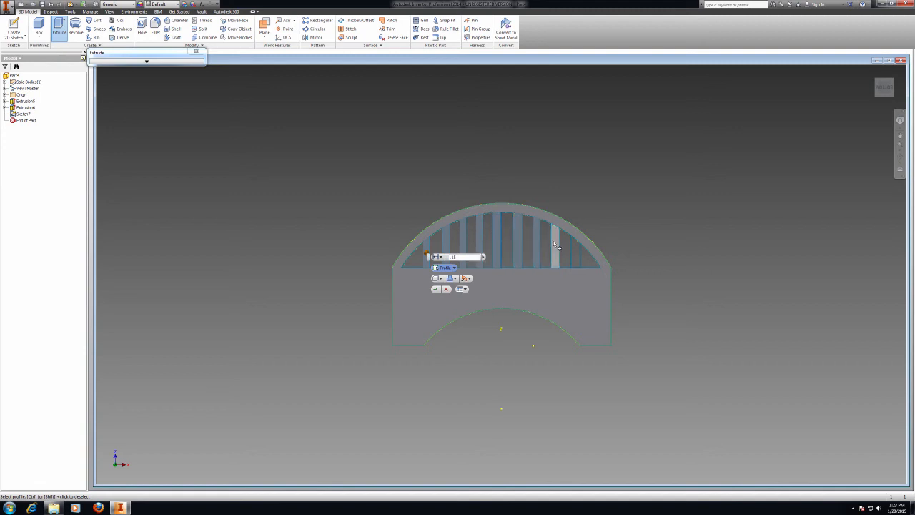
click(556, 243)
click(565, 243)
drag(886, 88, 731, 100)
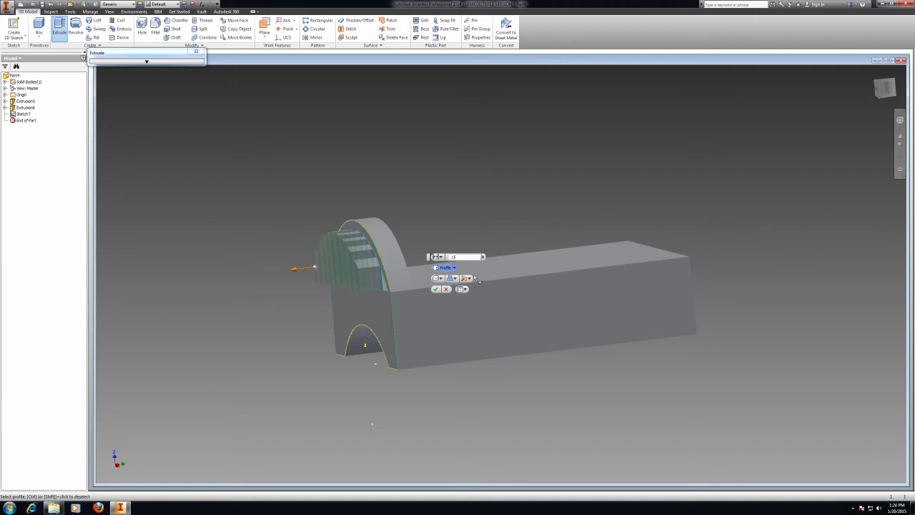
click(469, 279)
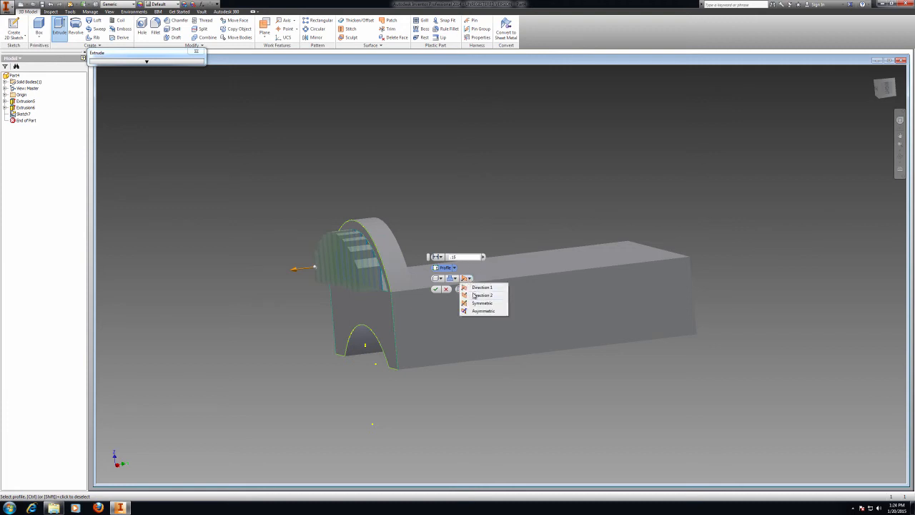
click(474, 295)
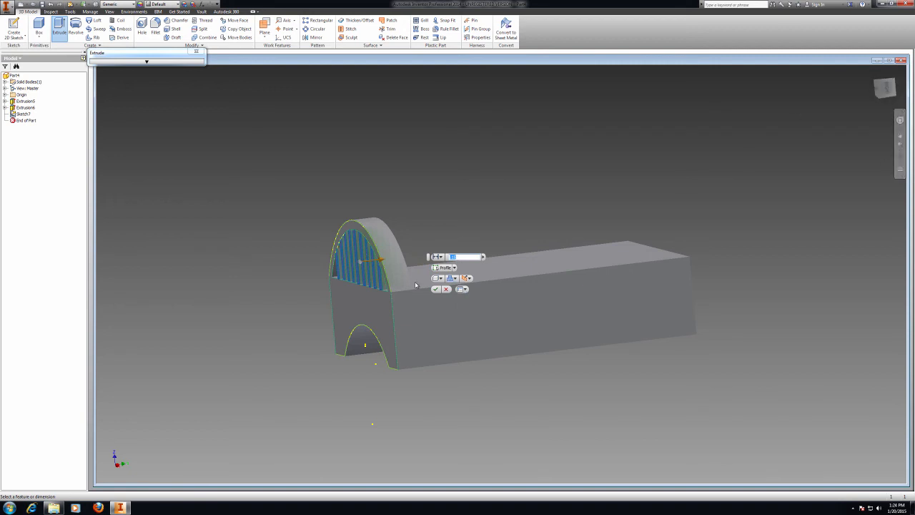
click(436, 289)
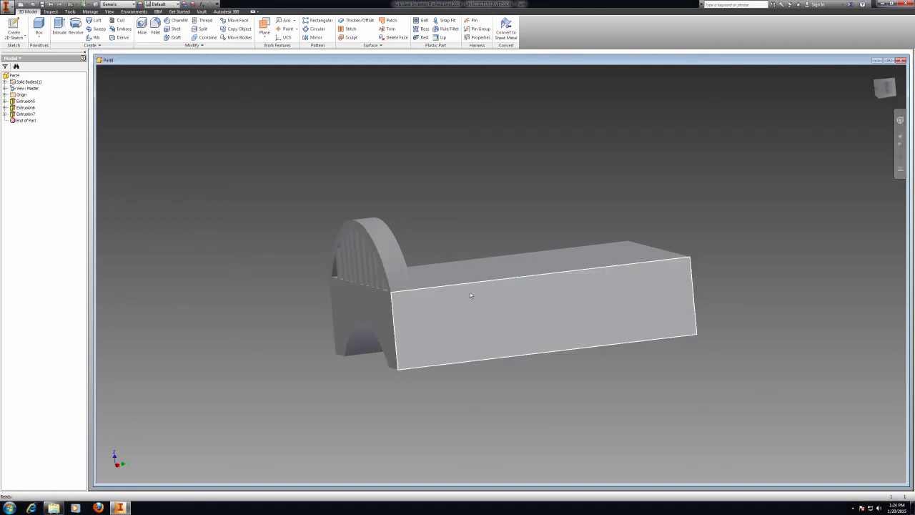
- Inspect the barred arch on the block from different angles and return to the Inventor part window
click(885, 89)
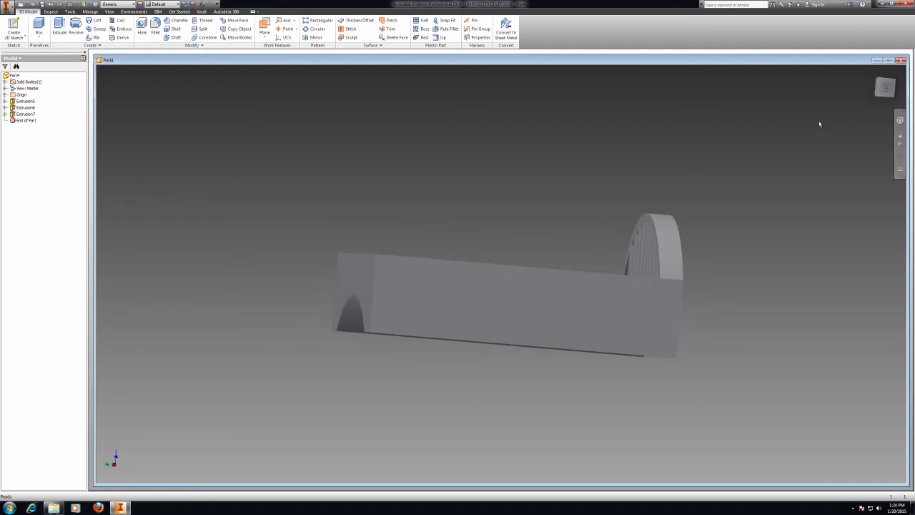
mouse_move(886, 89)
mouse_down()
mouse_move(778, 90)
mouse_move(771, 105)
mouse_up()
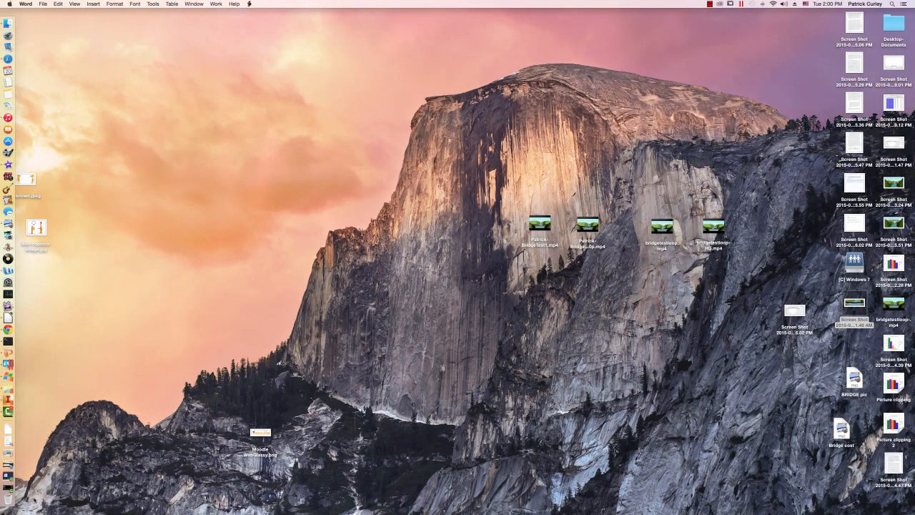
key(super+Tab)
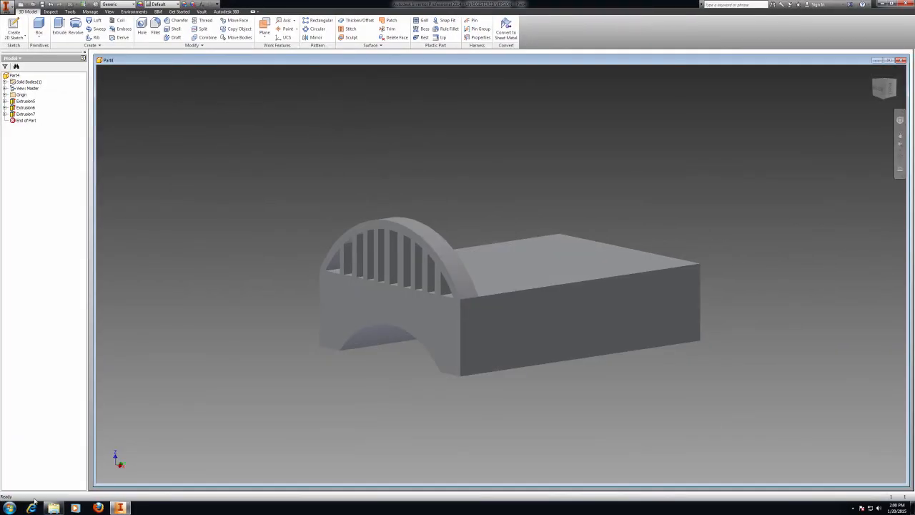